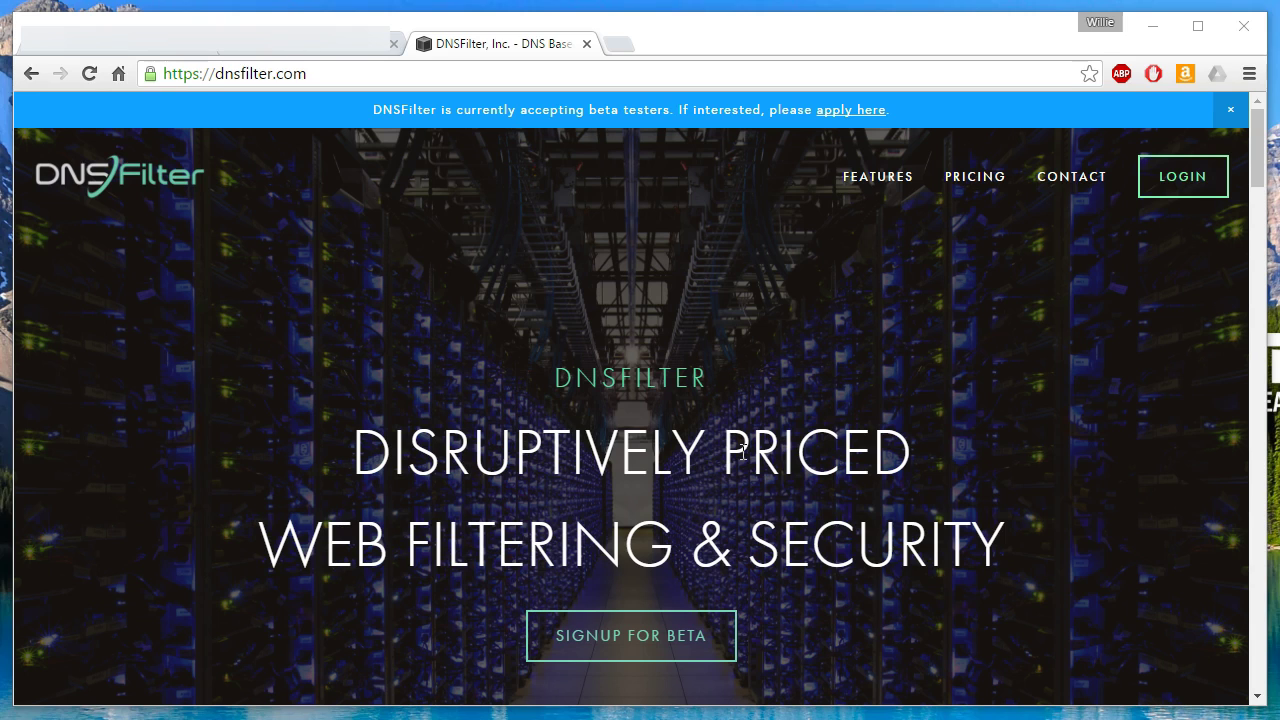
pyautogui.click(880, 178)
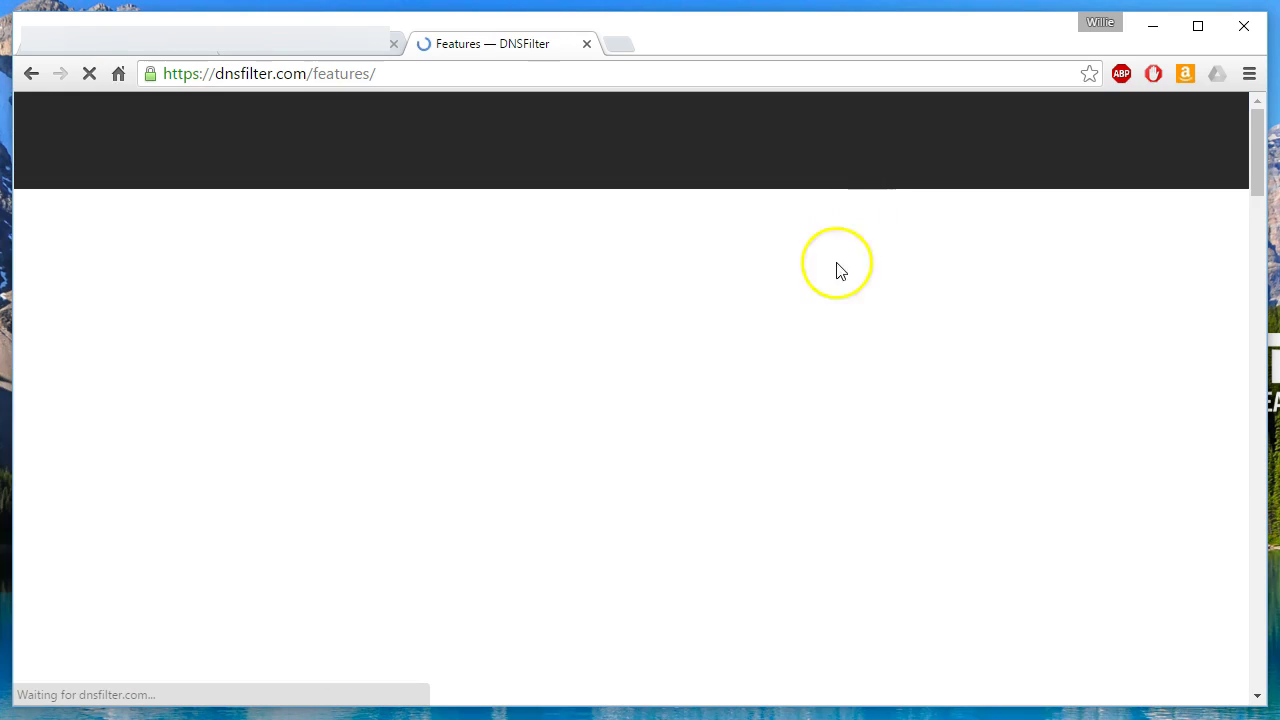
pyautogui.scroll(-2, 640, 398)
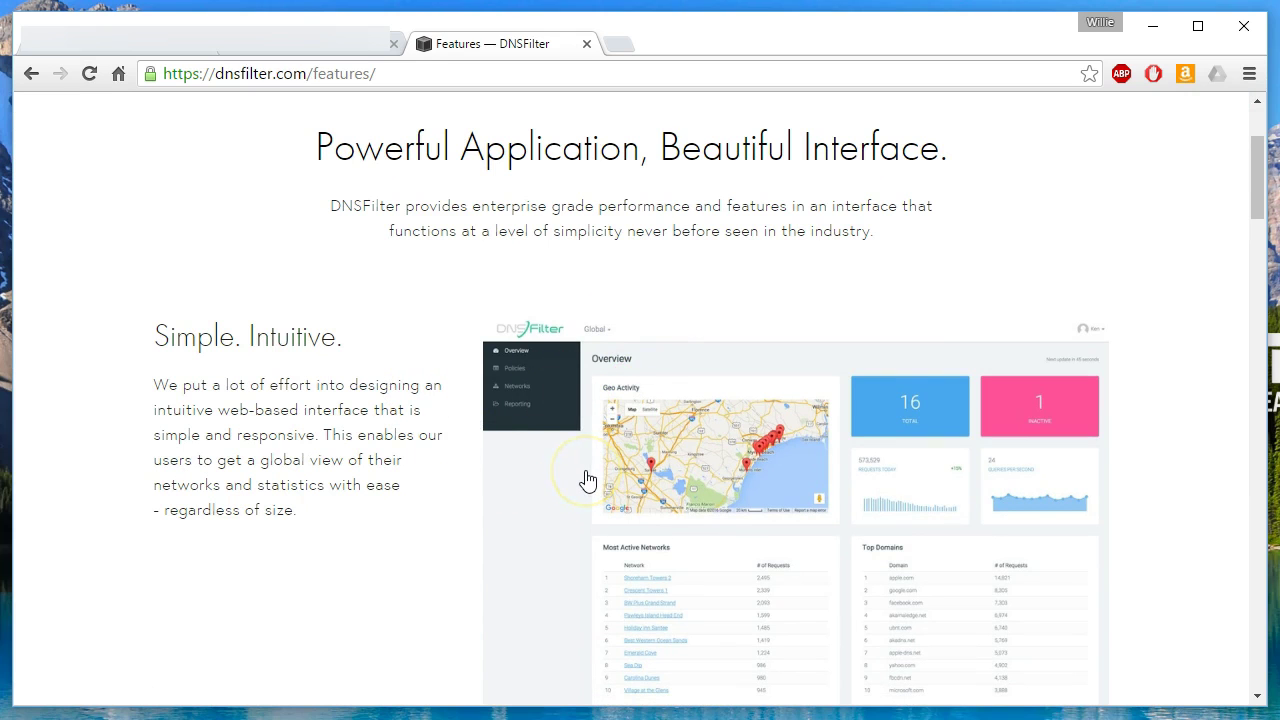
pyautogui.scroll(-7, 587, 481)
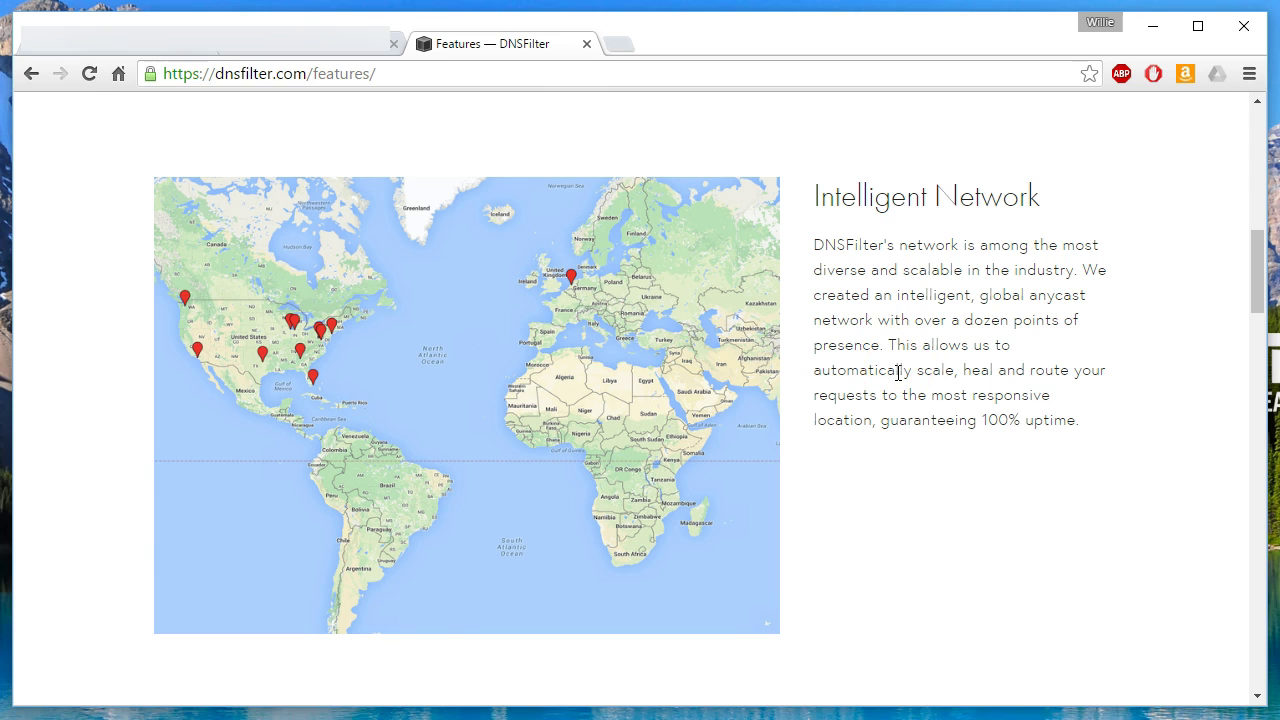
pyautogui.scroll(-7, 898, 372)
pyautogui.scroll(2, 740, 362)
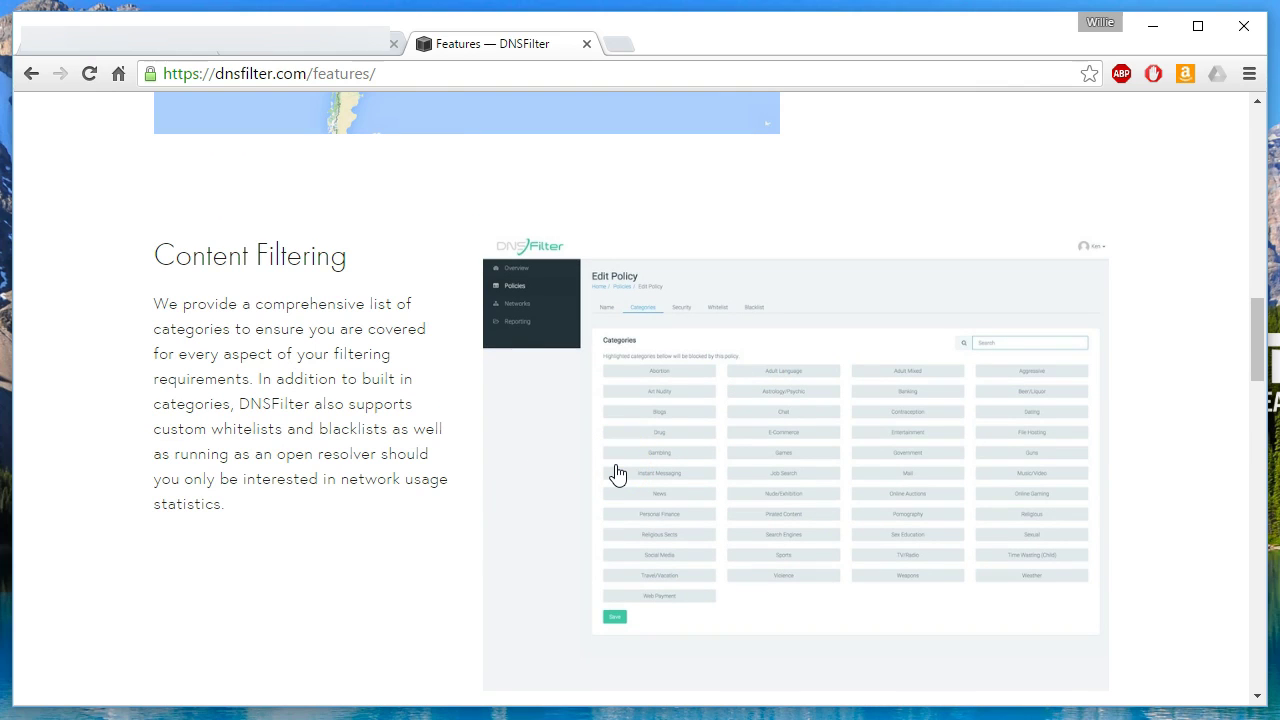
pyautogui.scroll(-5, 617, 473)
pyautogui.scroll(-1, 617, 473)
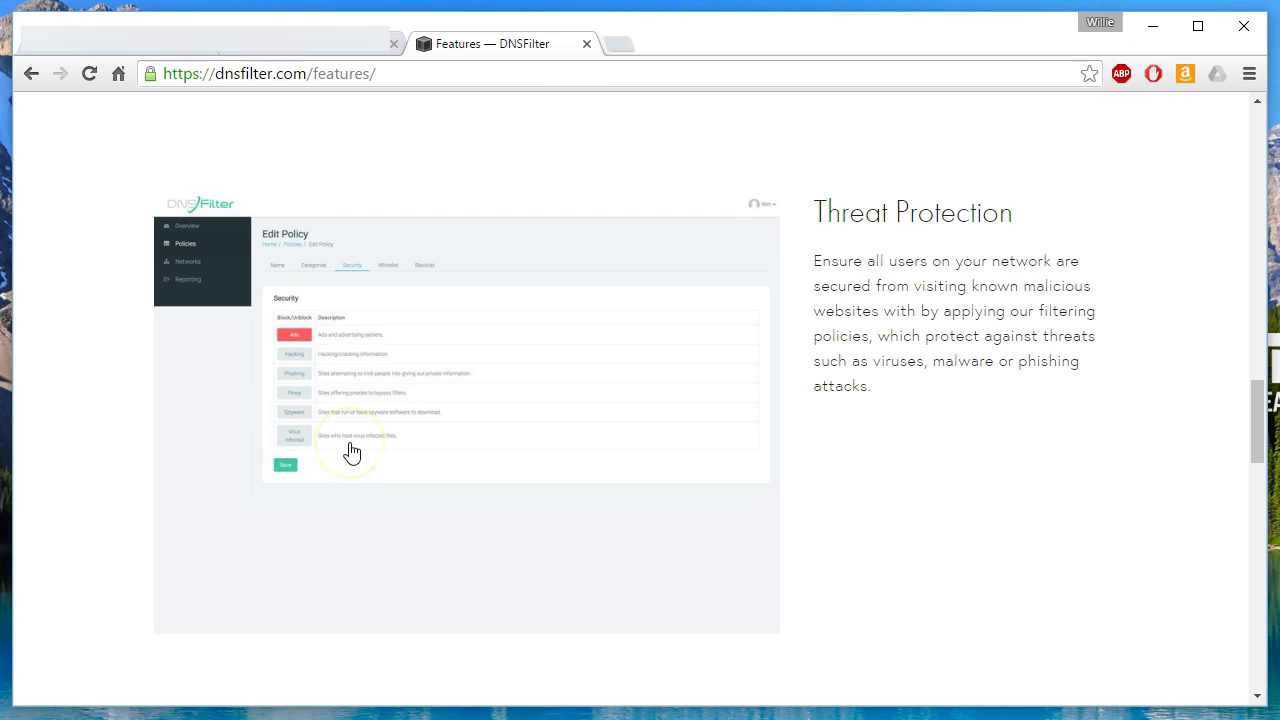
pyautogui.scroll(-4, 367, 430)
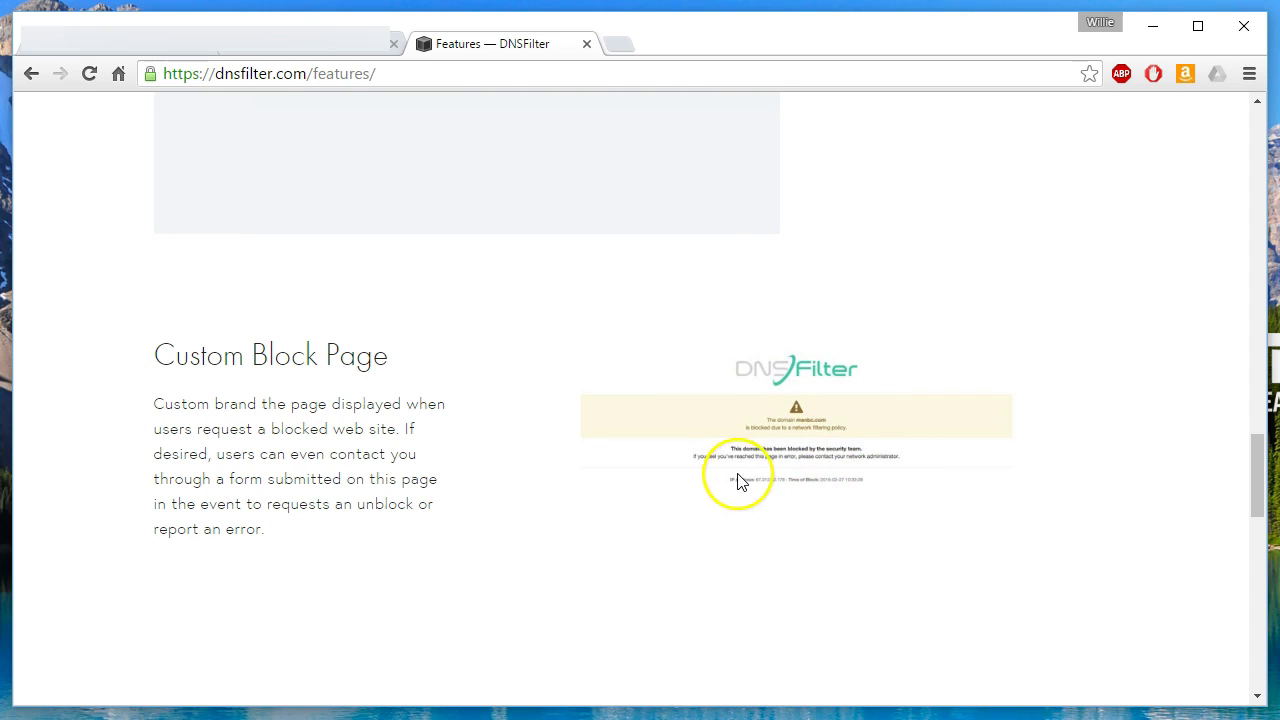
pyautogui.scroll(-4, 736, 481)
pyautogui.scroll(-4, 737, 483)
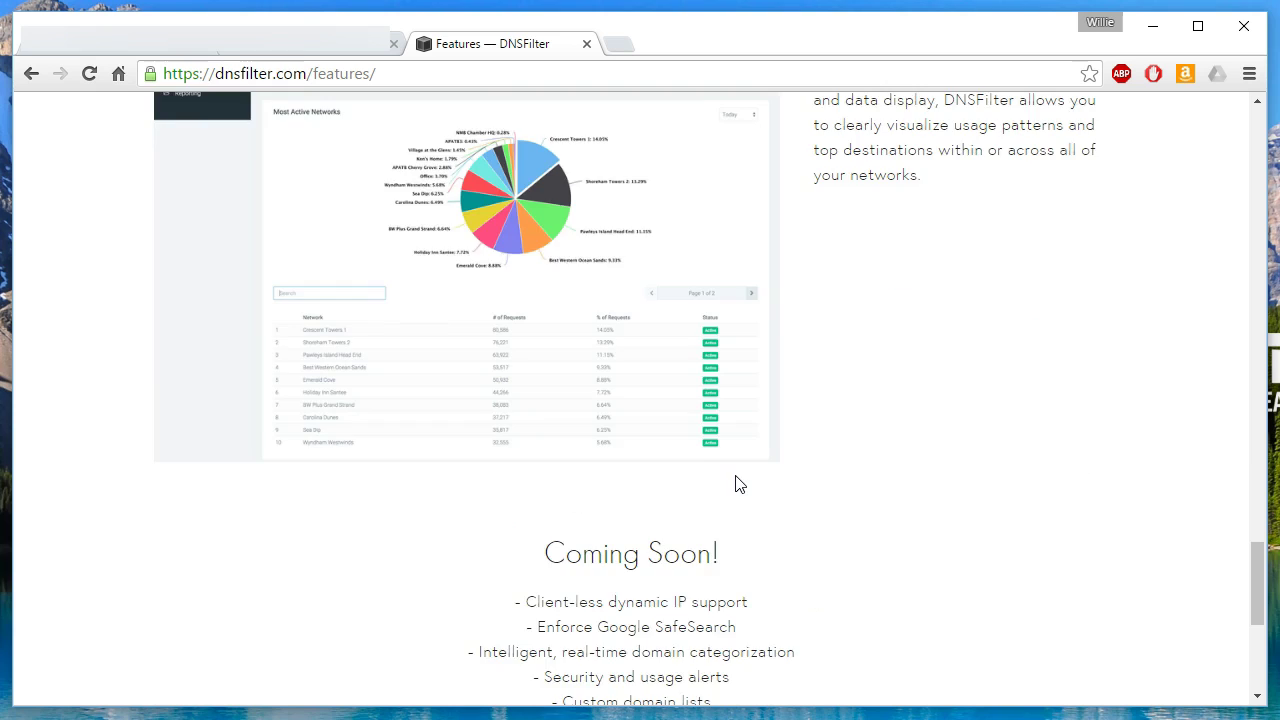
pyautogui.scroll(2, 740, 486)
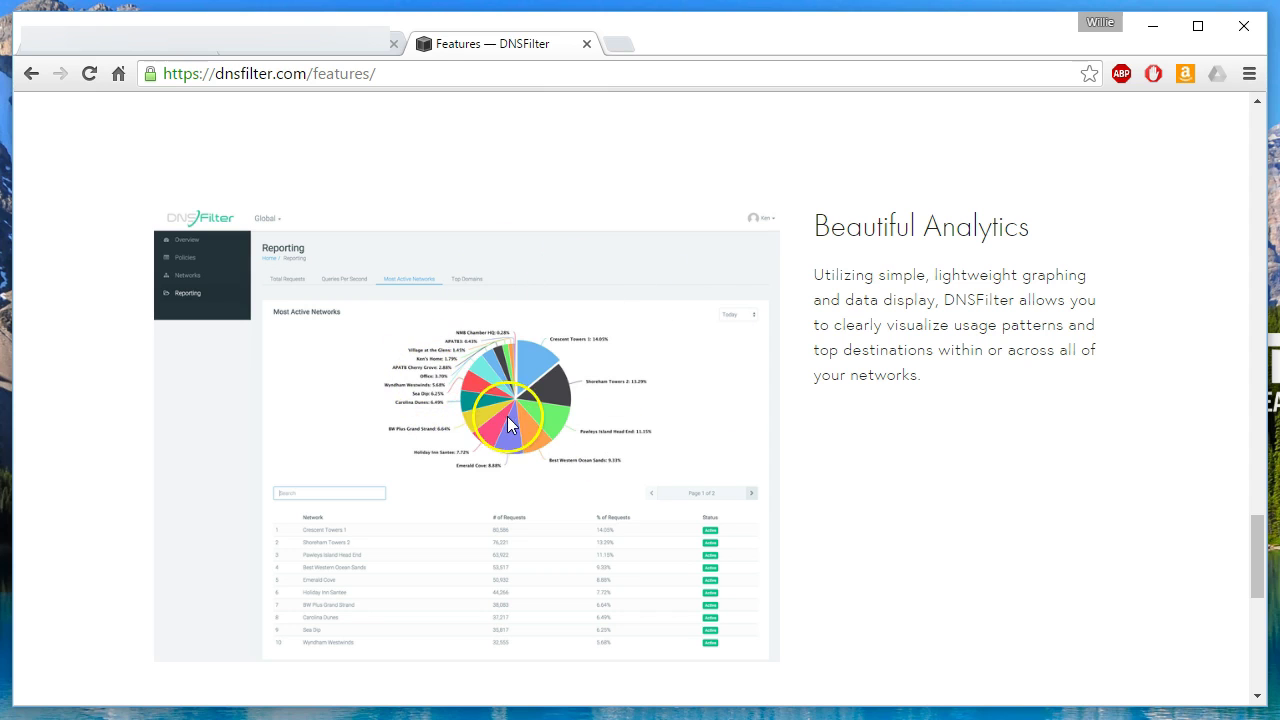
pyautogui.scroll(-6, 509, 425)
pyautogui.scroll(1, 515, 438)
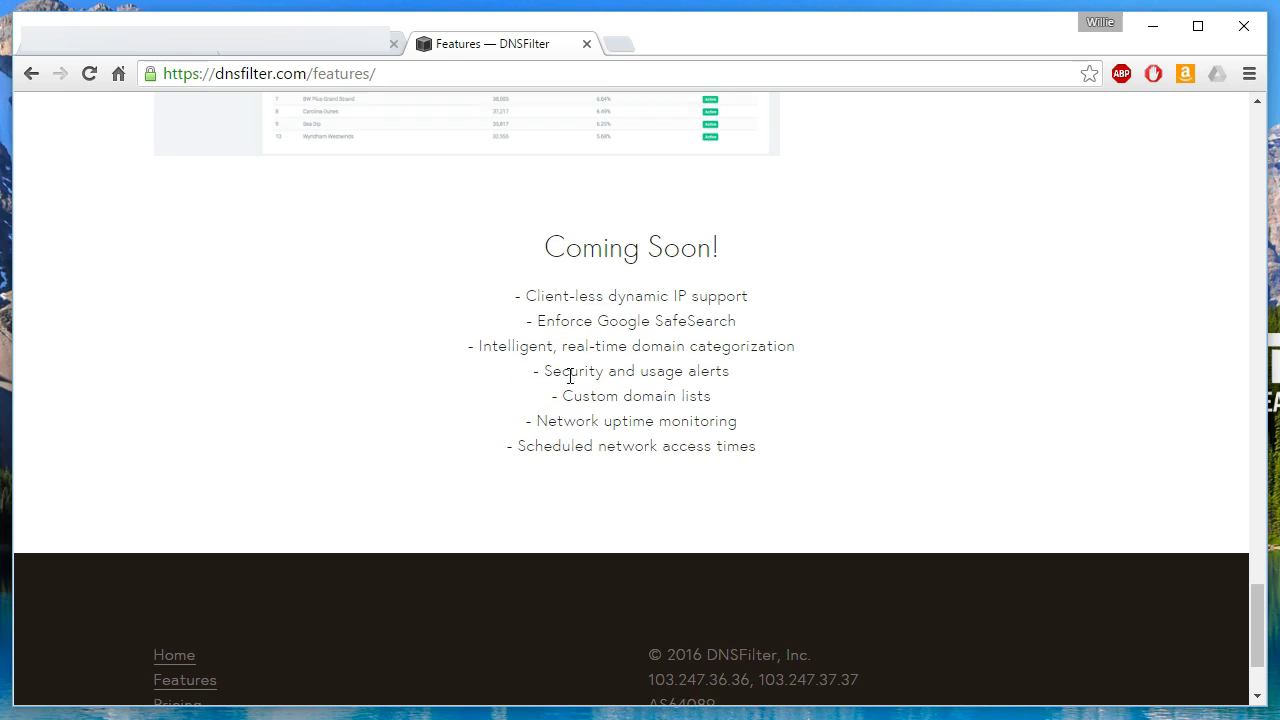
pyautogui.scroll(-2, 570, 376)
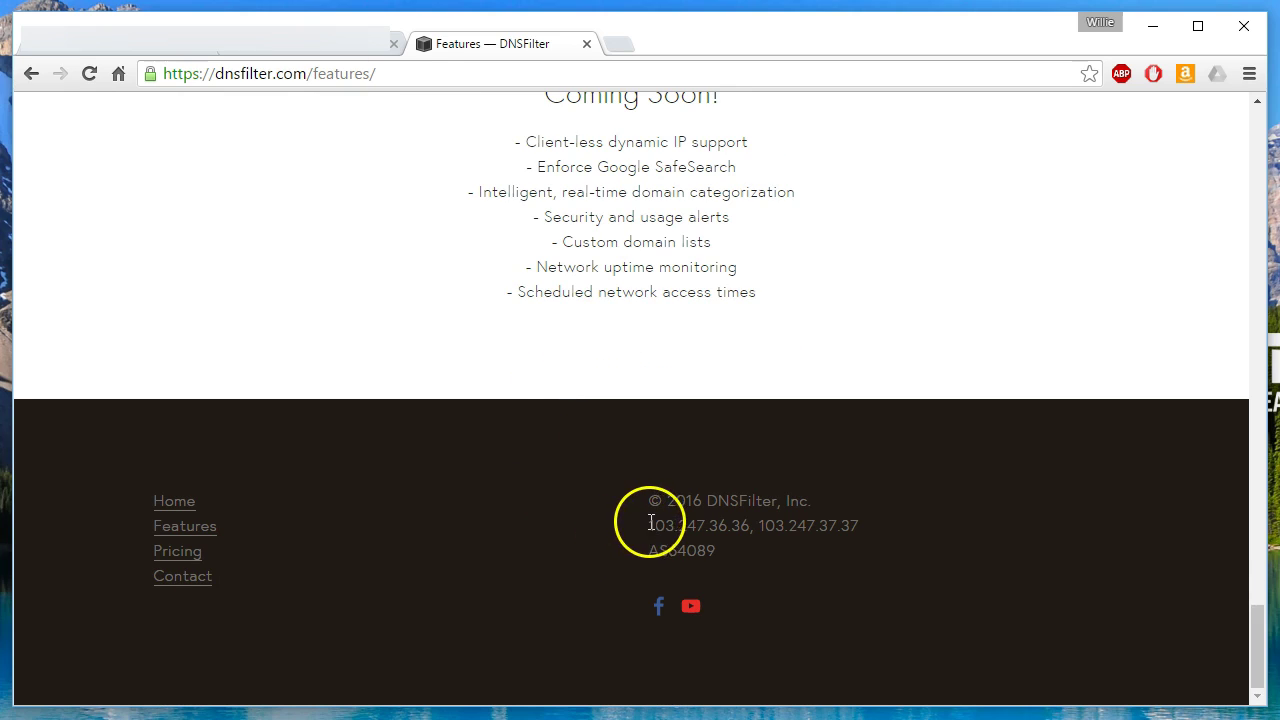
pyautogui.moveTo(650, 525); pyautogui.dragTo(866, 527)
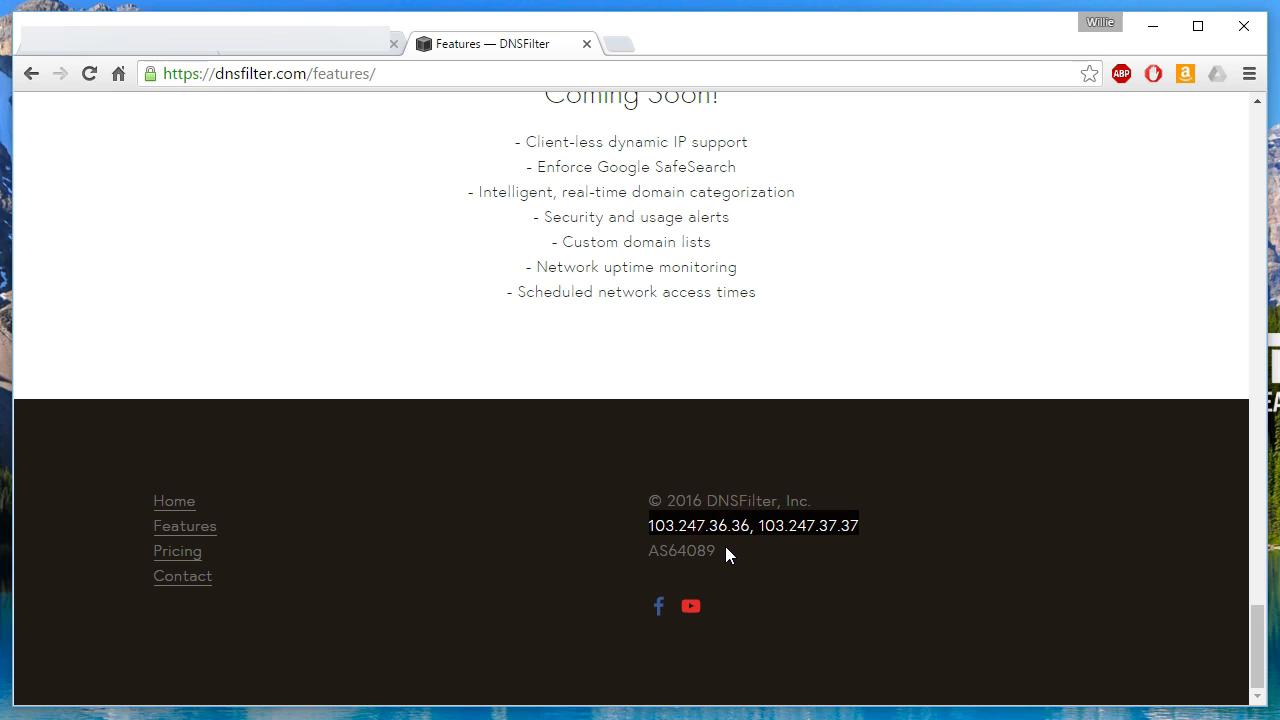
pyautogui.click(561, 565)
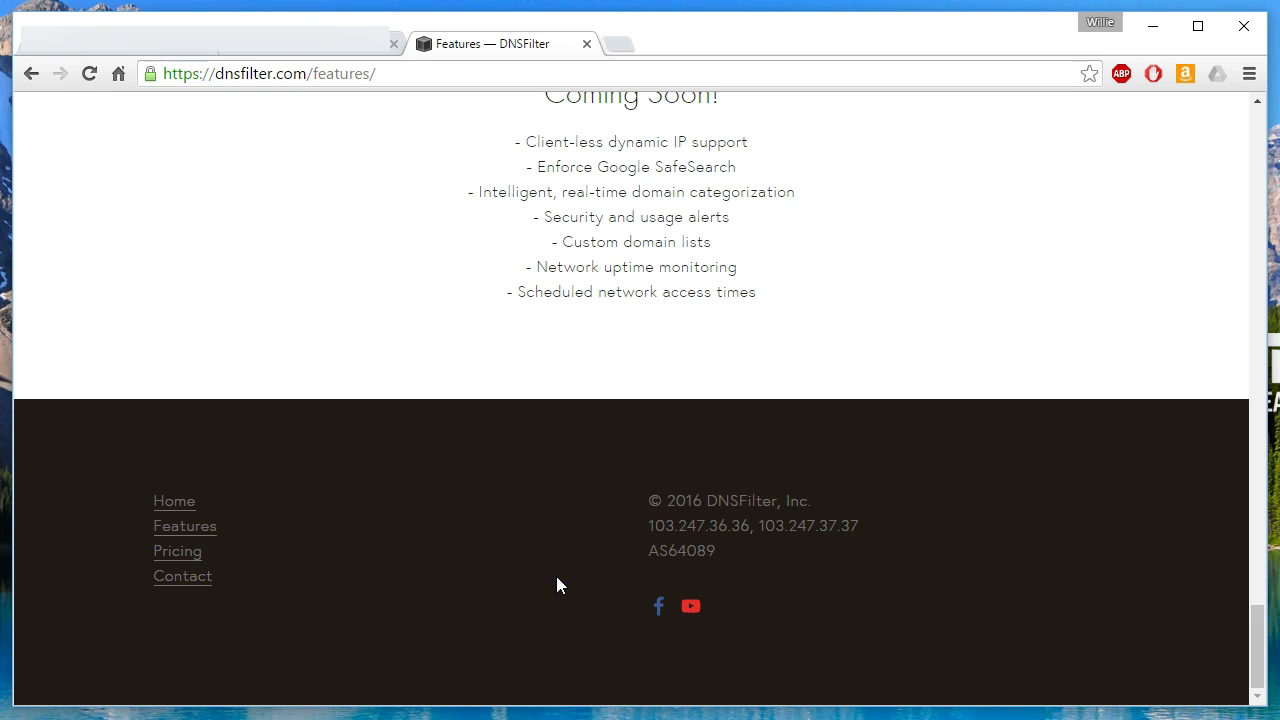
pyautogui.scroll(15, 557, 580)
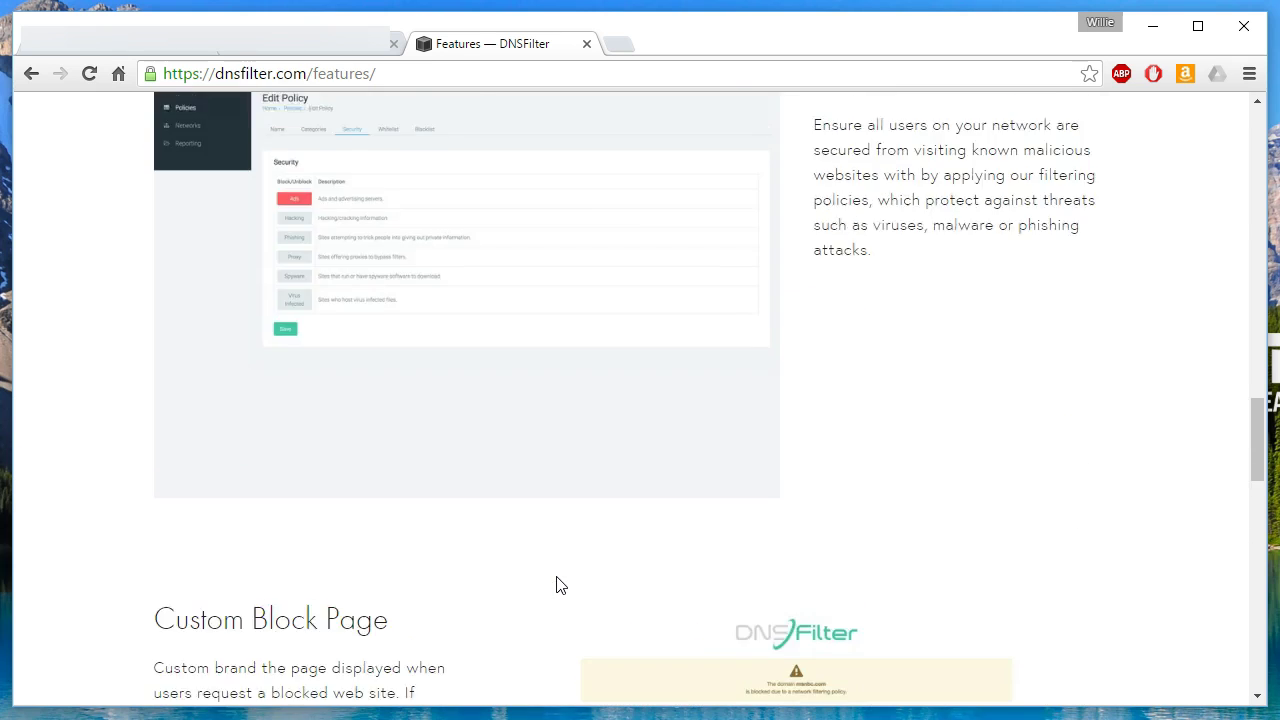
pyautogui.scroll(10, 557, 585)
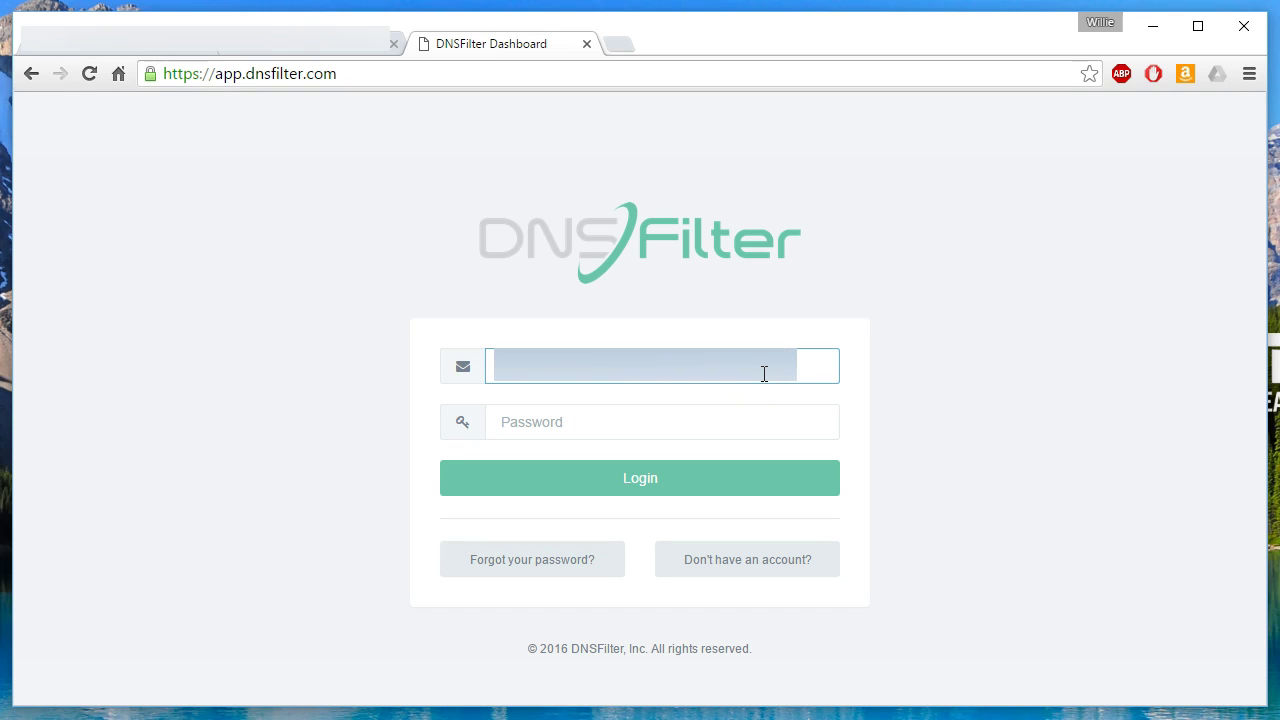
# Enter the account password and sign in to the DNSFilter dashboard.
pyautogui.press('Tab')
pyautogui.write('********')
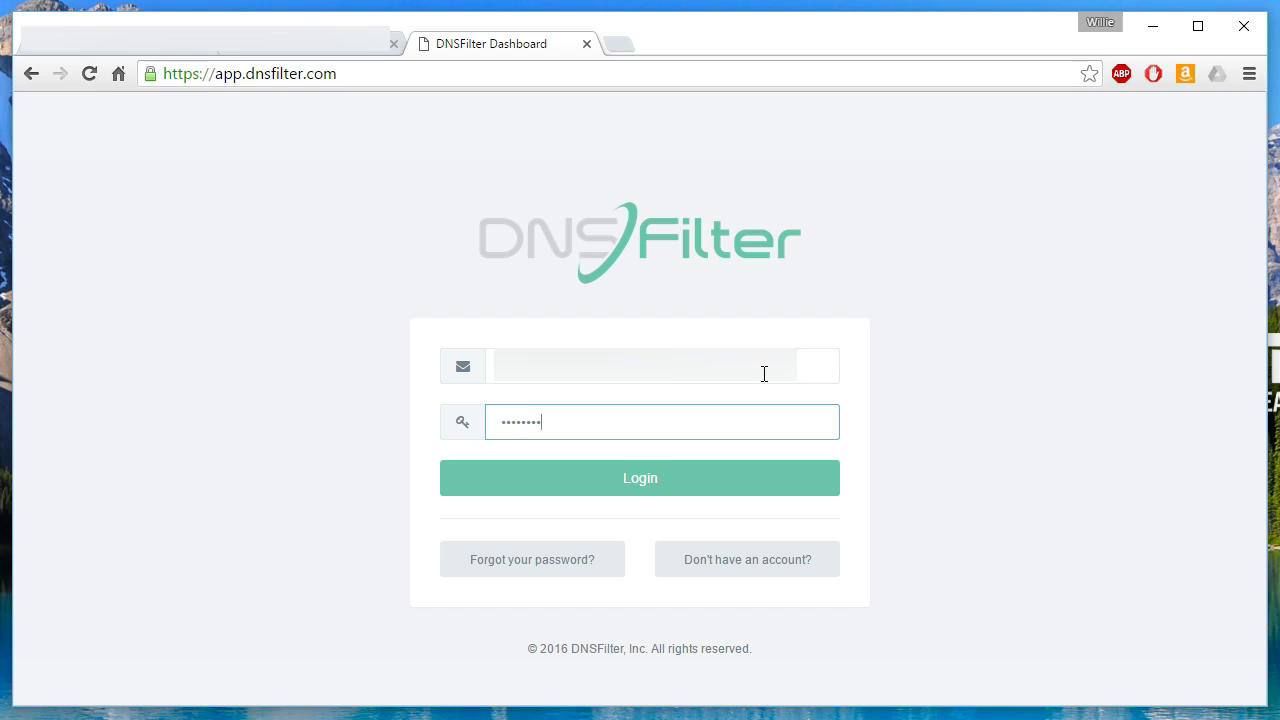
pyautogui.write('*****')
pyautogui.press('Return')
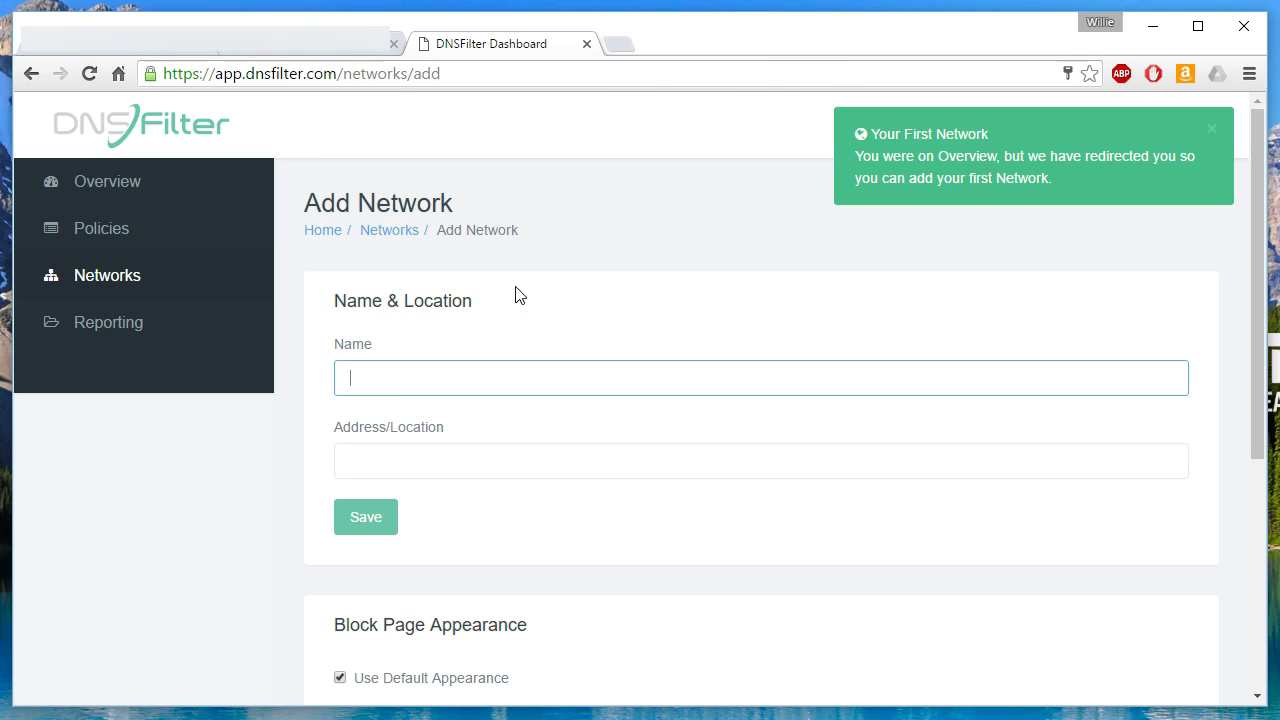
# Name the new network 'My First Network' and select the Address/Location field.
pyautogui.write('My First Network')
pyautogui.click(417, 460)
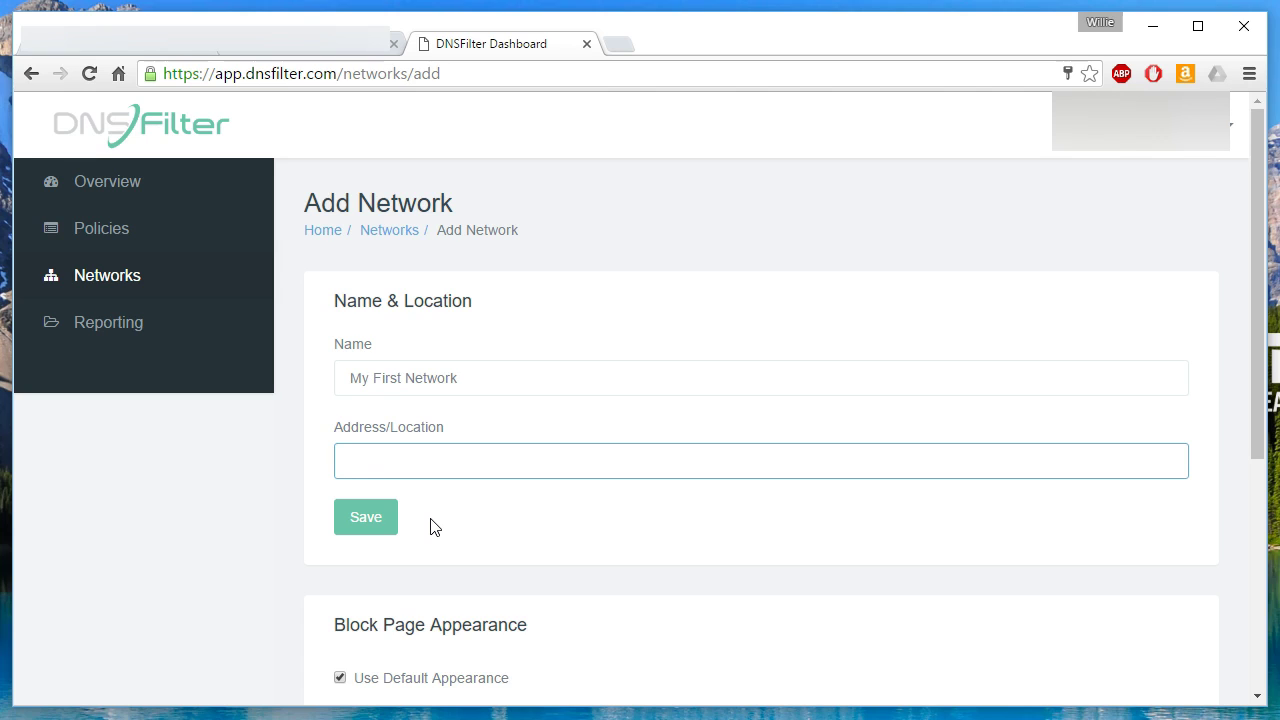
pyautogui.click(470, 459)
pyautogui.click(470, 455)
pyautogui.scroll(-3, 434, 538)
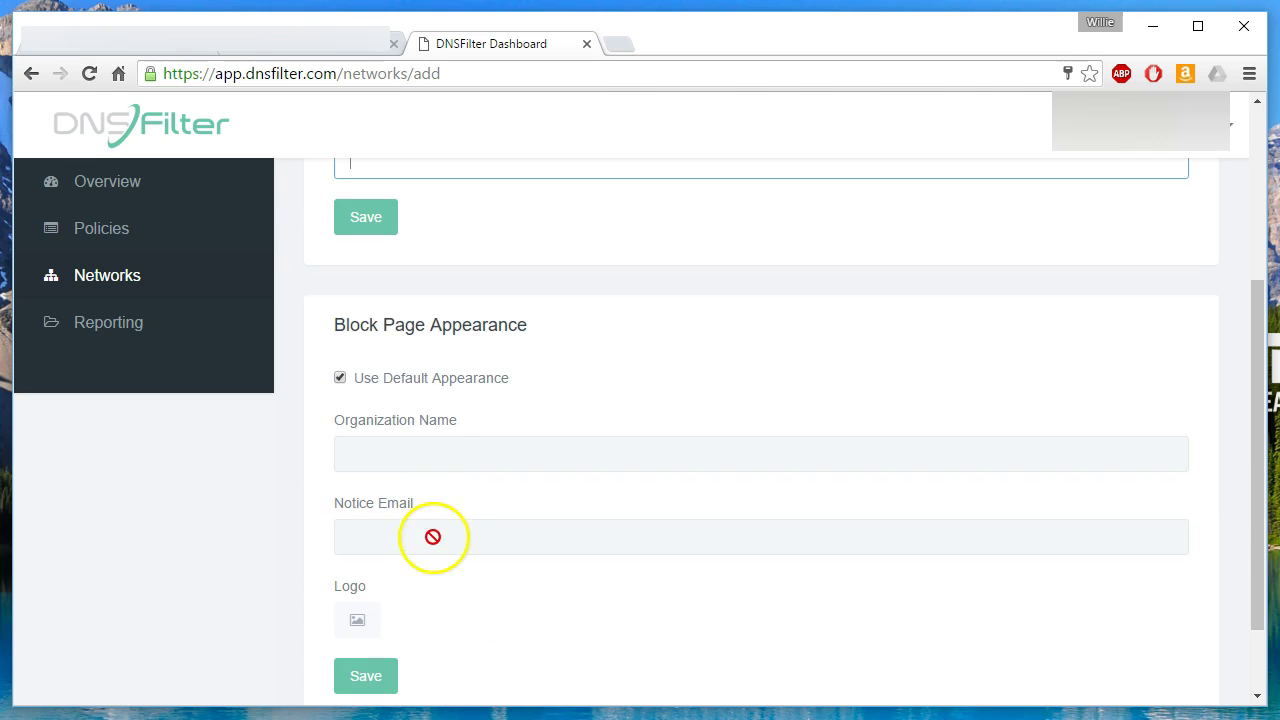
pyautogui.scroll(-1, 432, 456)
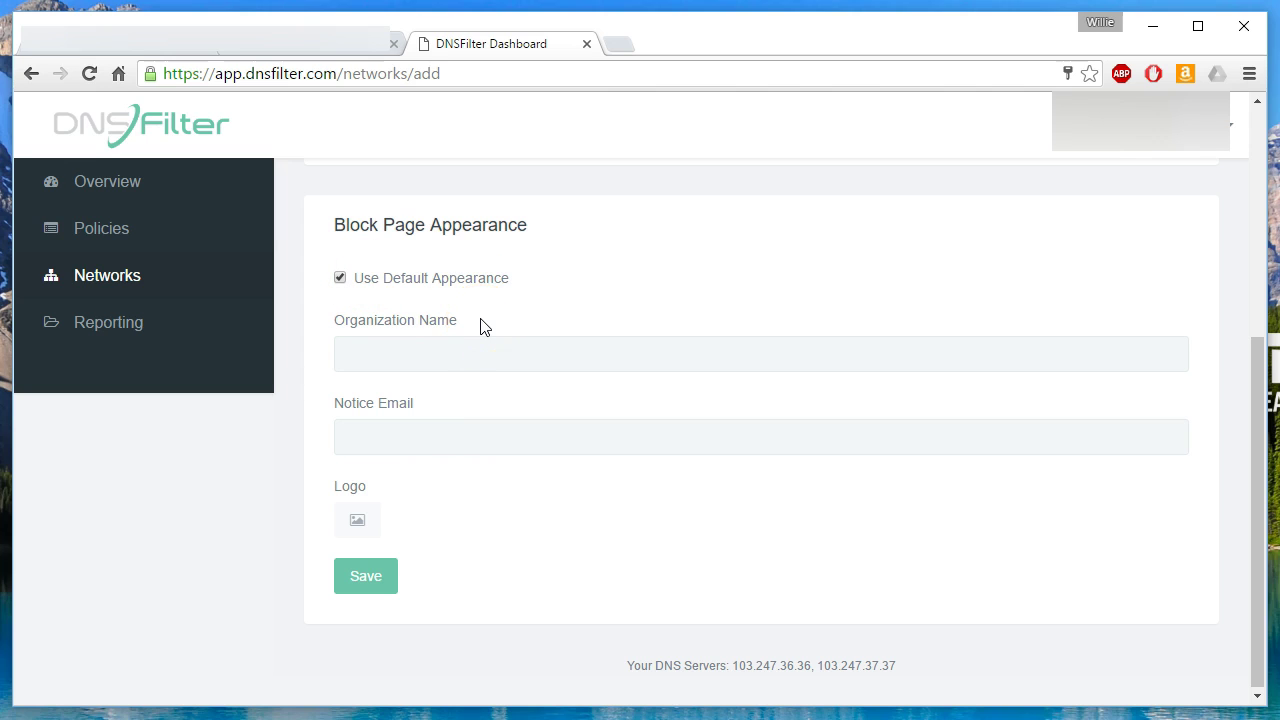
# Turn off the default block page appearance and enter the organization name and notice e-mail.
pyautogui.click(341, 279)
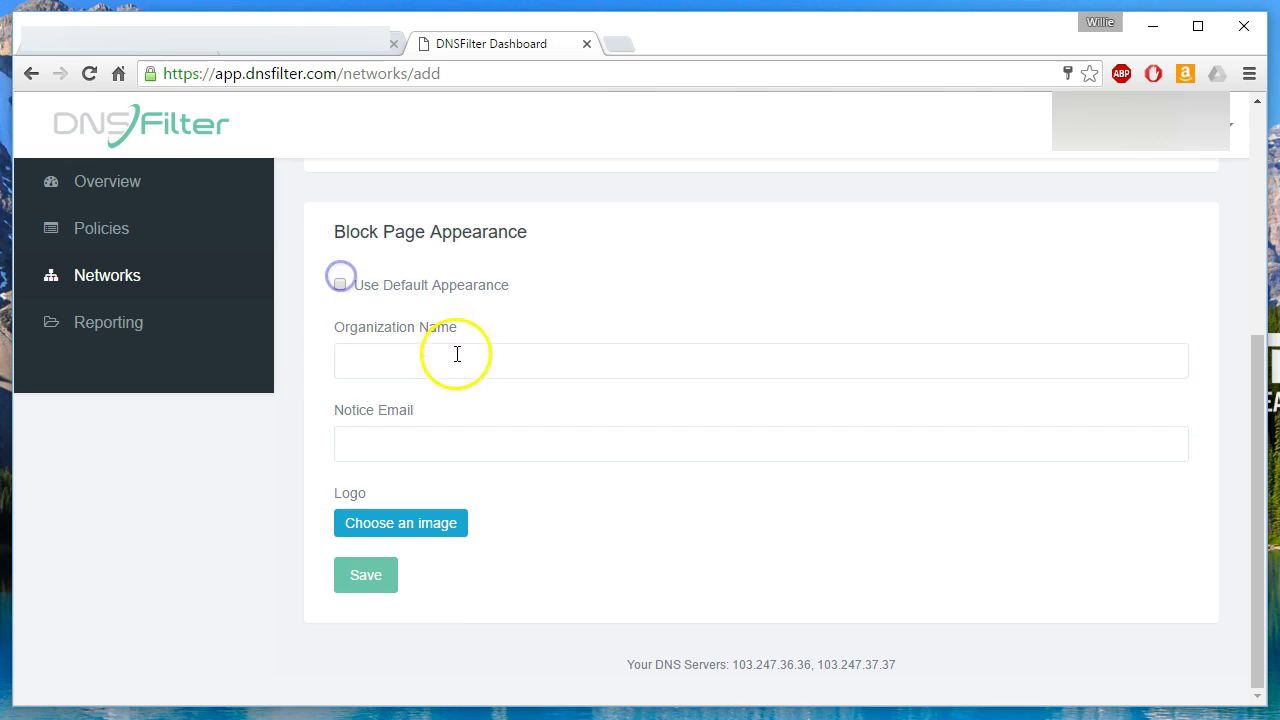
pyautogui.click(457, 354)
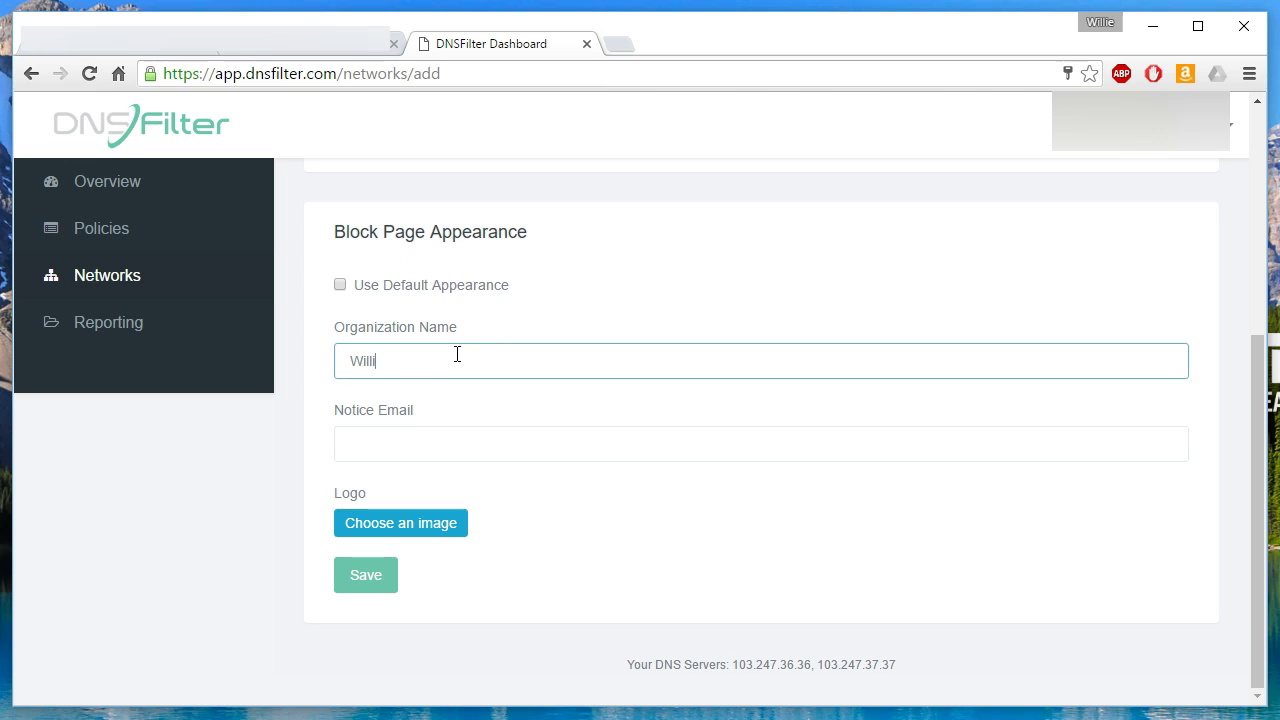
pyautogui.press('Tab')
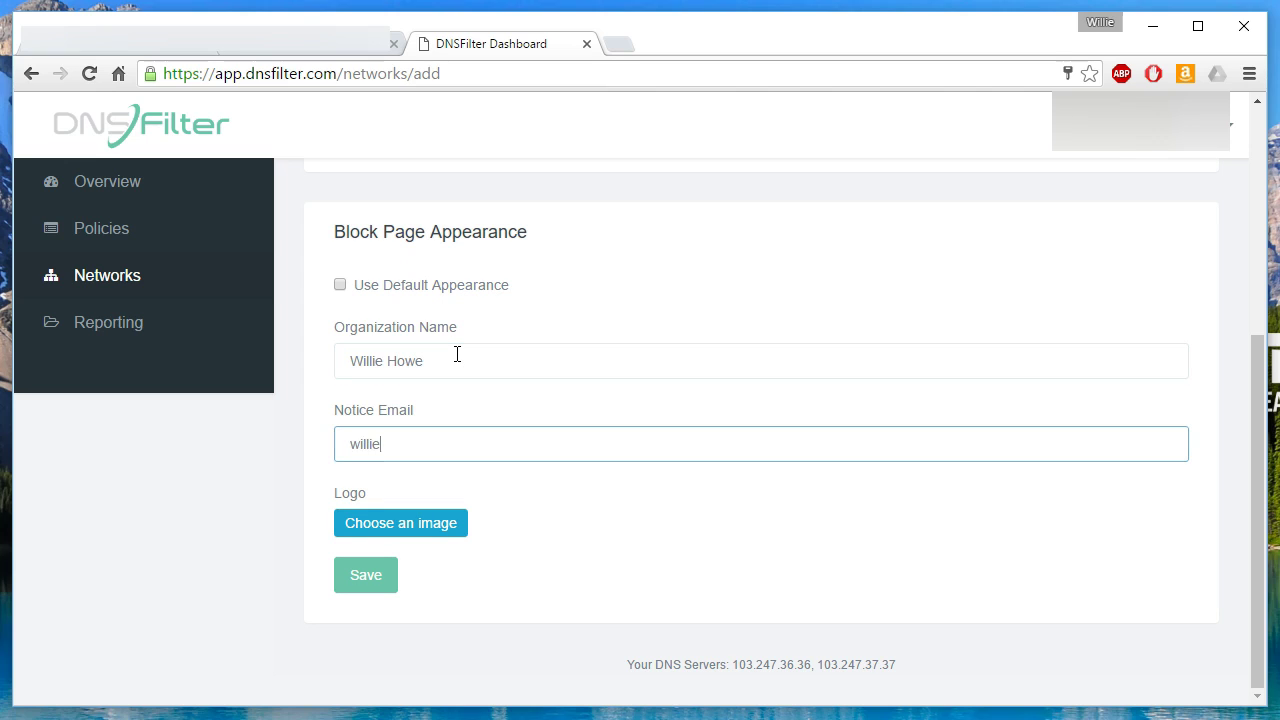
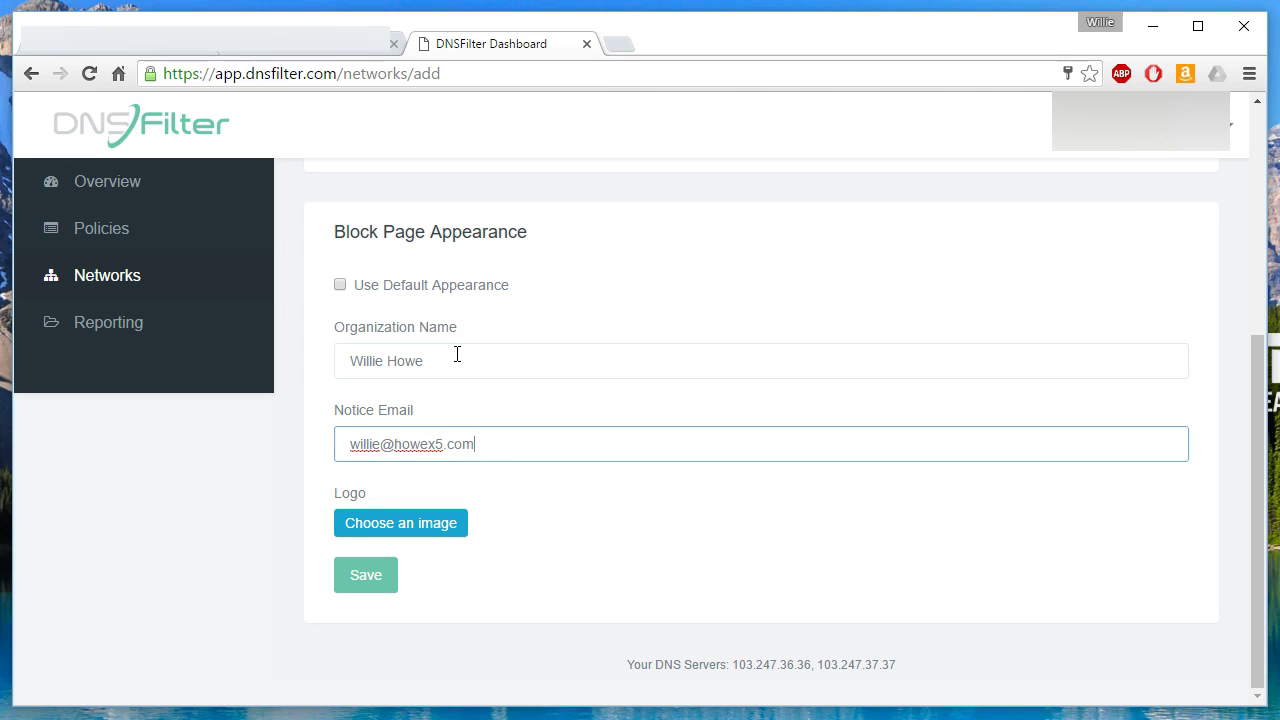
# Save My First Network and add an IP or hostname entry to it.
pyautogui.click(366, 578)
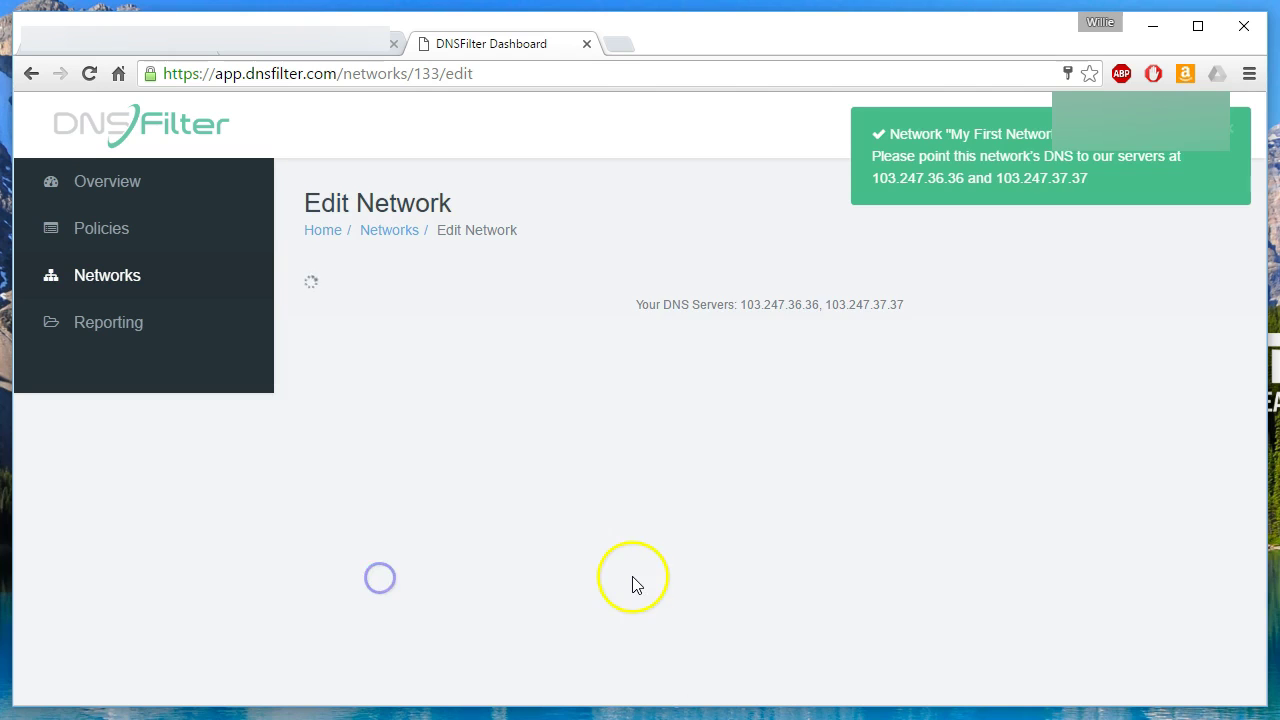
pyautogui.scroll(-5, 626, 585)
pyautogui.scroll(4, 628, 586)
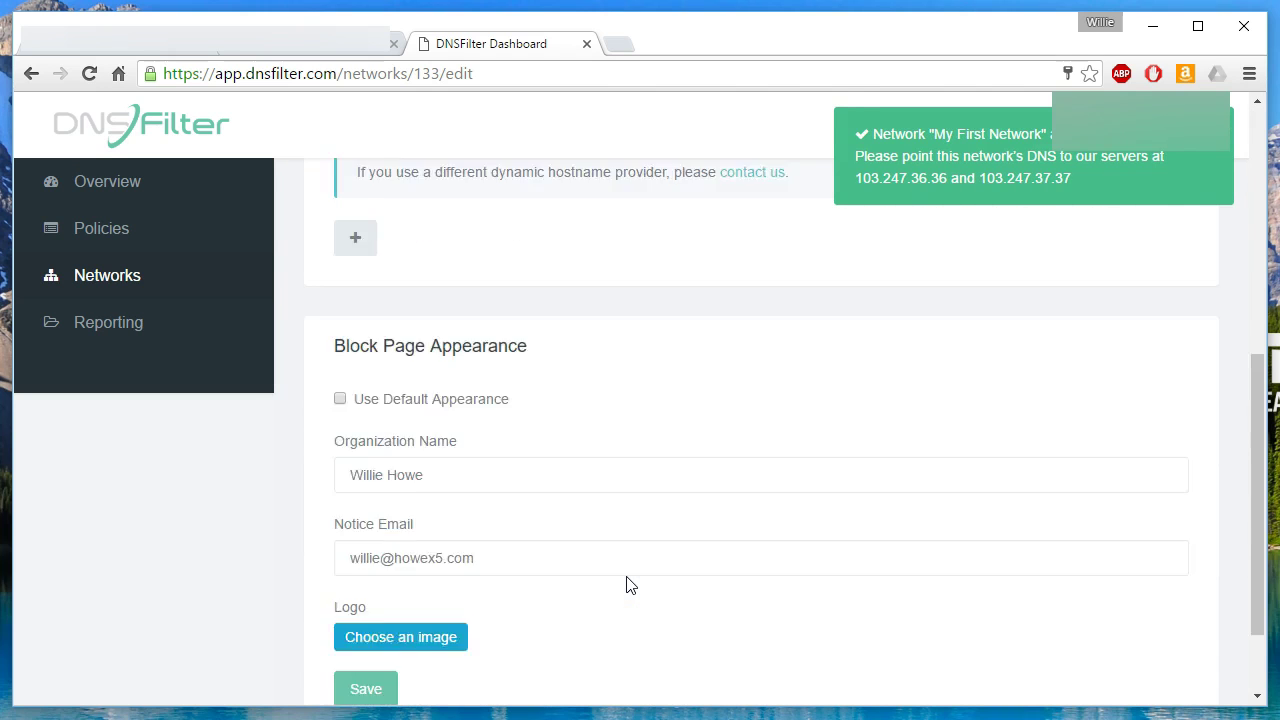
pyautogui.click(576, 551)
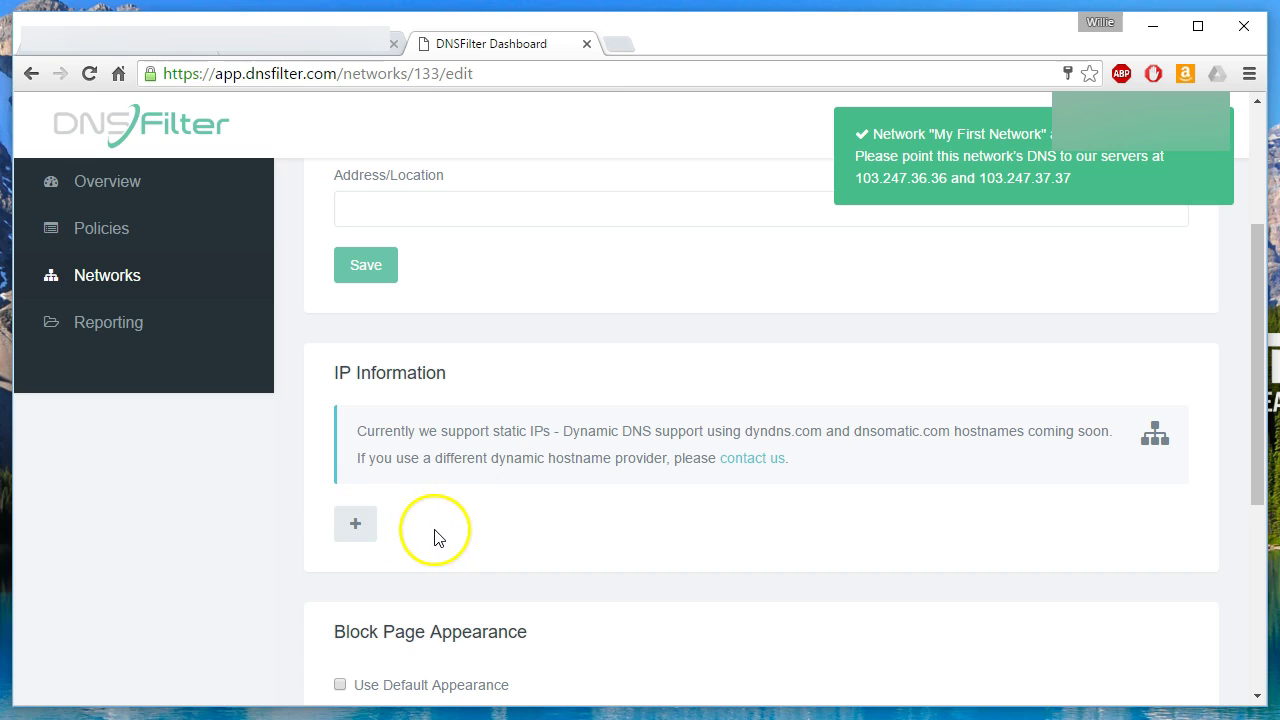
pyautogui.click(370, 529)
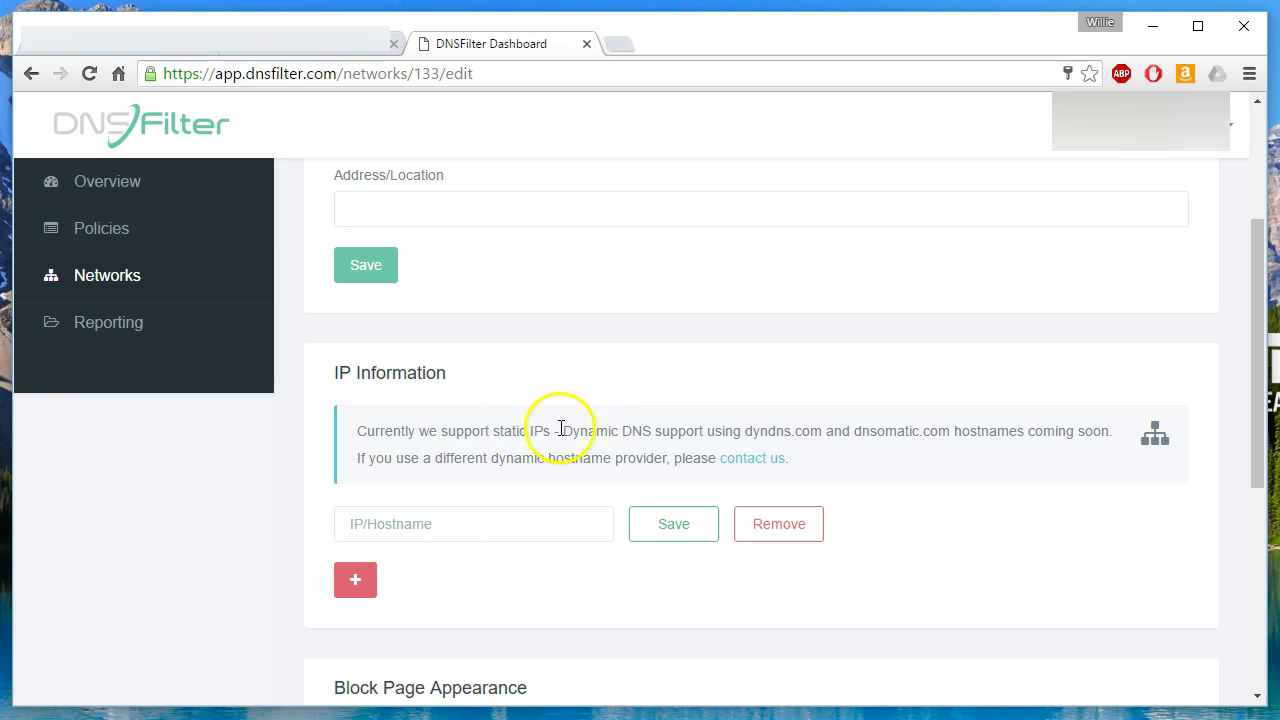
# Review the Dynamic DNS note about dyndns.com, then return to the network Name field.
pyautogui.moveTo(563, 431); pyautogui.dragTo(704, 431)
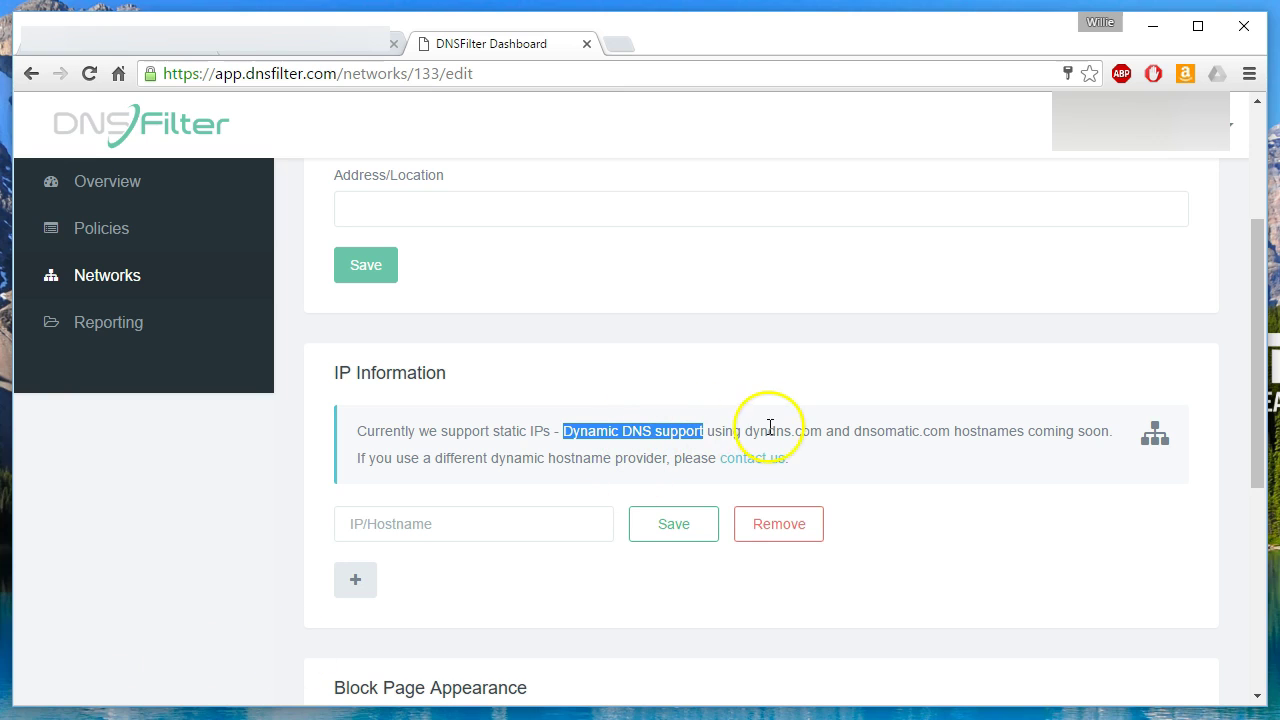
pyautogui.moveTo(750, 431); pyautogui.dragTo(782, 428)
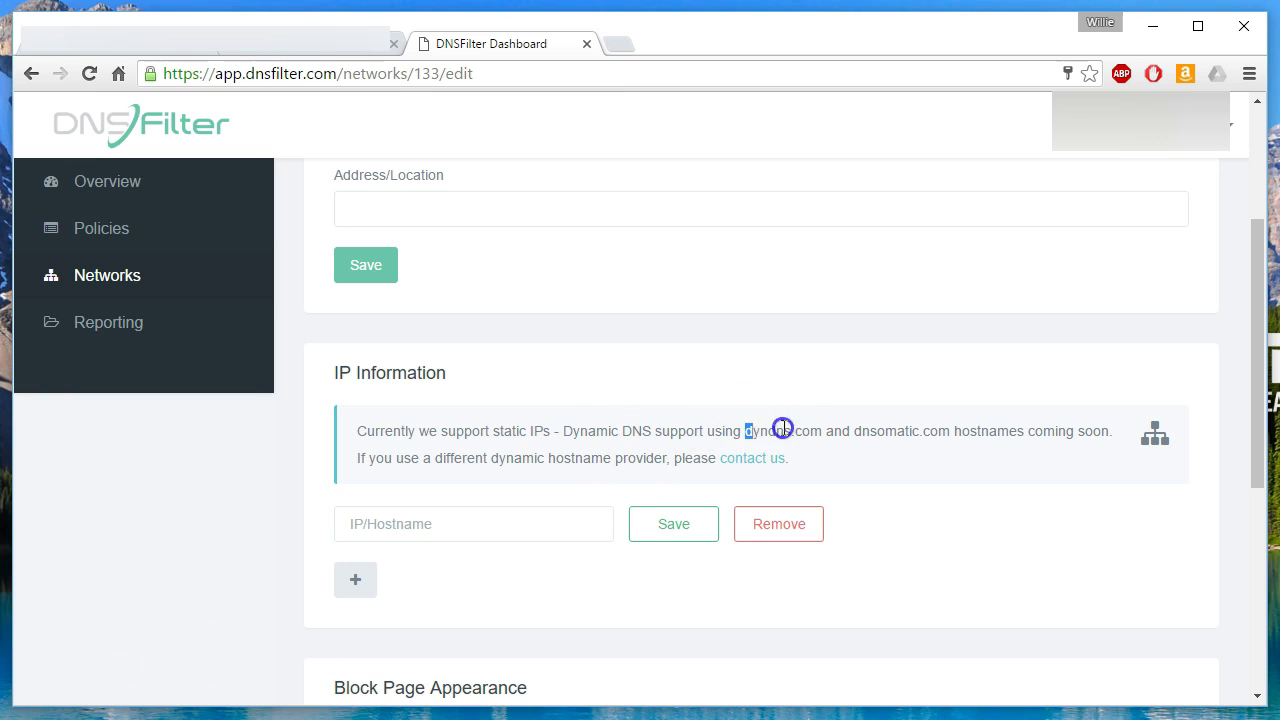
pyautogui.click(842, 432)
pyautogui.scroll(-4, 465, 487)
pyautogui.scroll(7, 465, 487)
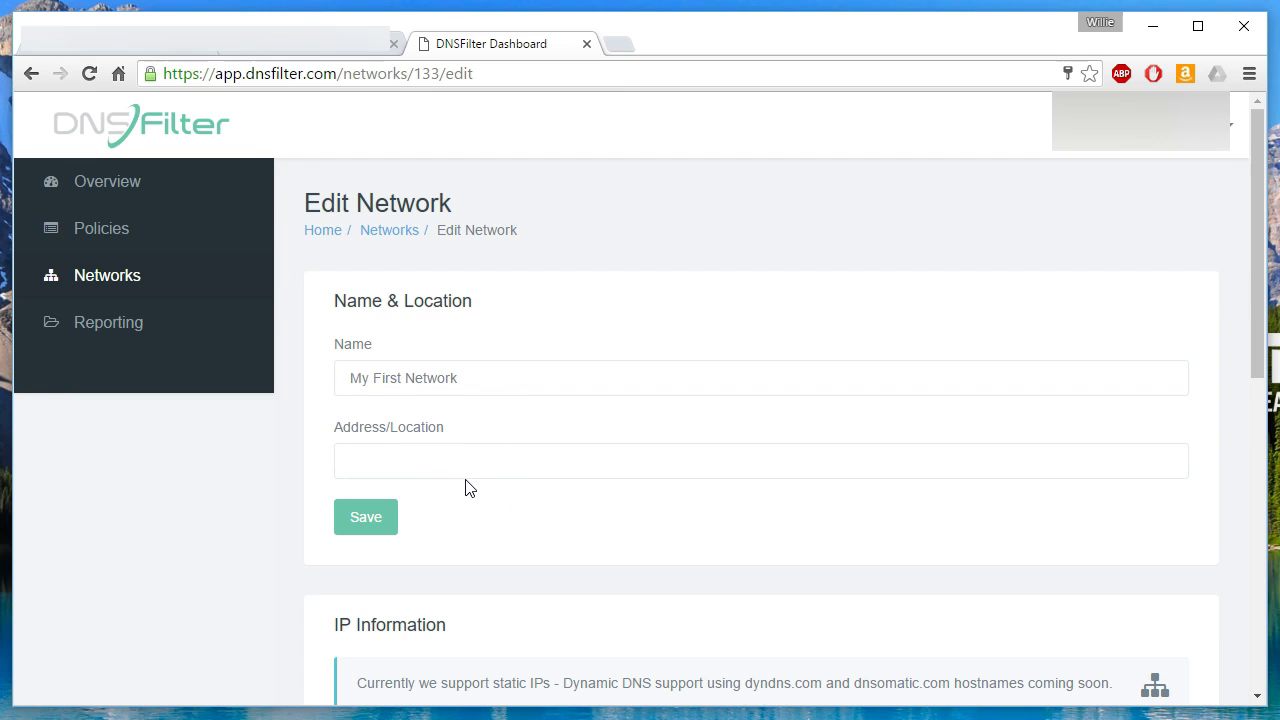
pyautogui.click(428, 385)
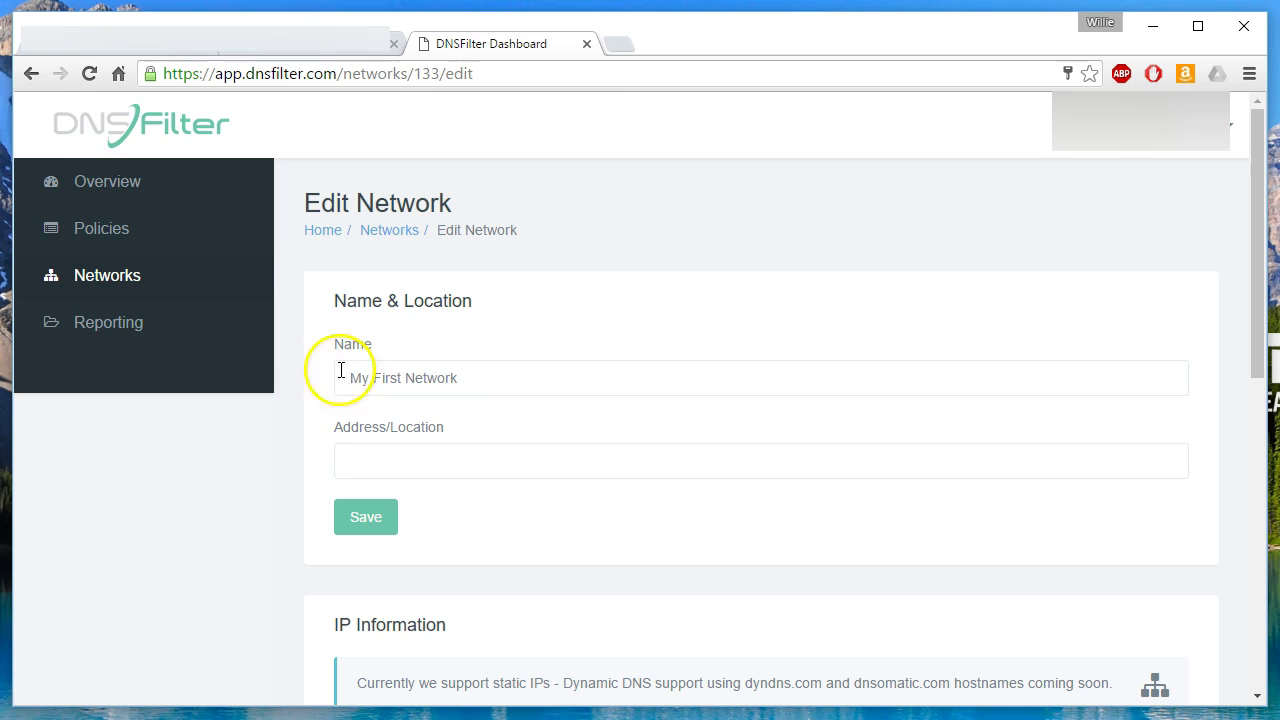
pyautogui.click(114, 189)
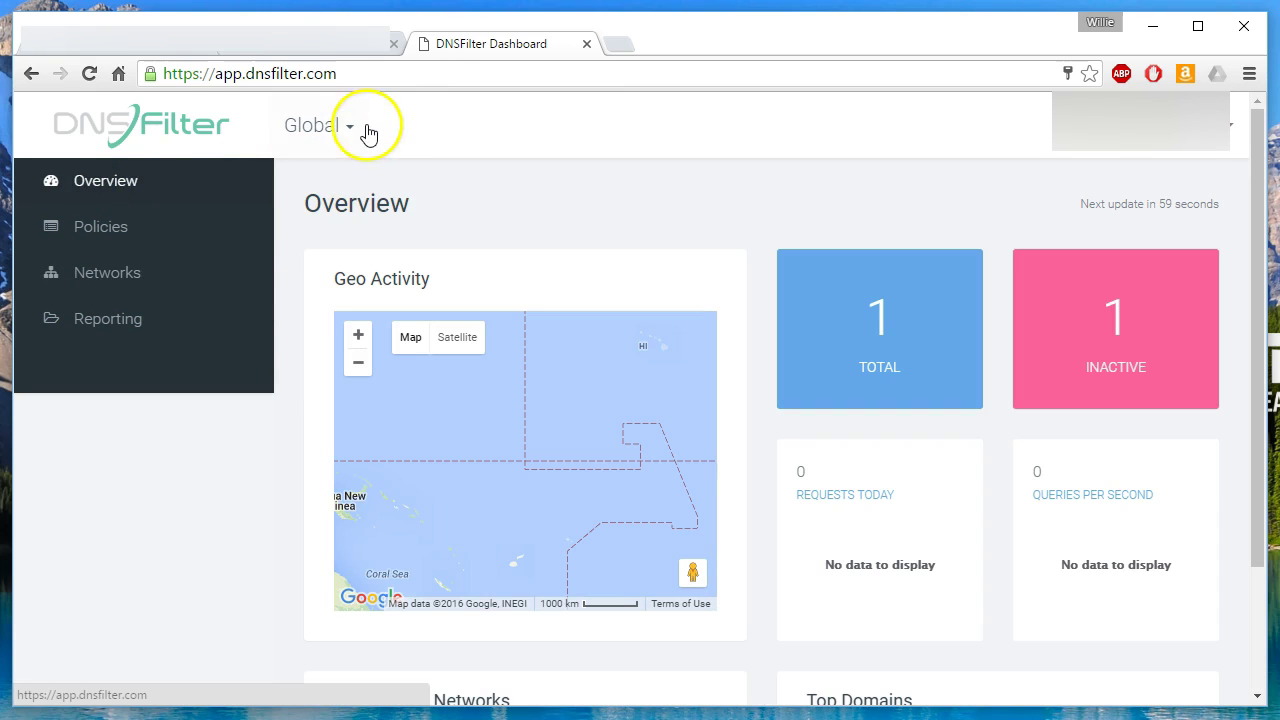
pyautogui.click(357, 128)
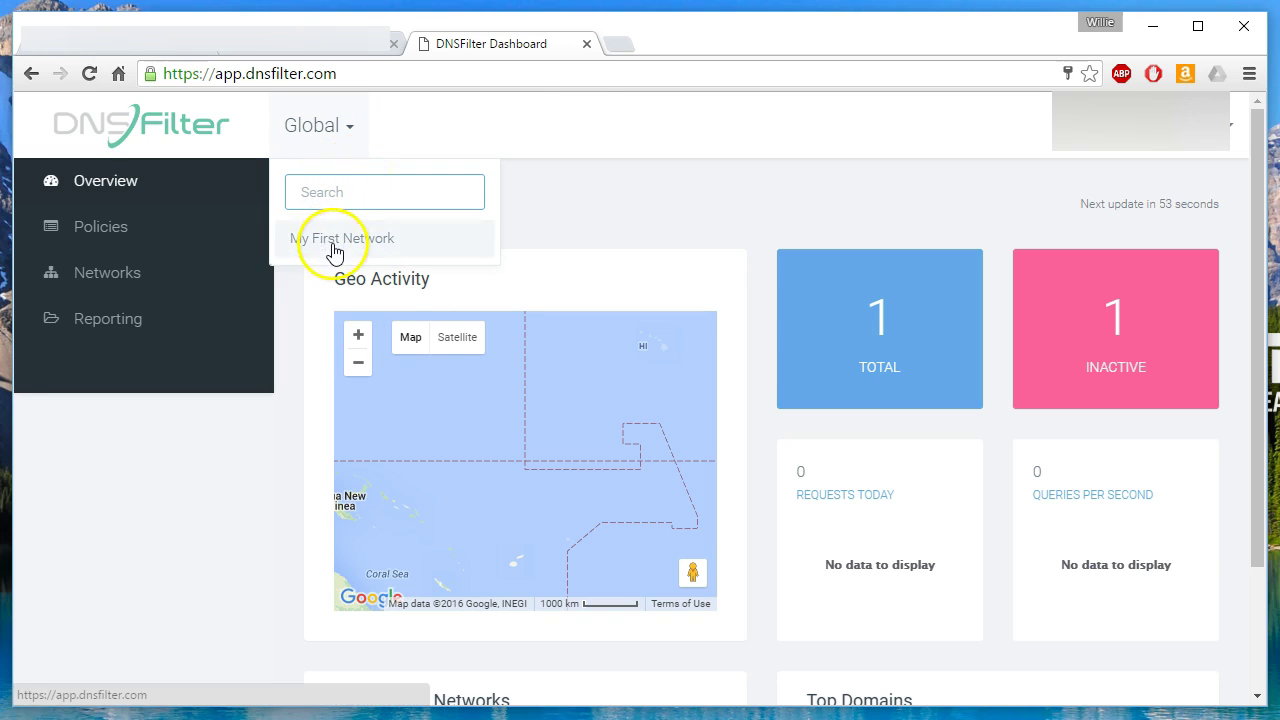
pyautogui.click(333, 242)
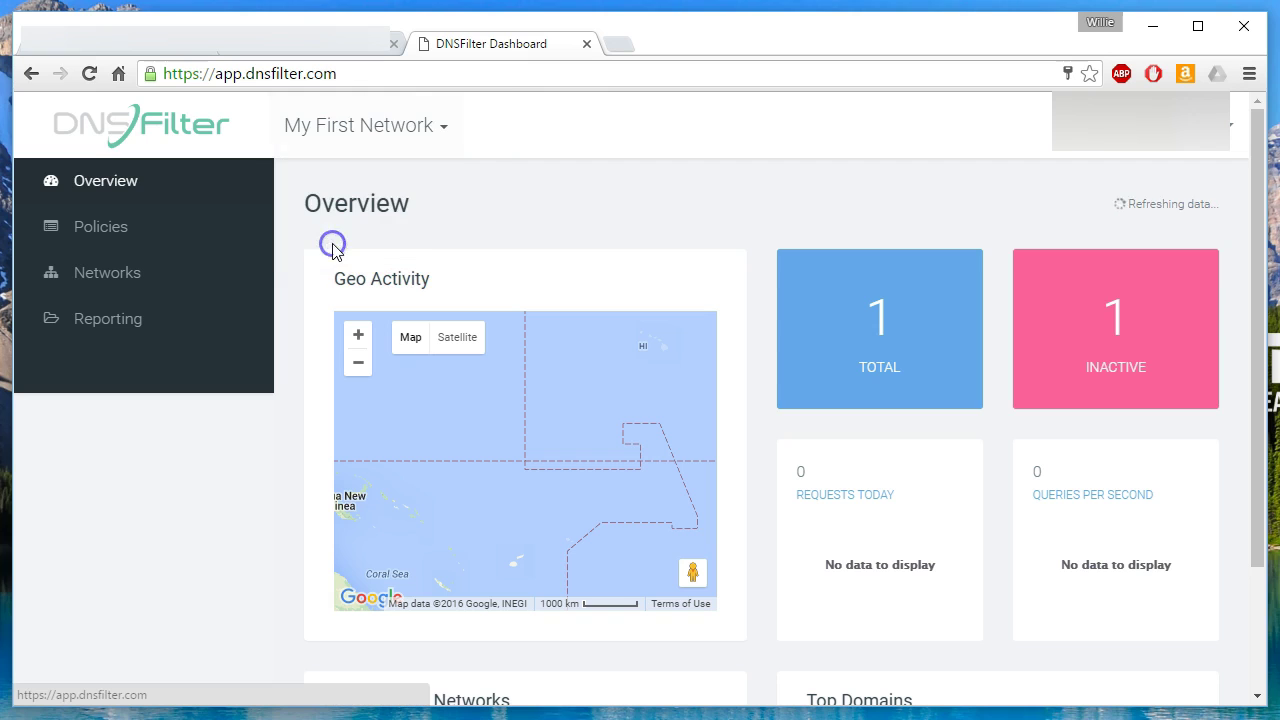
pyautogui.click(407, 140)
pyautogui.click(325, 180)
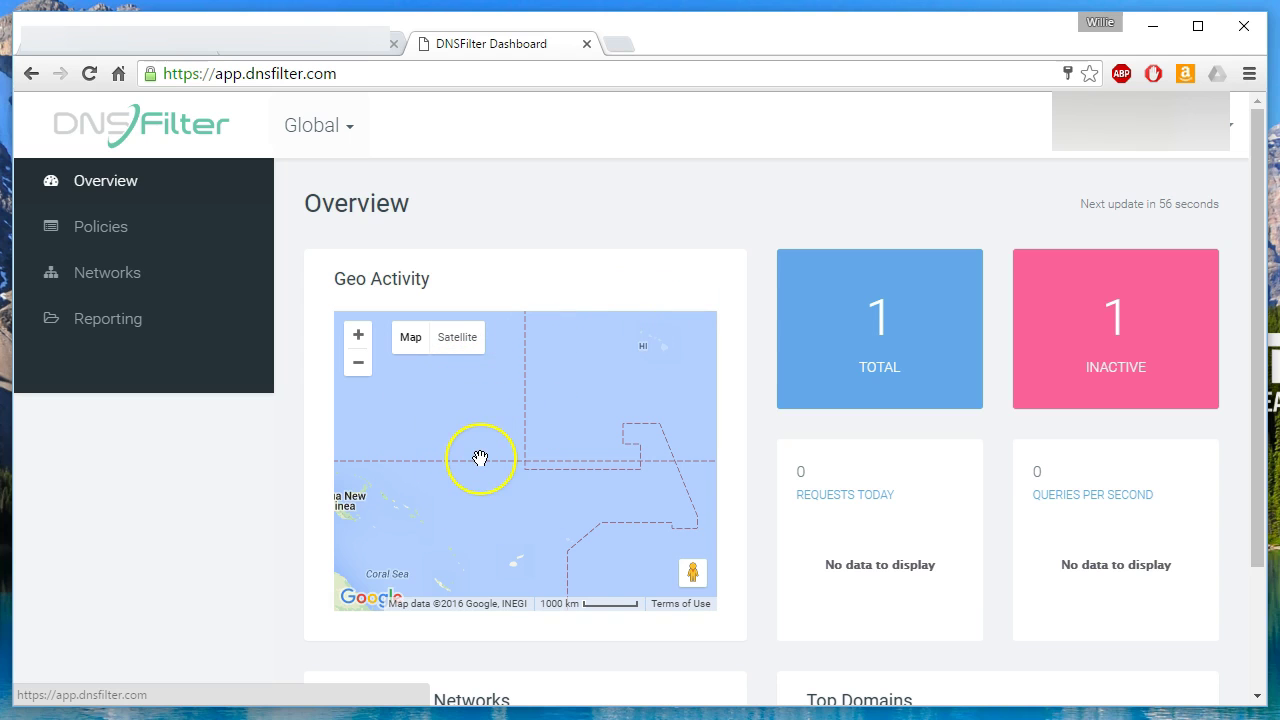
pyautogui.scroll(-1, 480, 458)
pyautogui.scroll(-2, 480, 458)
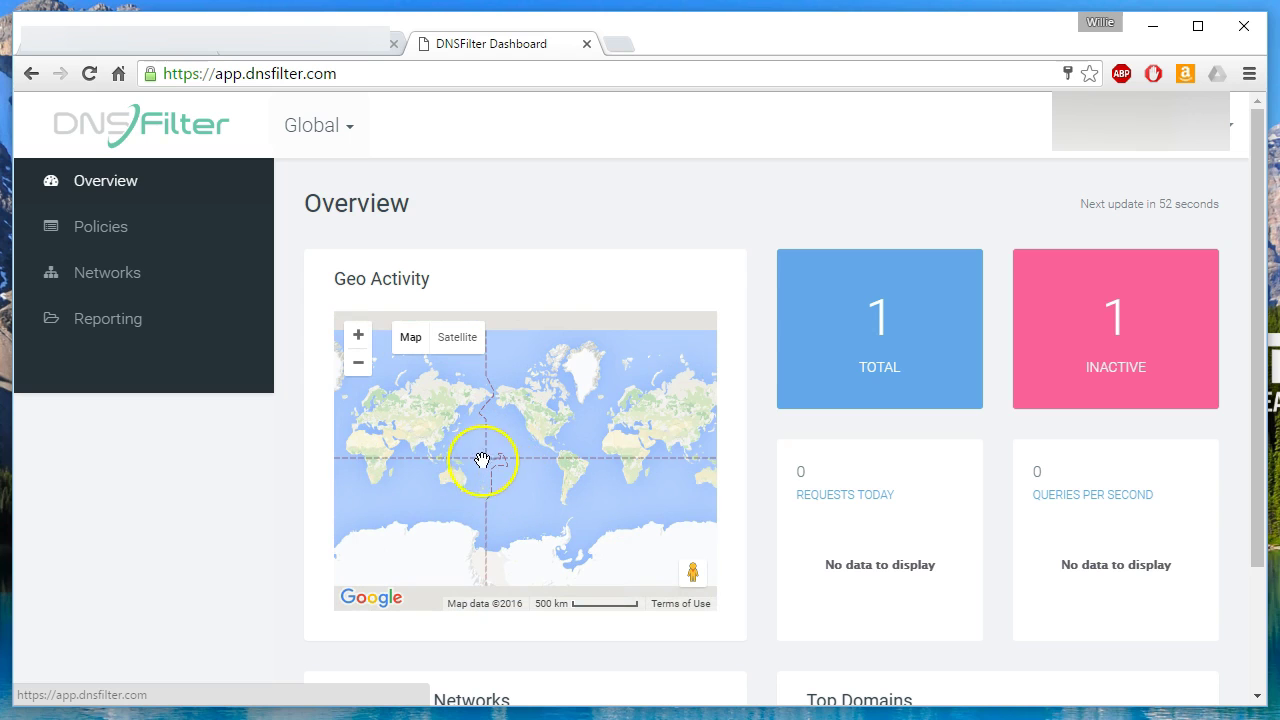
pyautogui.scroll(3, 486, 470)
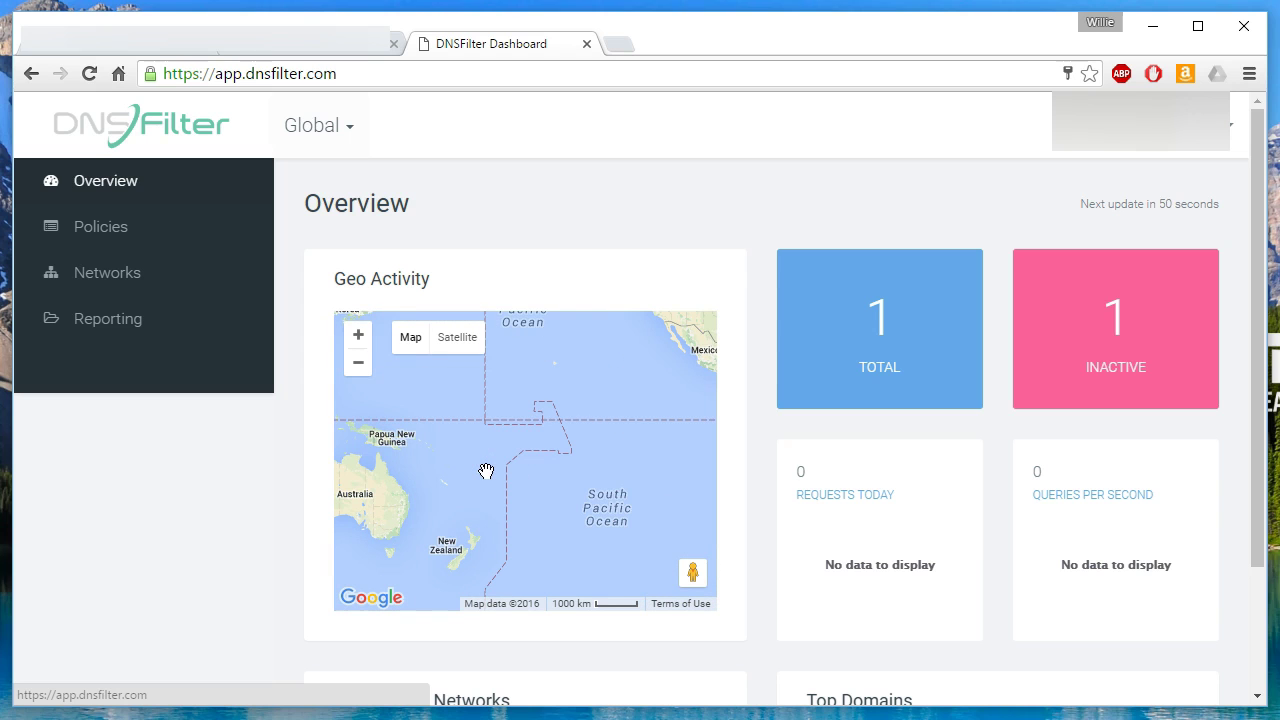
pyautogui.doubleClick(571, 467)
pyautogui.scroll(-2, 571, 467)
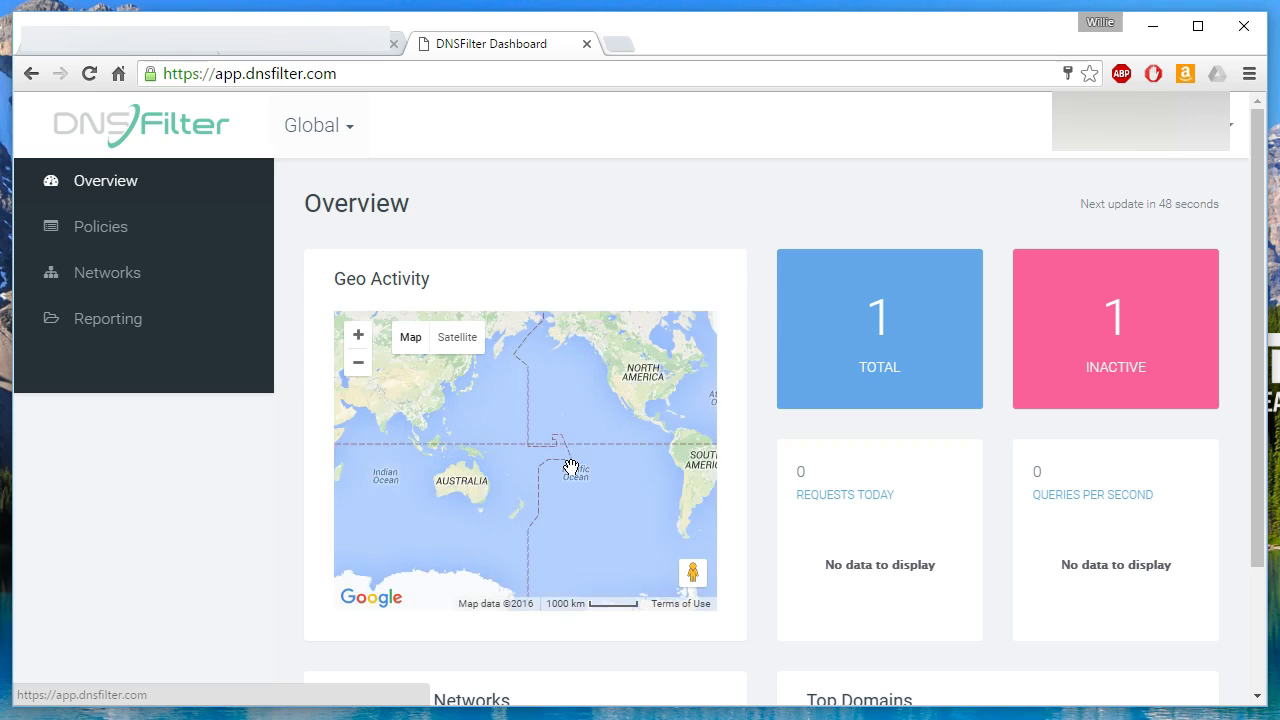
pyautogui.scroll(1, 571, 467)
pyautogui.moveTo(926, 323)
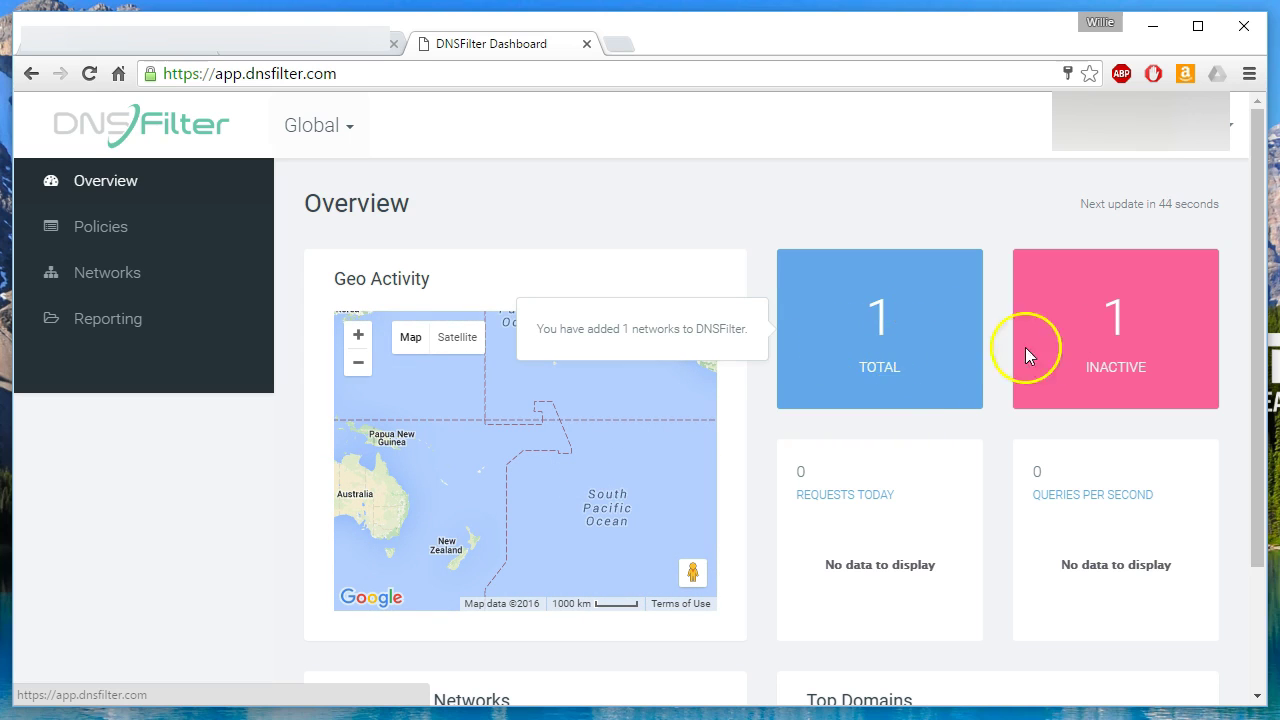
pyautogui.moveTo(1132, 322)
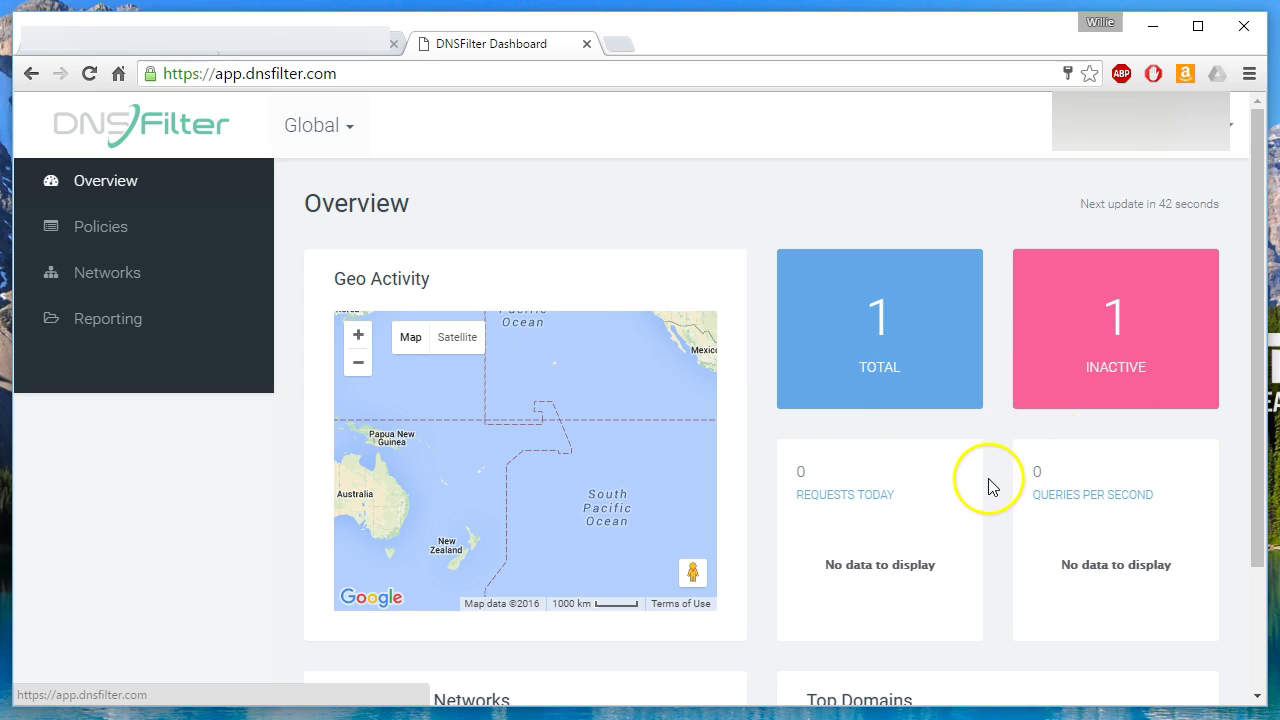
pyautogui.scroll(-2, 990, 480)
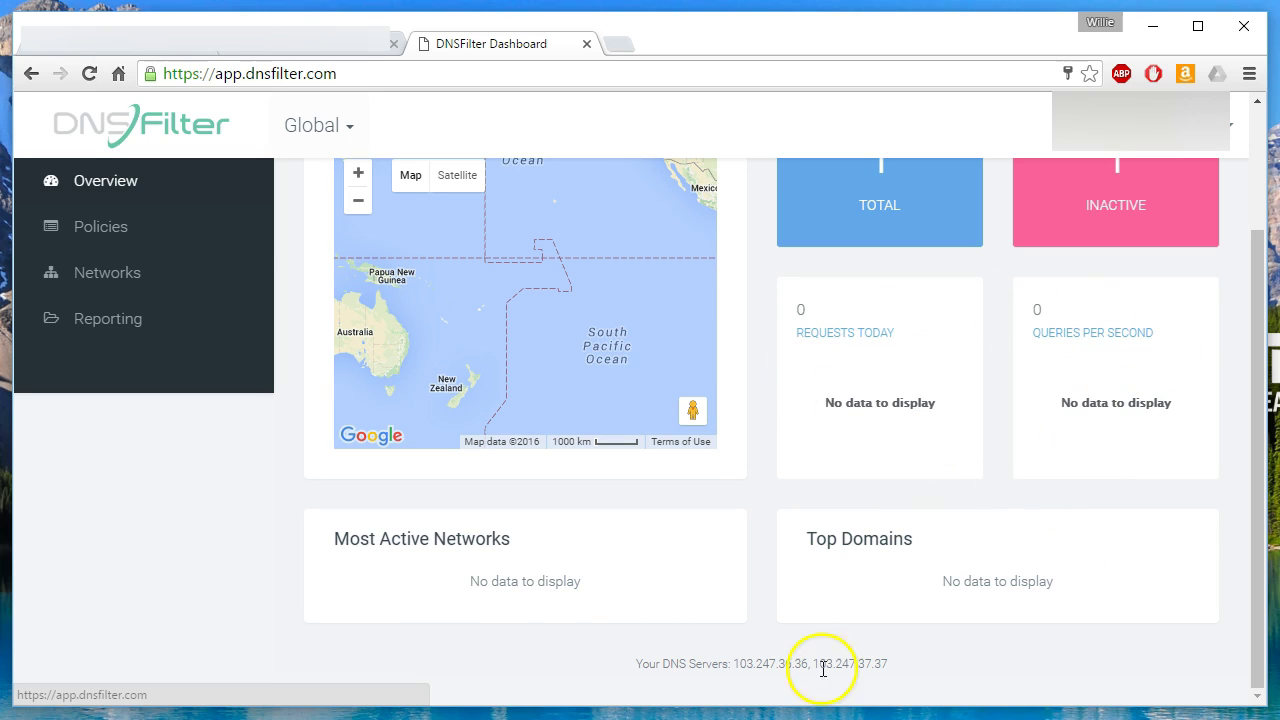
pyautogui.scroll(3, 605, 591)
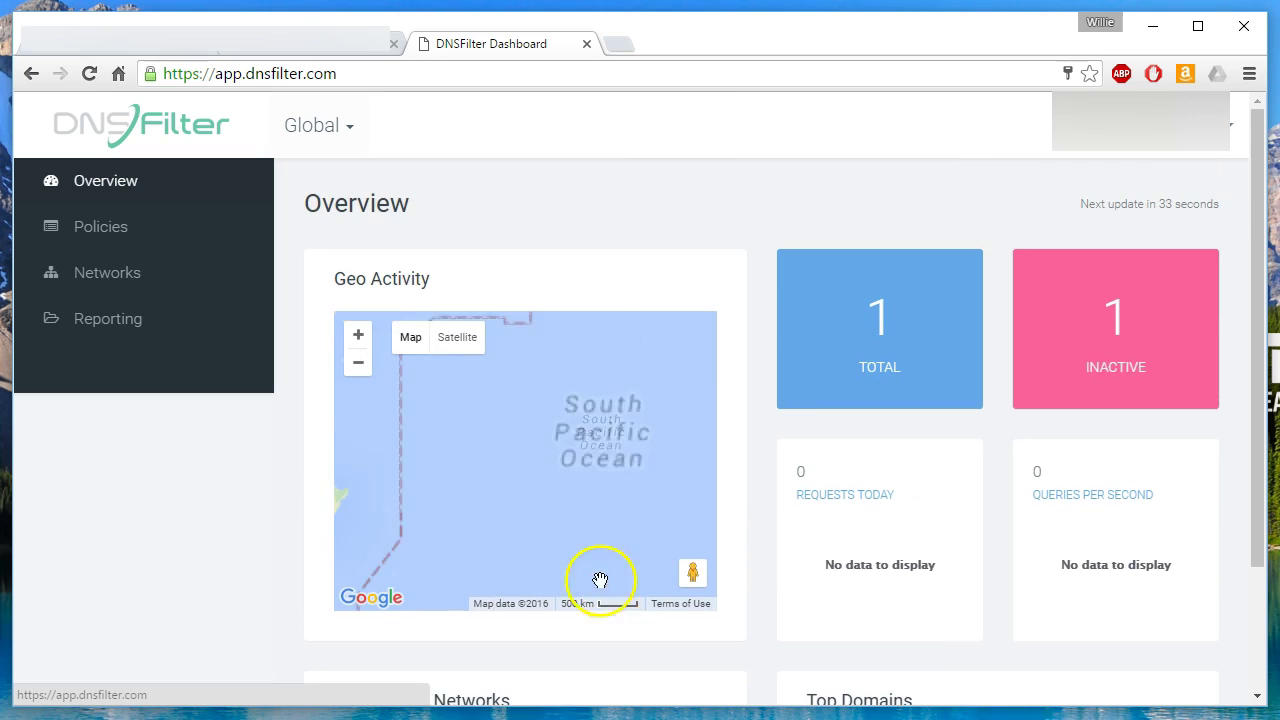
# Create a new filtering policy named 'Porn Filter' and save it.
pyautogui.click(113, 240)
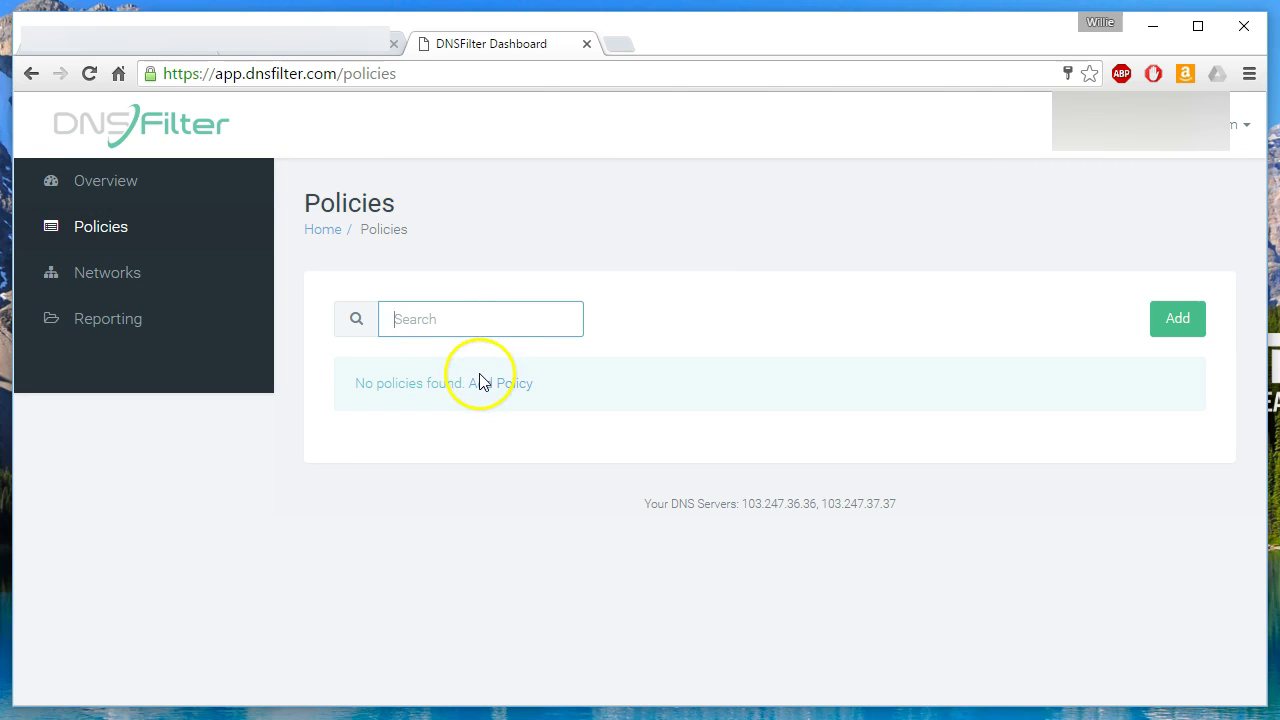
pyautogui.click(1198, 319)
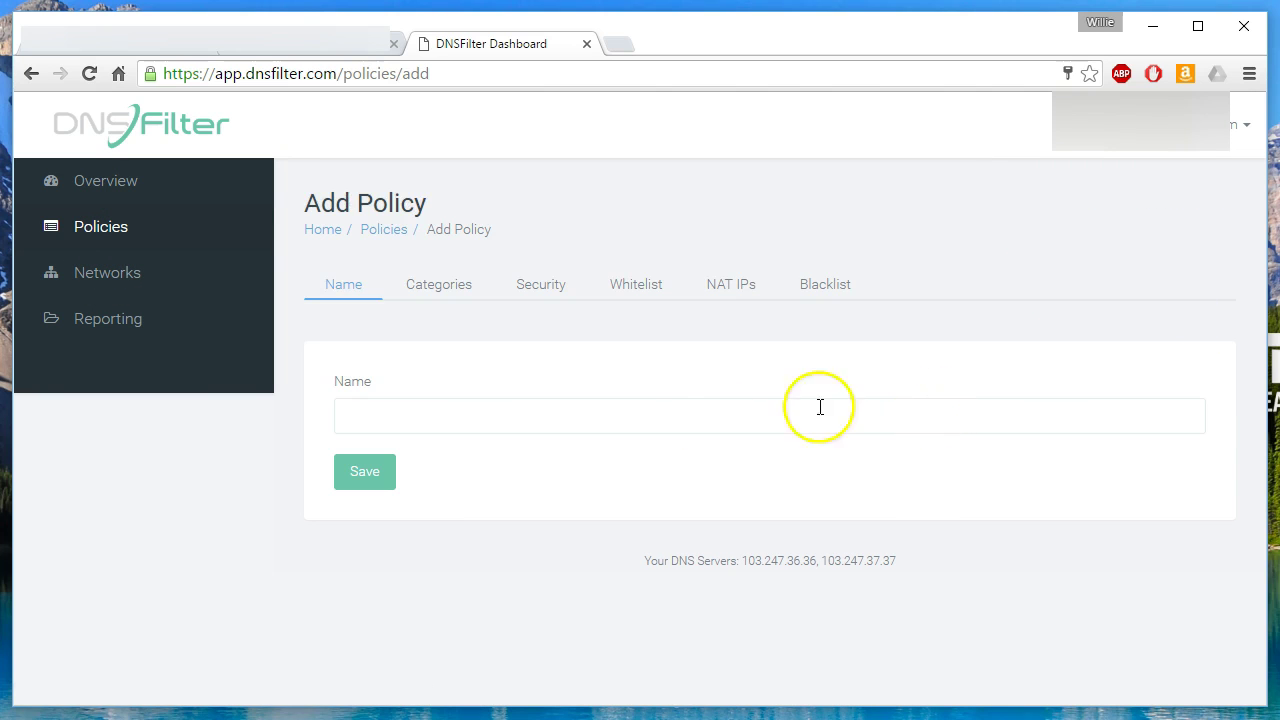
pyautogui.click(490, 416)
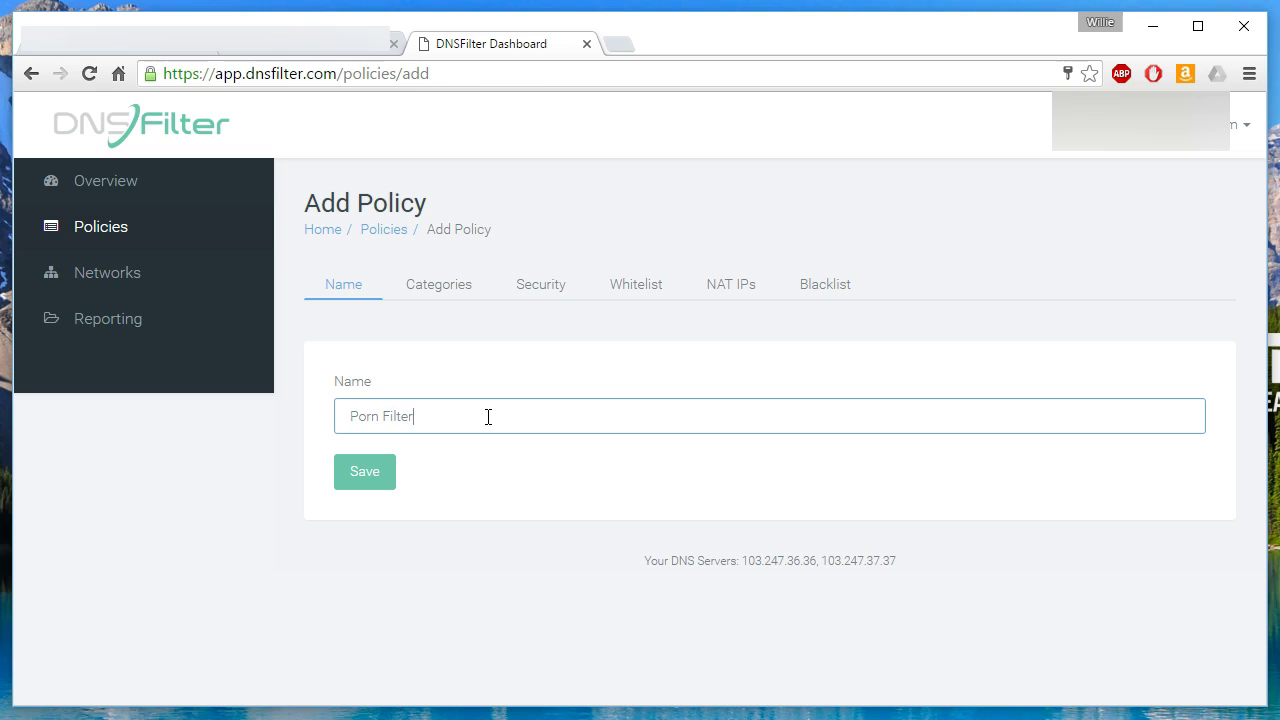
pyautogui.click(362, 471)
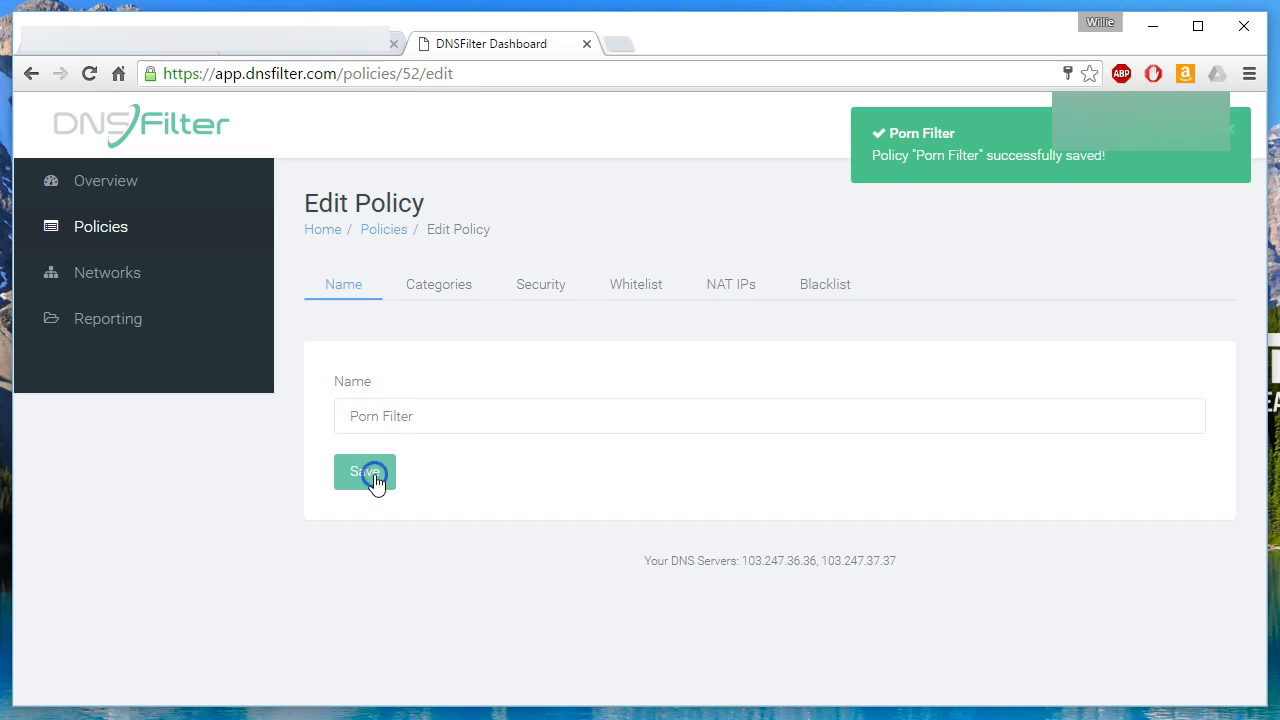
# In the policy's Categories list, block Proxy & Filters Avoidance.
pyautogui.click(433, 300)
pyautogui.scroll(-3, 479, 350)
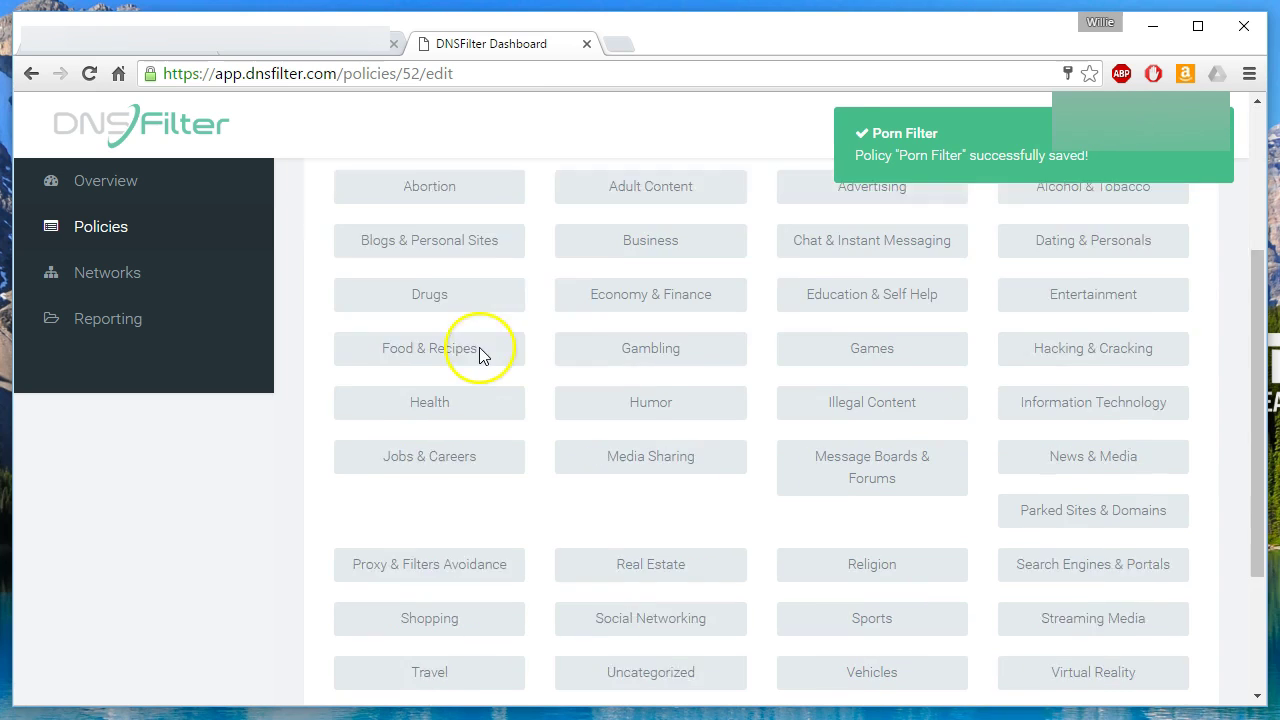
pyautogui.scroll(3, 479, 350)
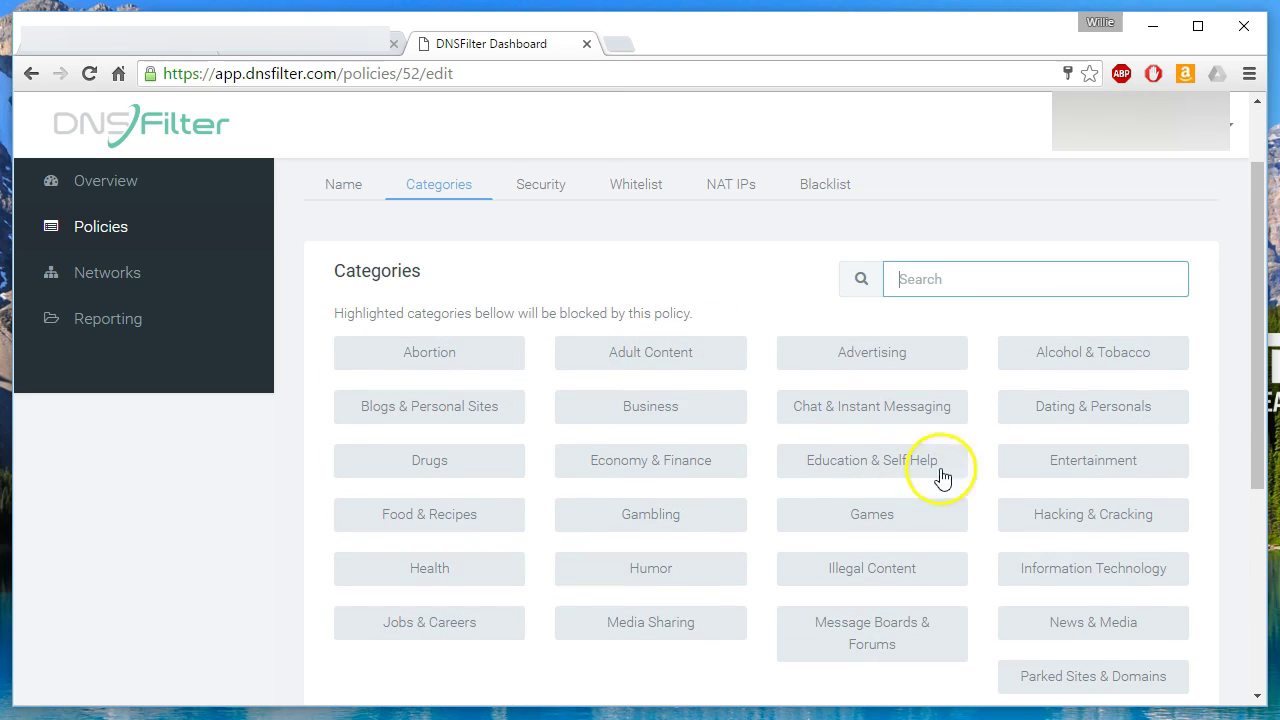
pyautogui.moveTo(1257, 220); pyautogui.dragTo(1259, 291)
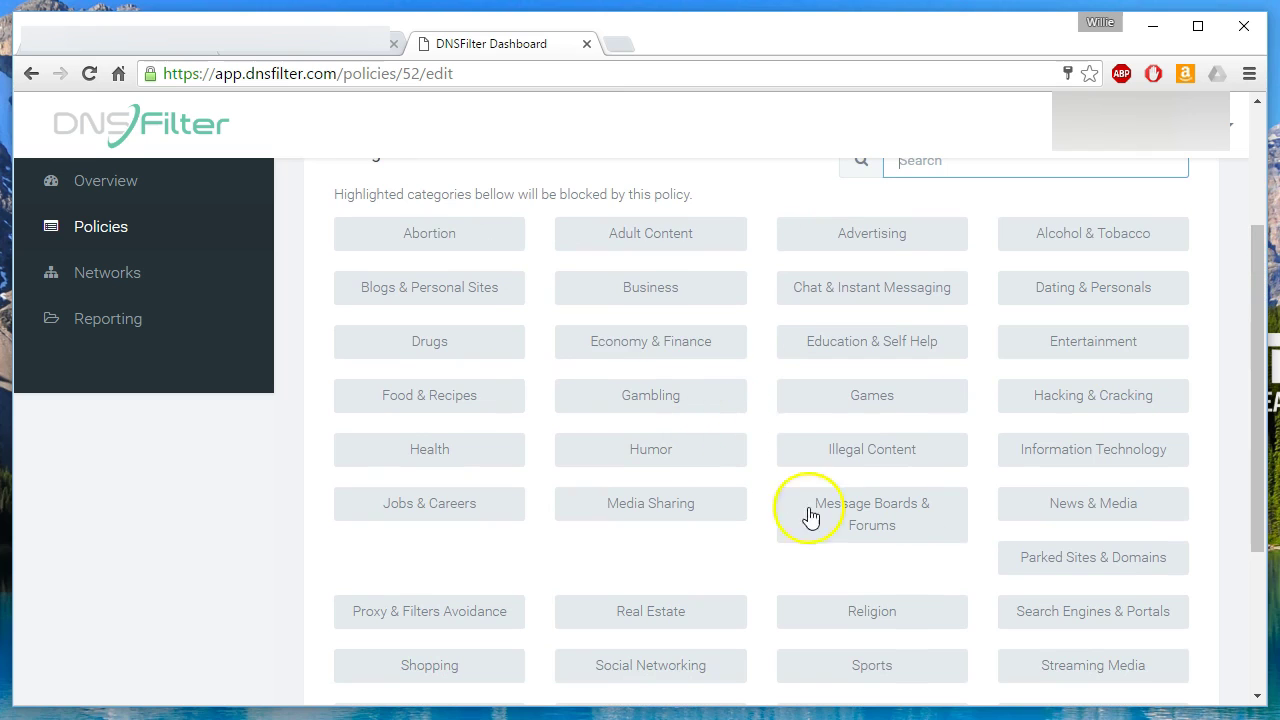
pyautogui.moveTo(855, 517)
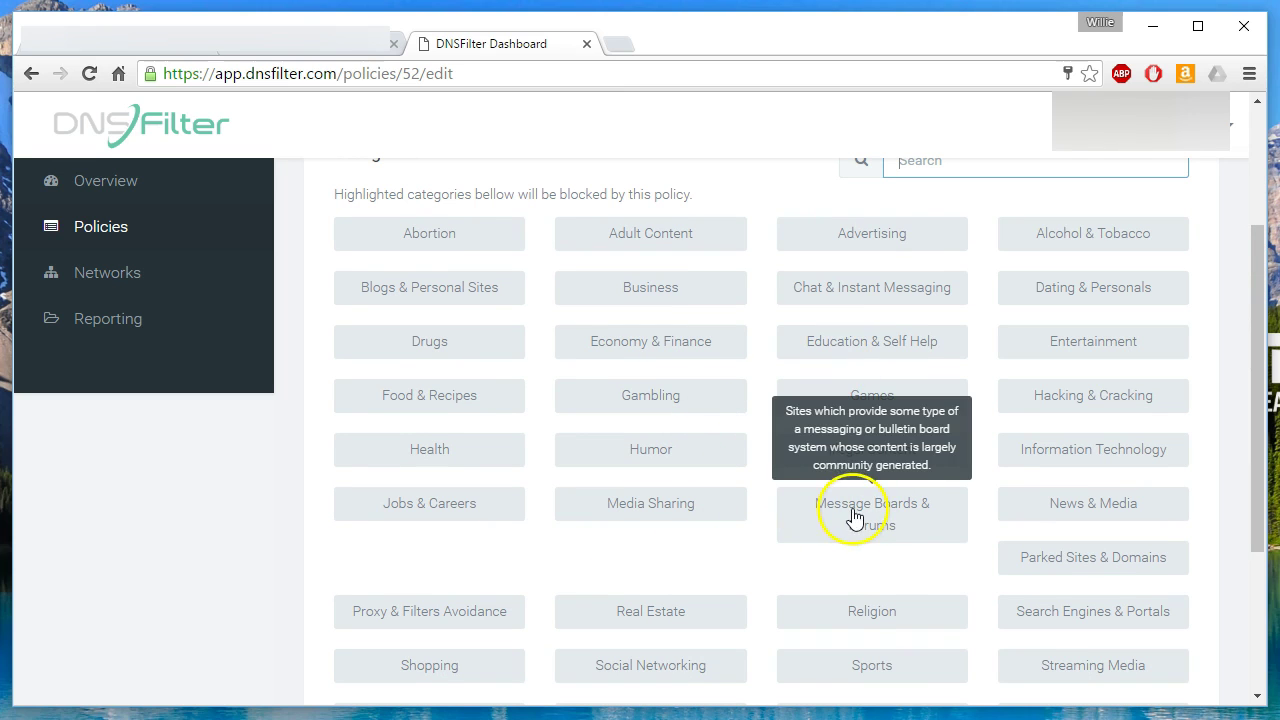
pyautogui.moveTo(424, 512)
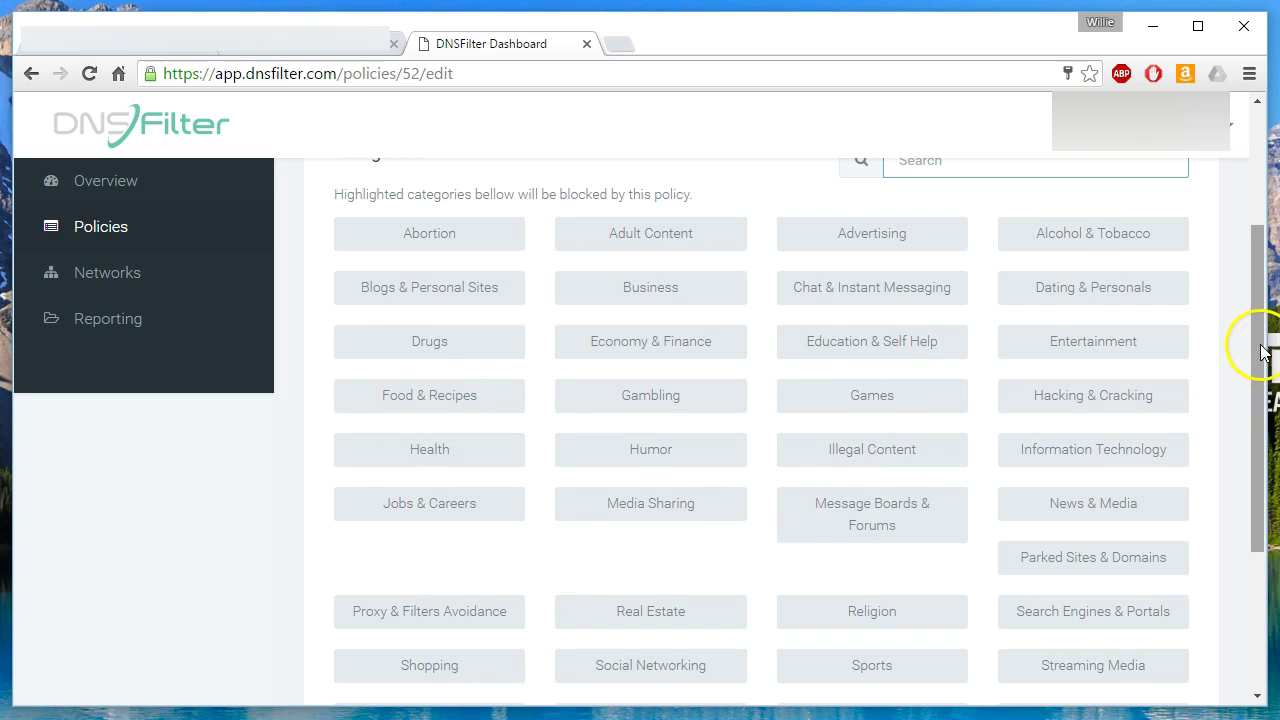
pyautogui.moveTo(1264, 345); pyautogui.dragTo(1262, 386)
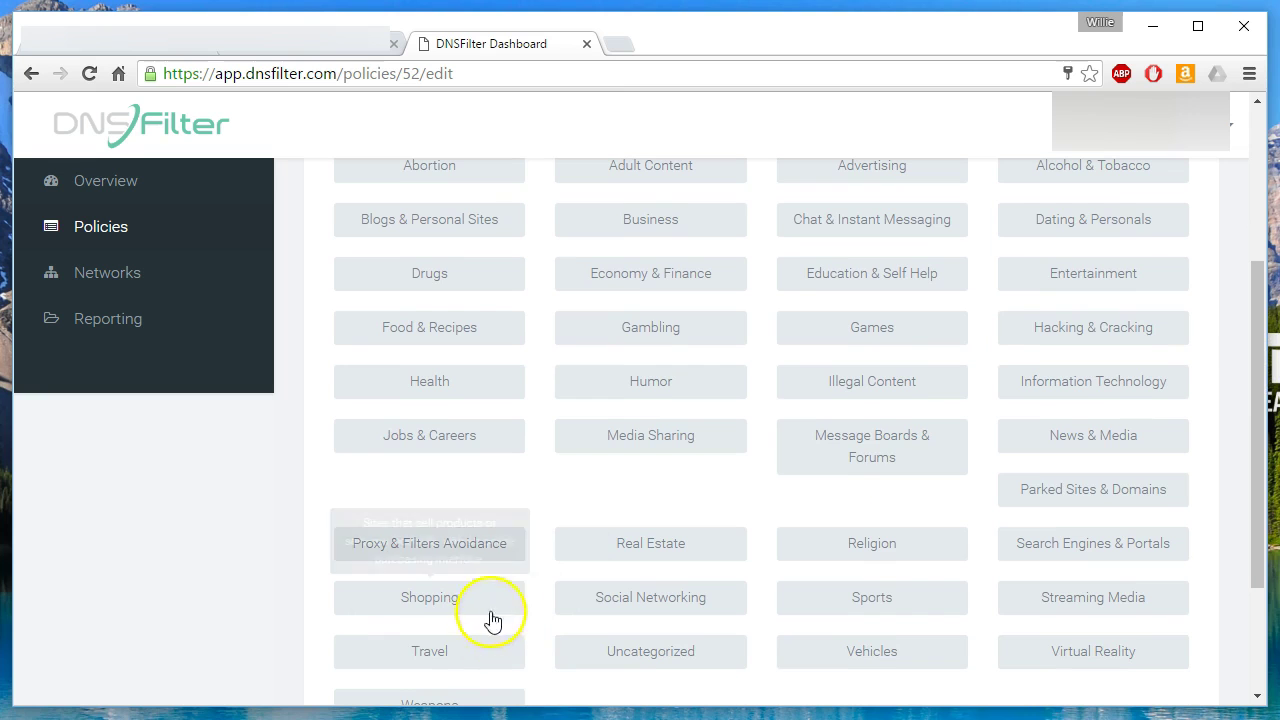
pyautogui.click(418, 552)
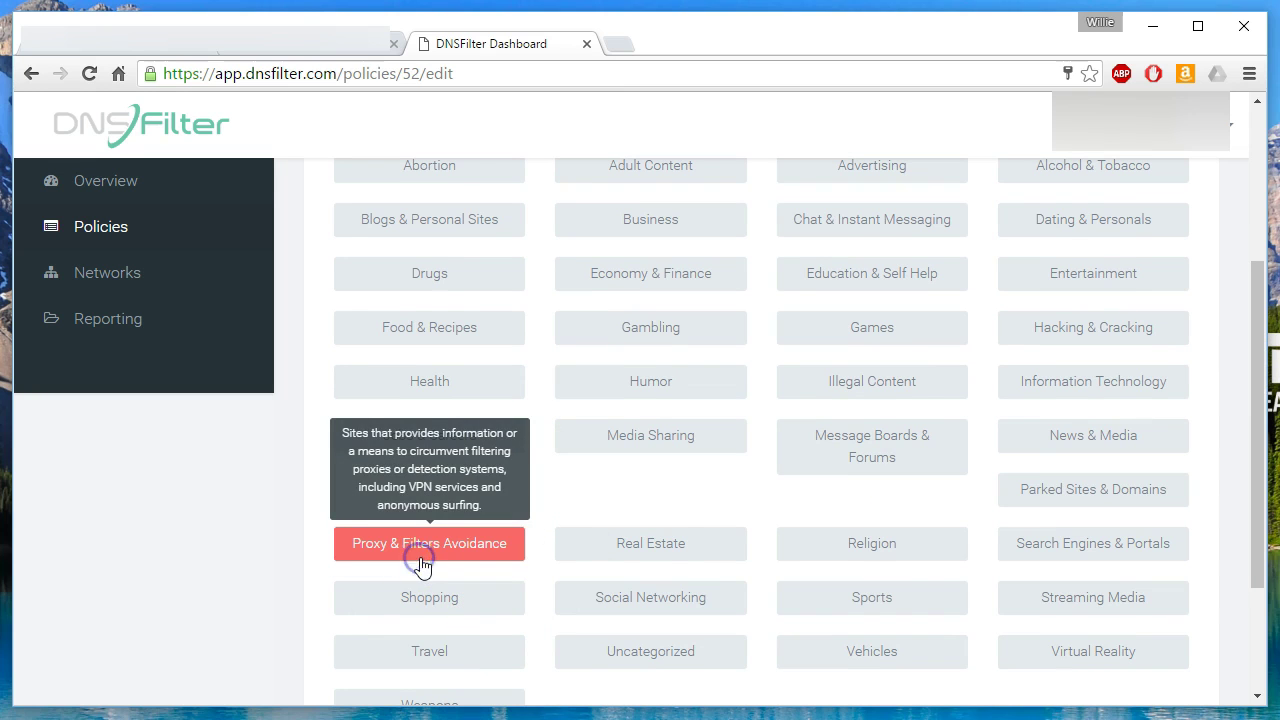
# Also block Adult Content and save the category changes.
pyautogui.moveTo(1088, 491)
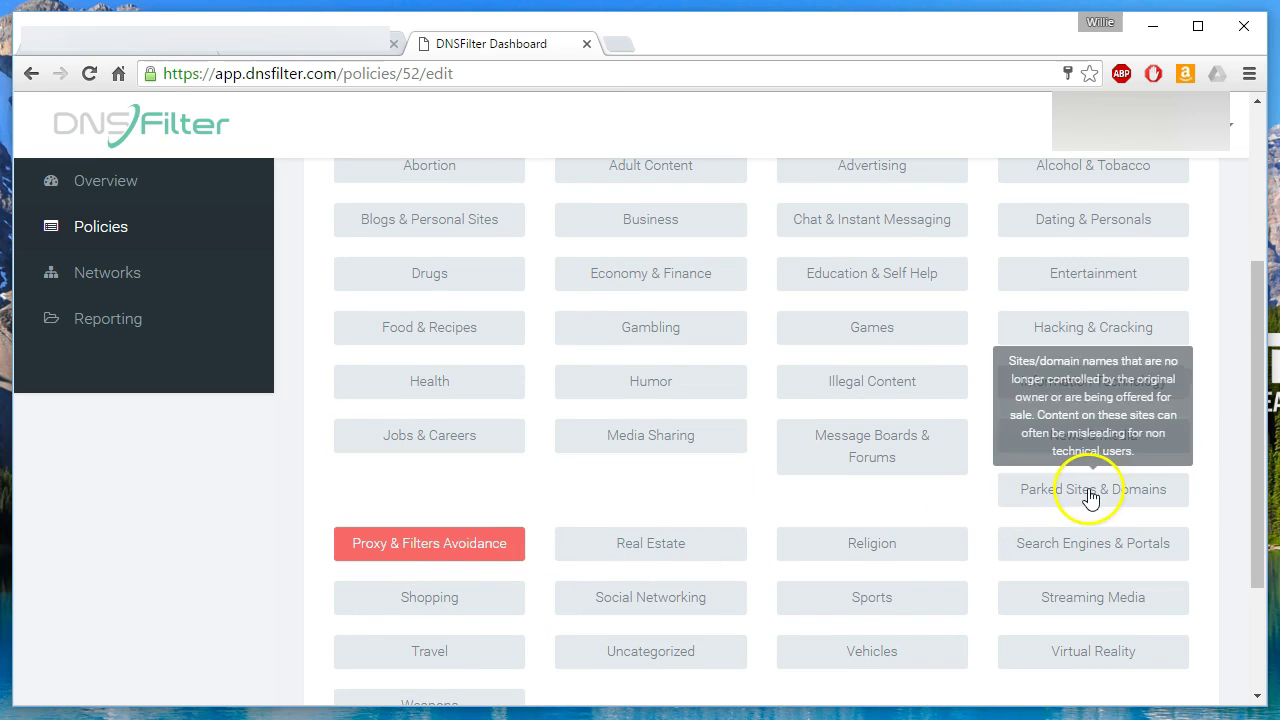
pyautogui.moveTo(1254, 405); pyautogui.dragTo(1257, 374)
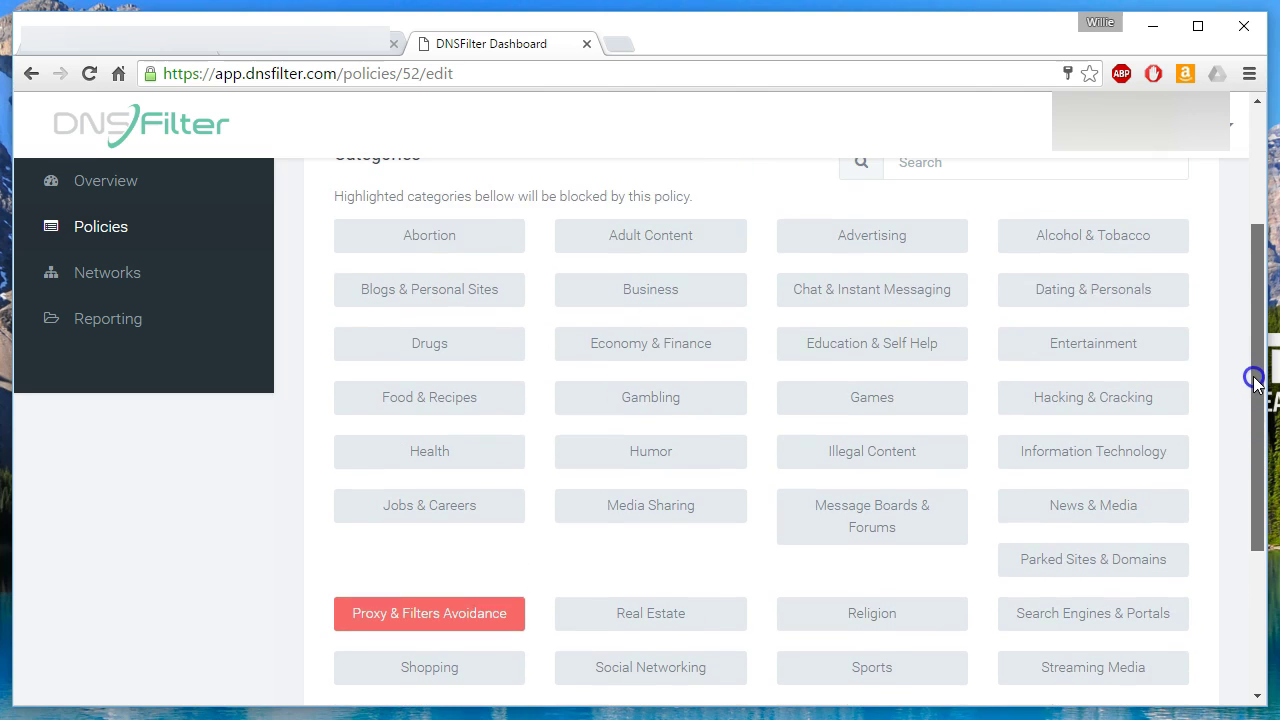
pyautogui.click(624, 233)
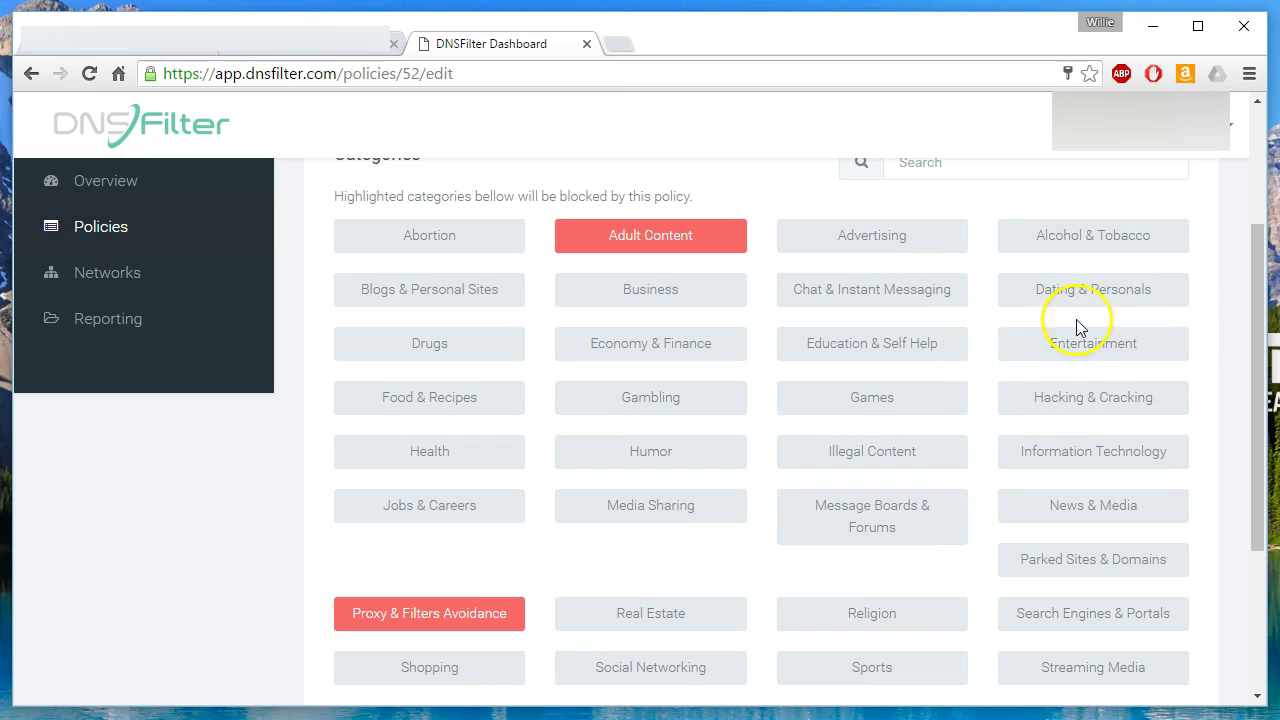
pyautogui.moveTo(1250, 249); pyautogui.dragTo(1262, 235)
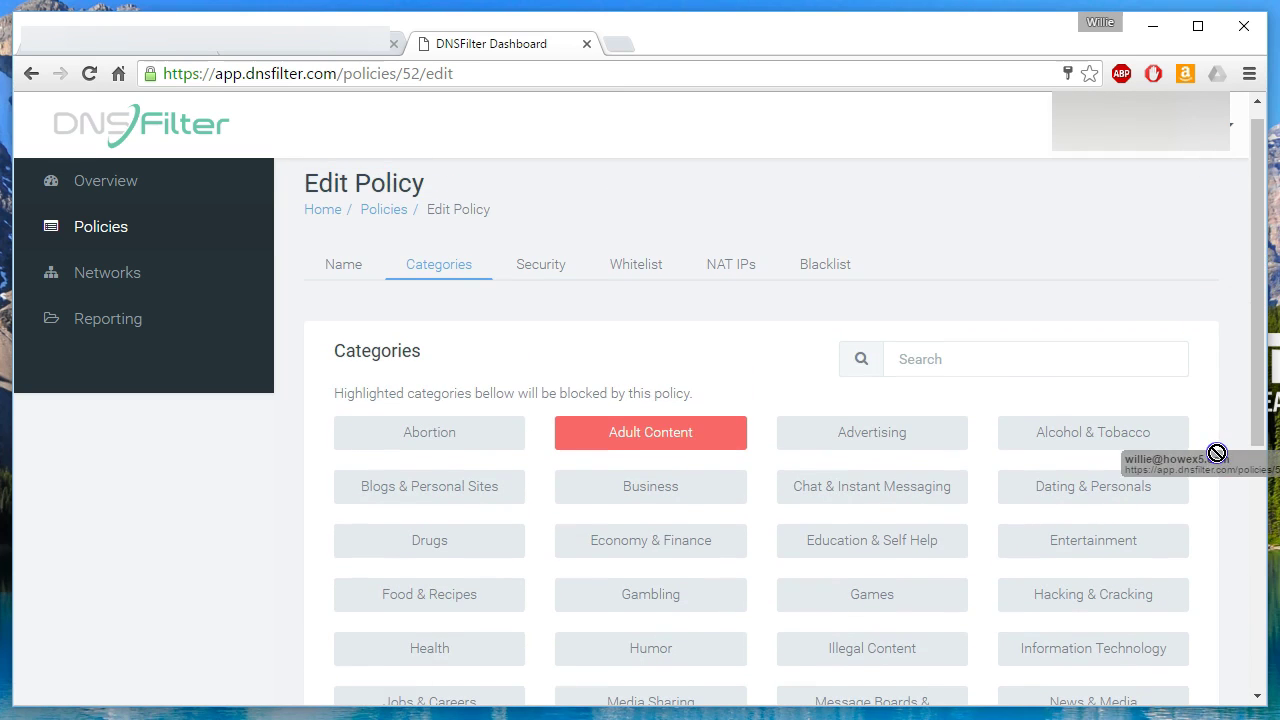
pyautogui.moveTo(1249, 166); pyautogui.dragTo(1249, 391)
pyautogui.click(376, 620)
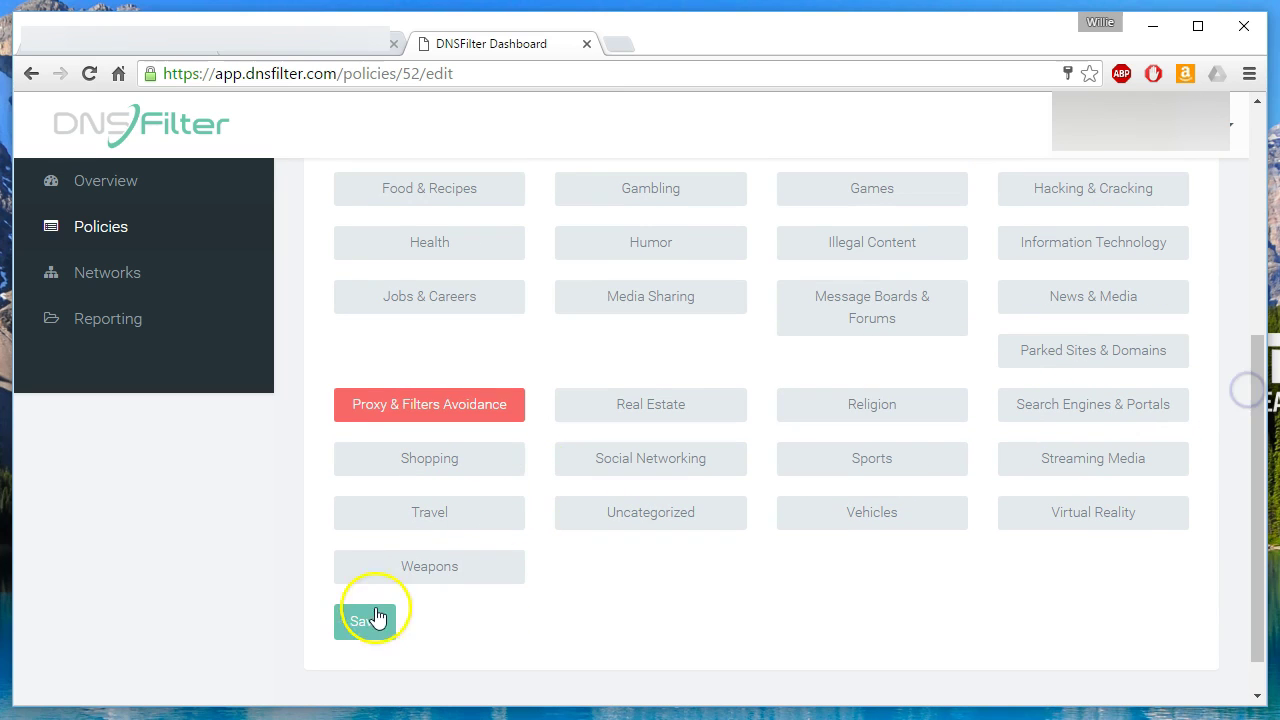
pyautogui.scroll(5, 620, 540)
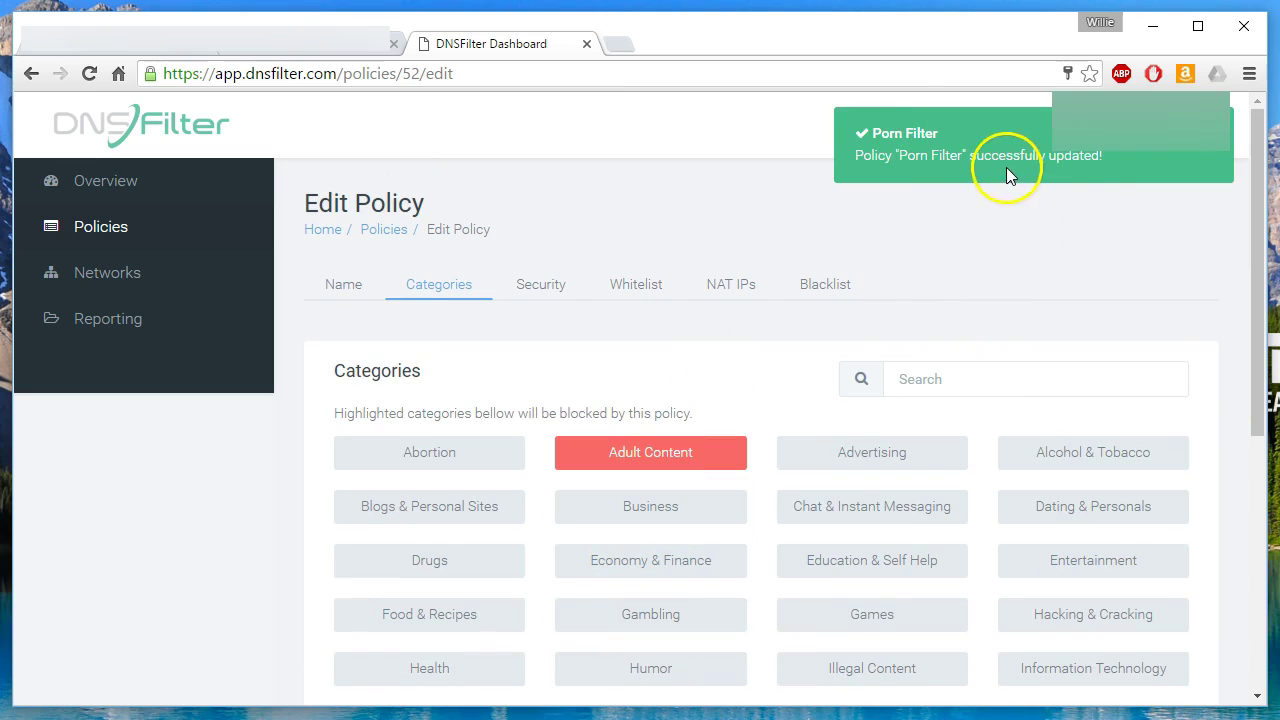
# Under Security, block Malware, Phishing, Proxy, Spyware, Translation Sites and Virus Infected, then save.
pyautogui.click(536, 288)
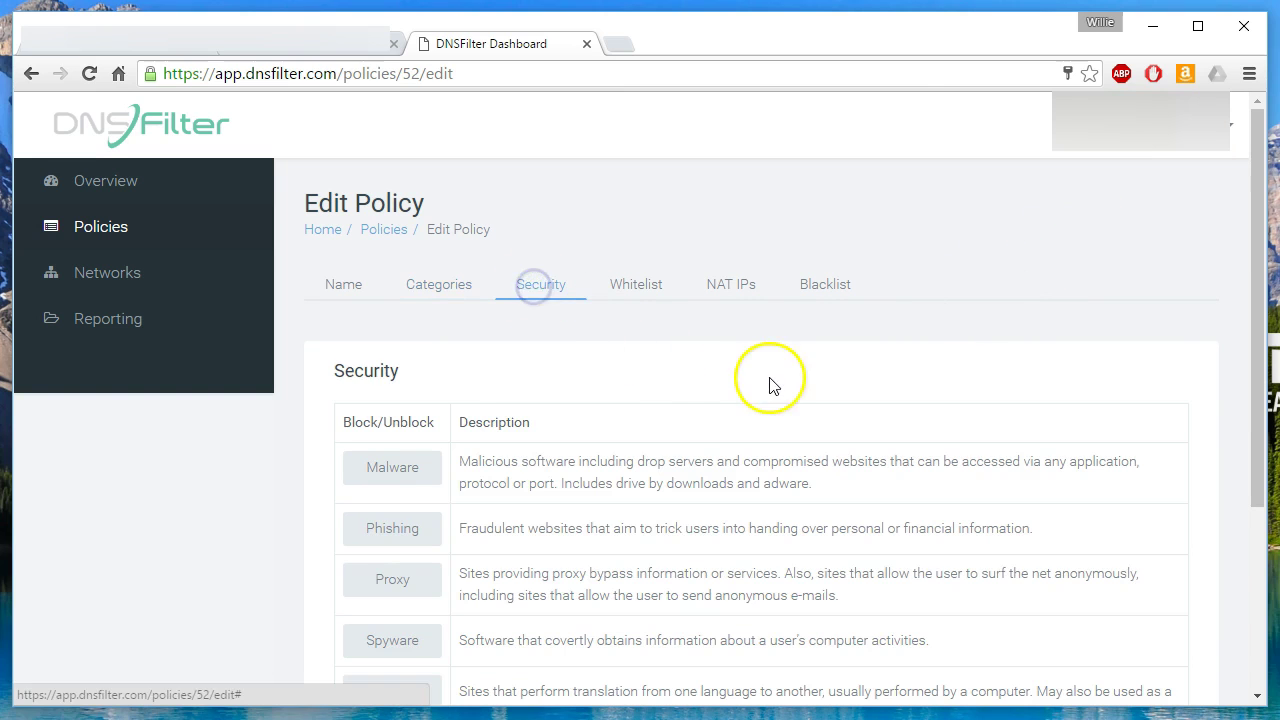
pyautogui.scroll(-2, 616, 552)
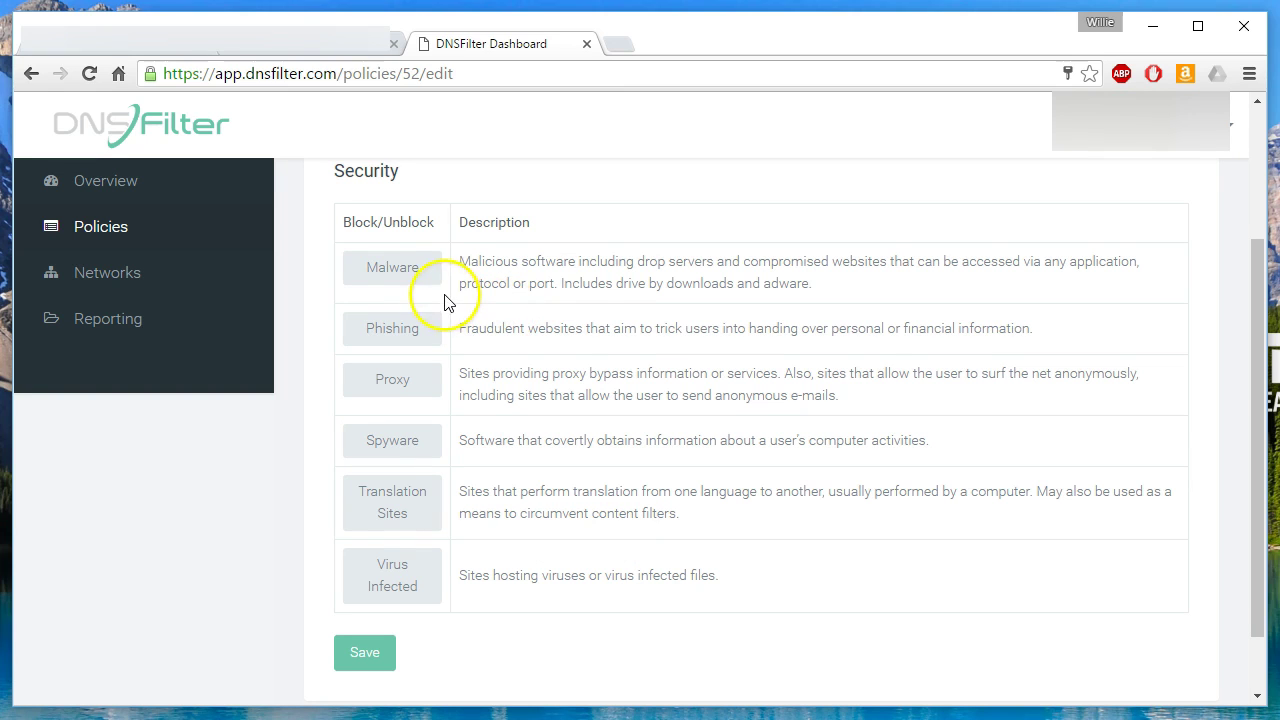
pyautogui.click(392, 268)
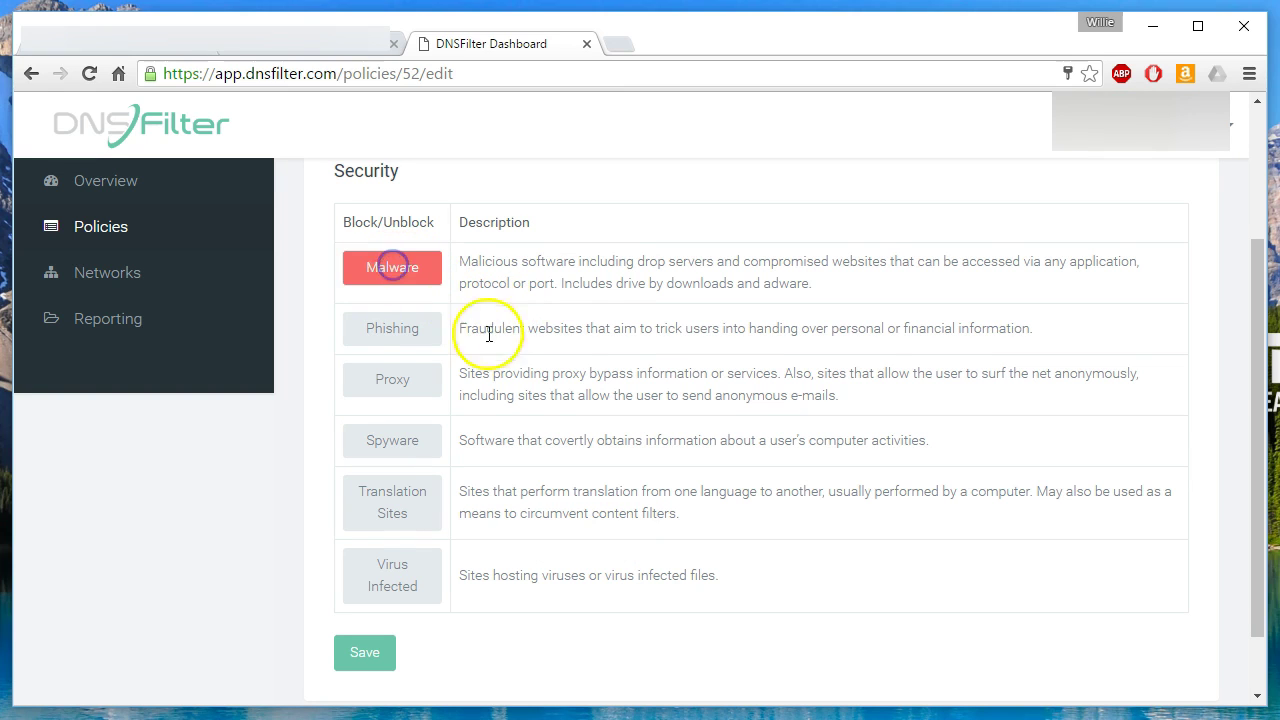
pyautogui.click(392, 330)
pyautogui.click(400, 384)
pyautogui.click(395, 440)
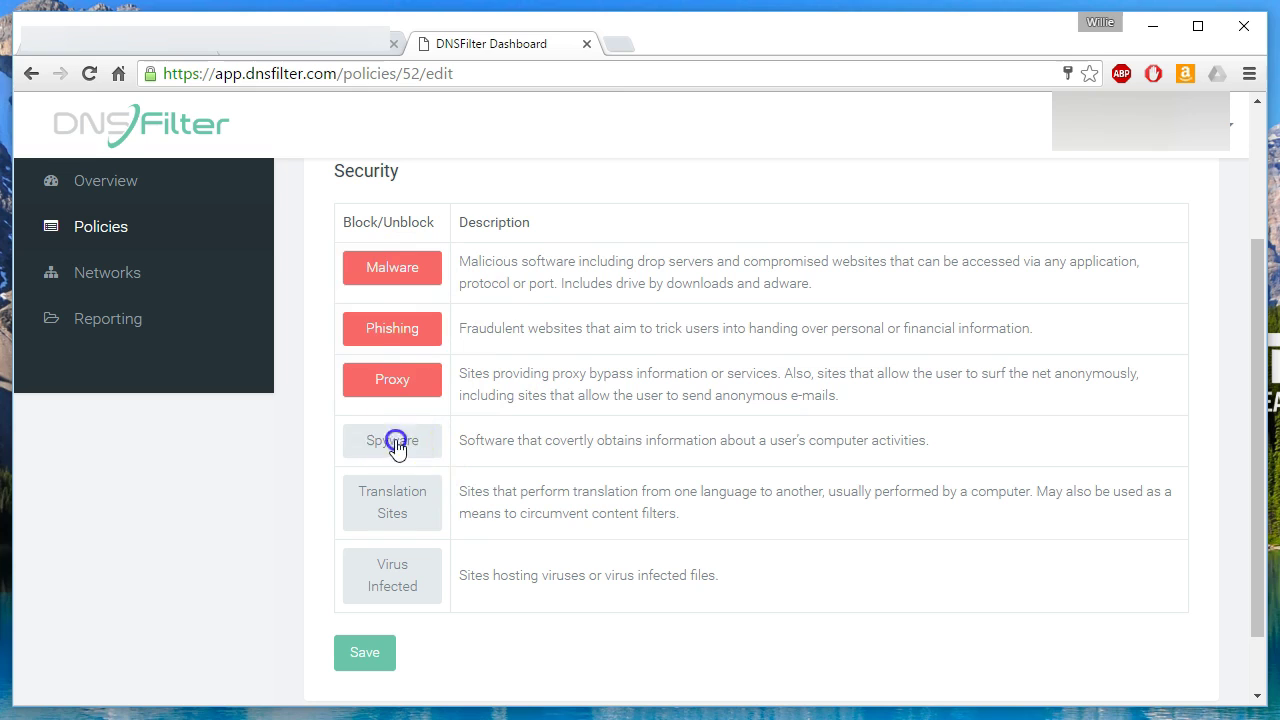
pyautogui.click(407, 512)
pyautogui.click(412, 578)
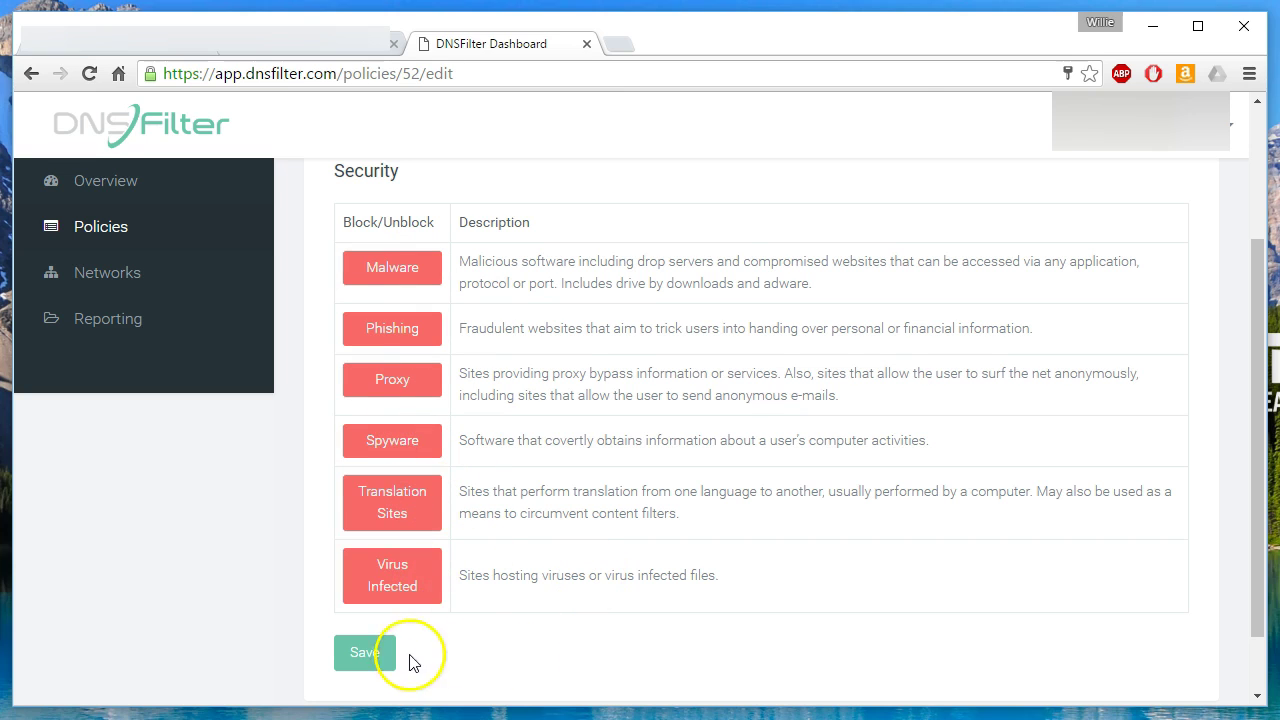
pyautogui.click(381, 652)
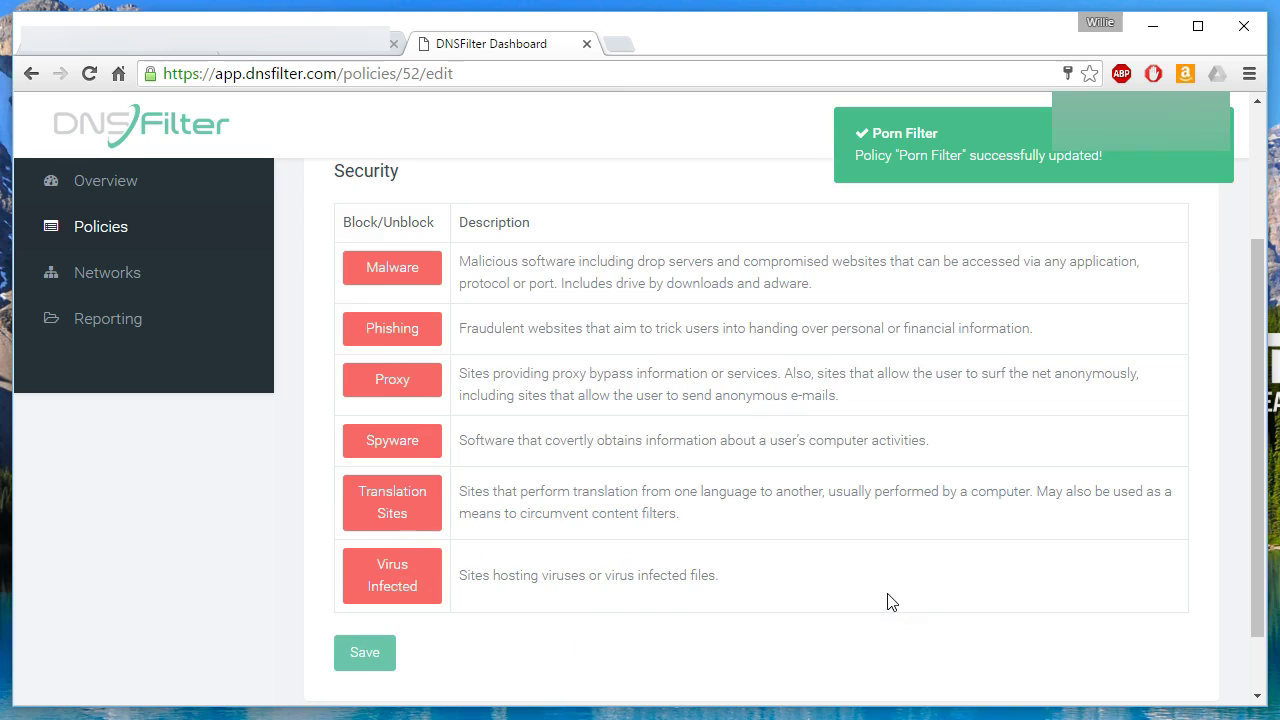
pyautogui.scroll(2, 891, 601)
# Add roblox.com to the policy's whitelist and save, then view the NAT IPs settings.
pyautogui.click(641, 293)
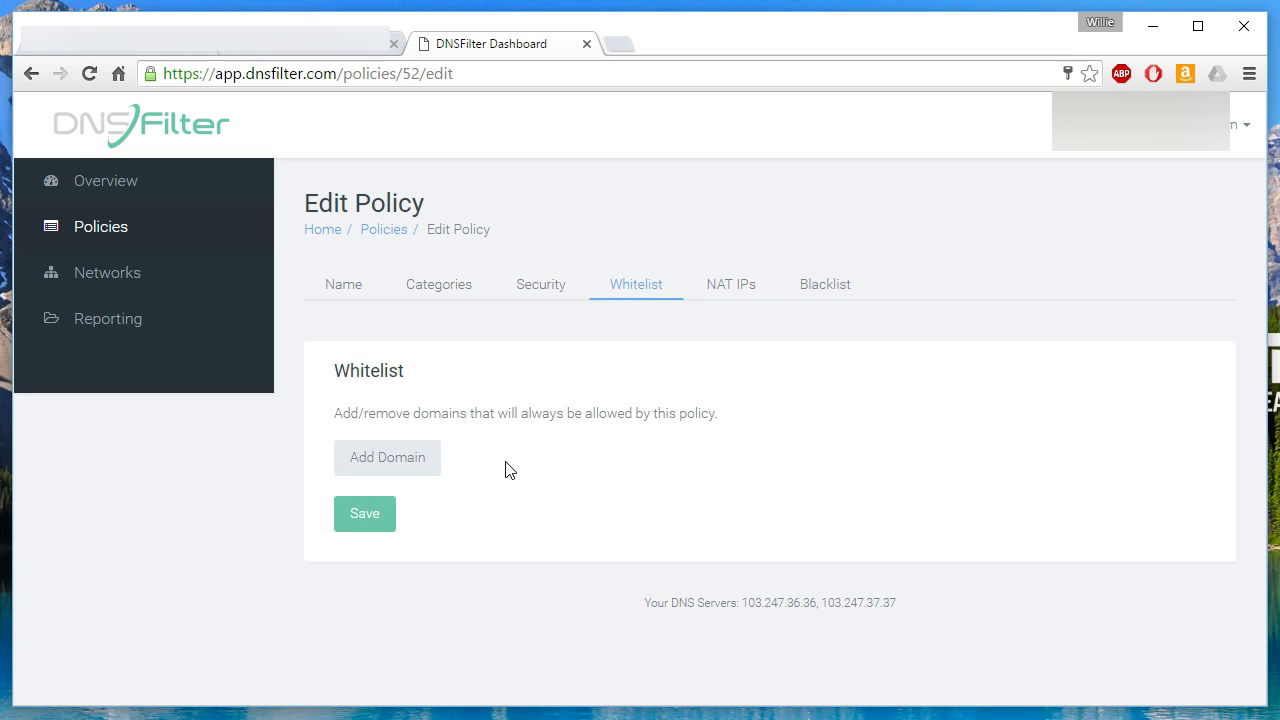
pyautogui.click(409, 467)
pyautogui.click(476, 516)
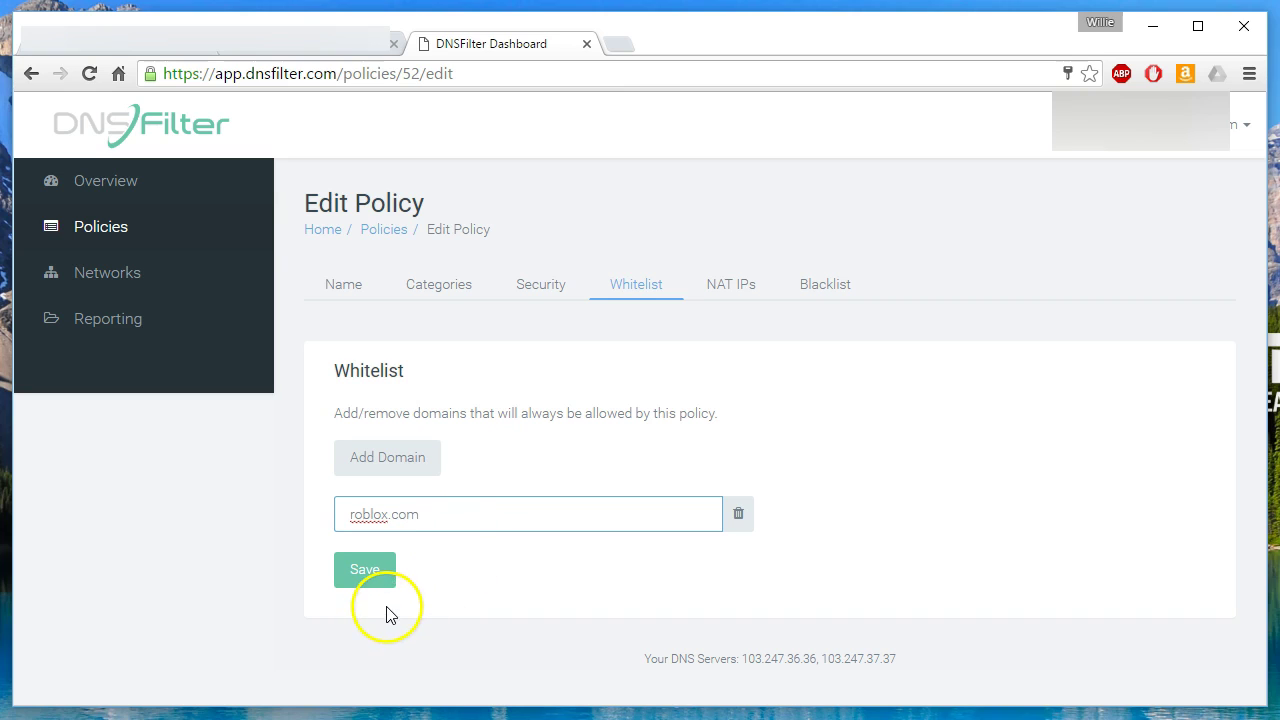
pyautogui.click(385, 580)
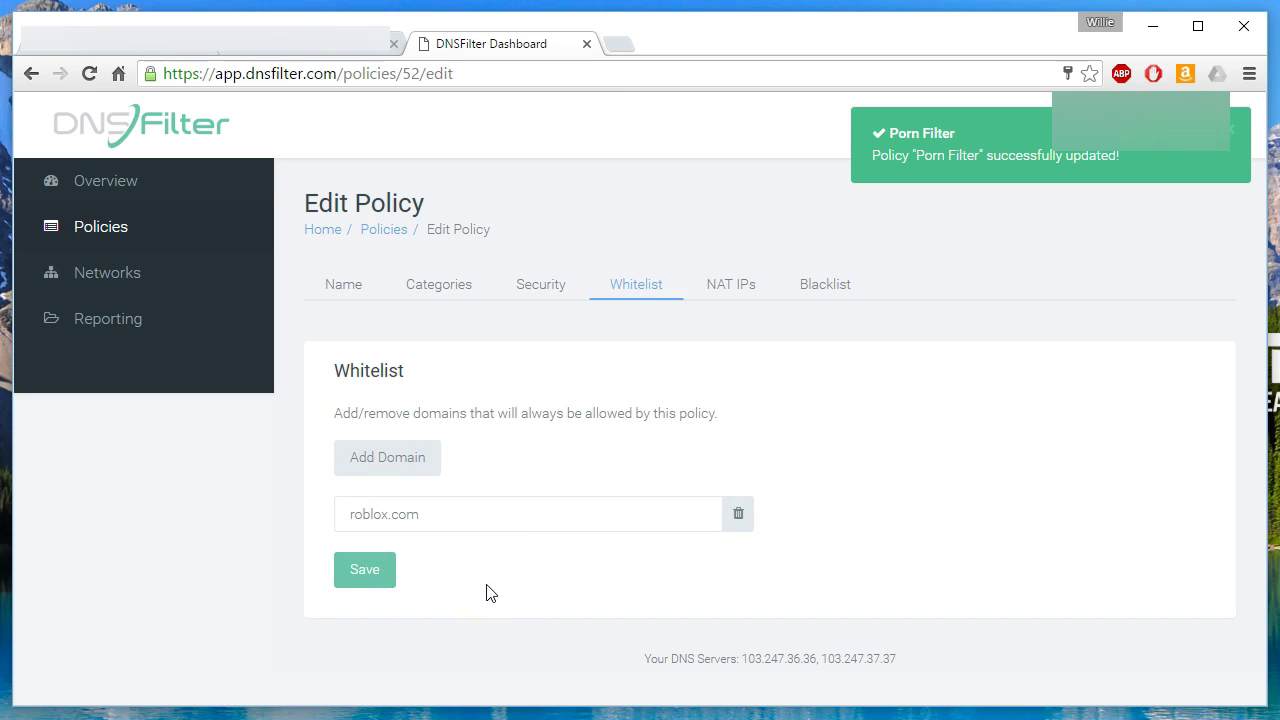
pyautogui.click(491, 549)
pyautogui.click(717, 287)
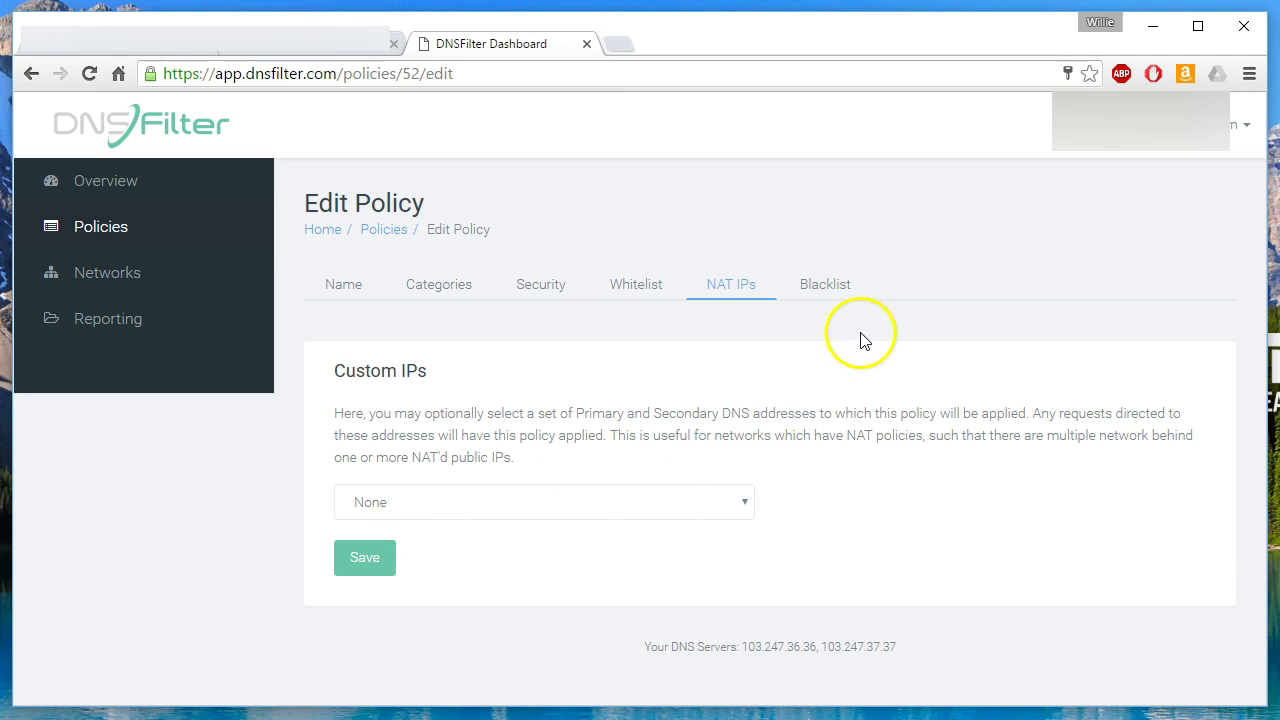
pyautogui.click(826, 284)
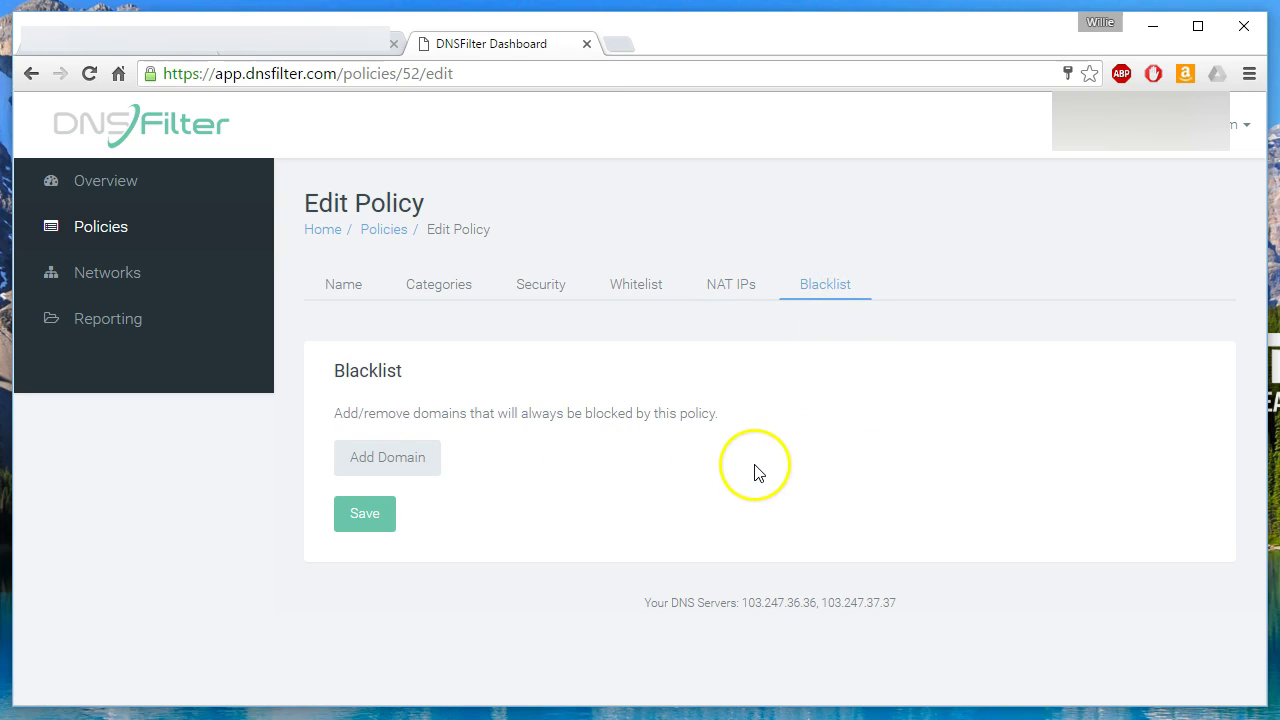
pyautogui.click(418, 470)
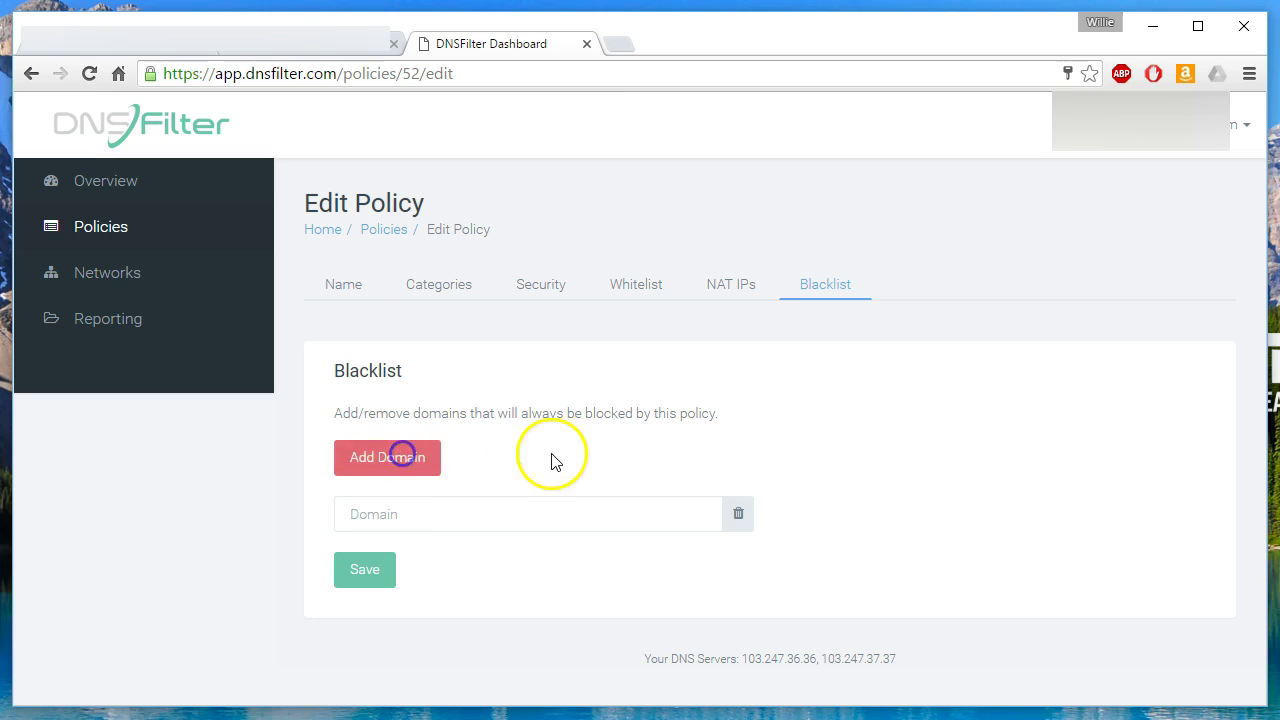
pyautogui.click(464, 520)
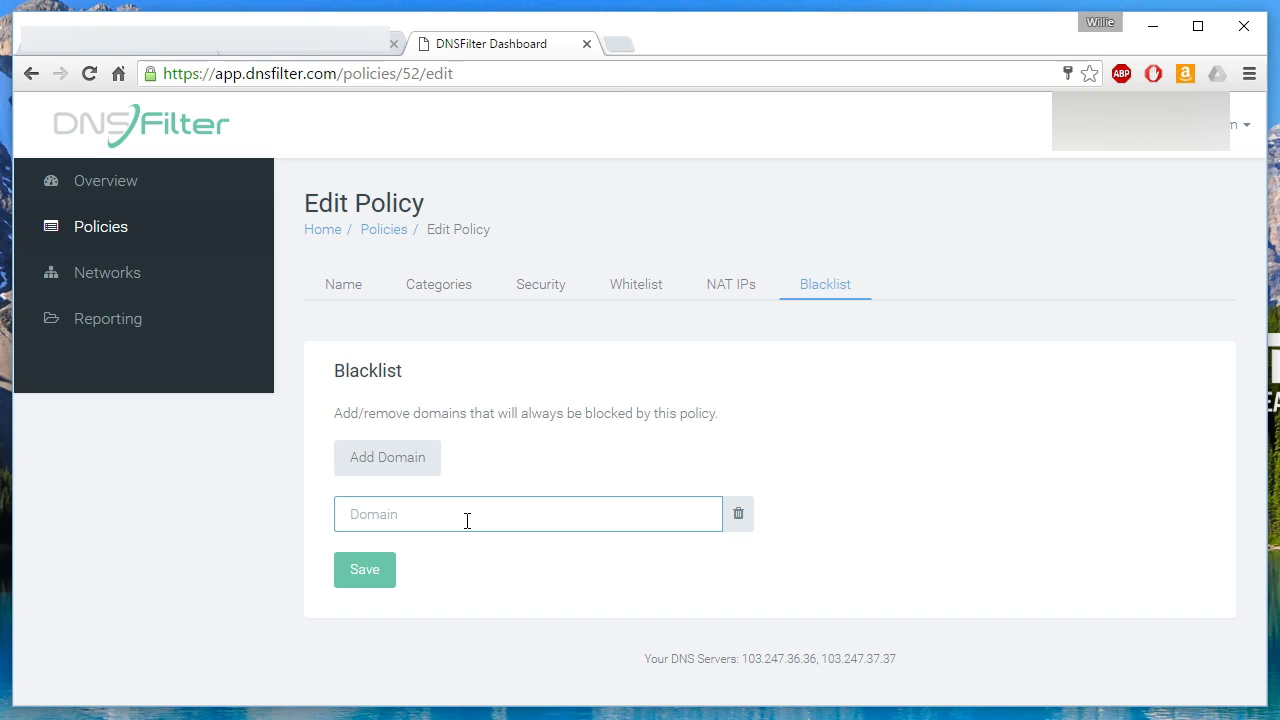
pyautogui.write('www.playboy.com')
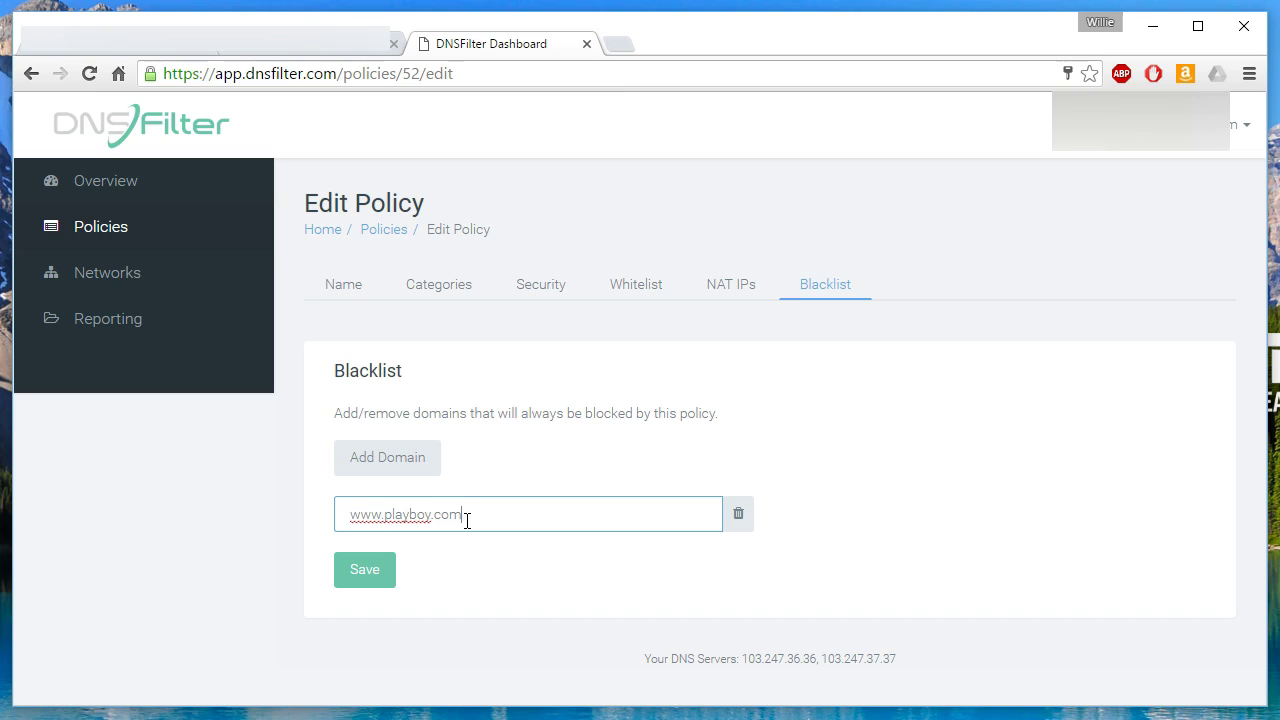
pyautogui.click(352, 578)
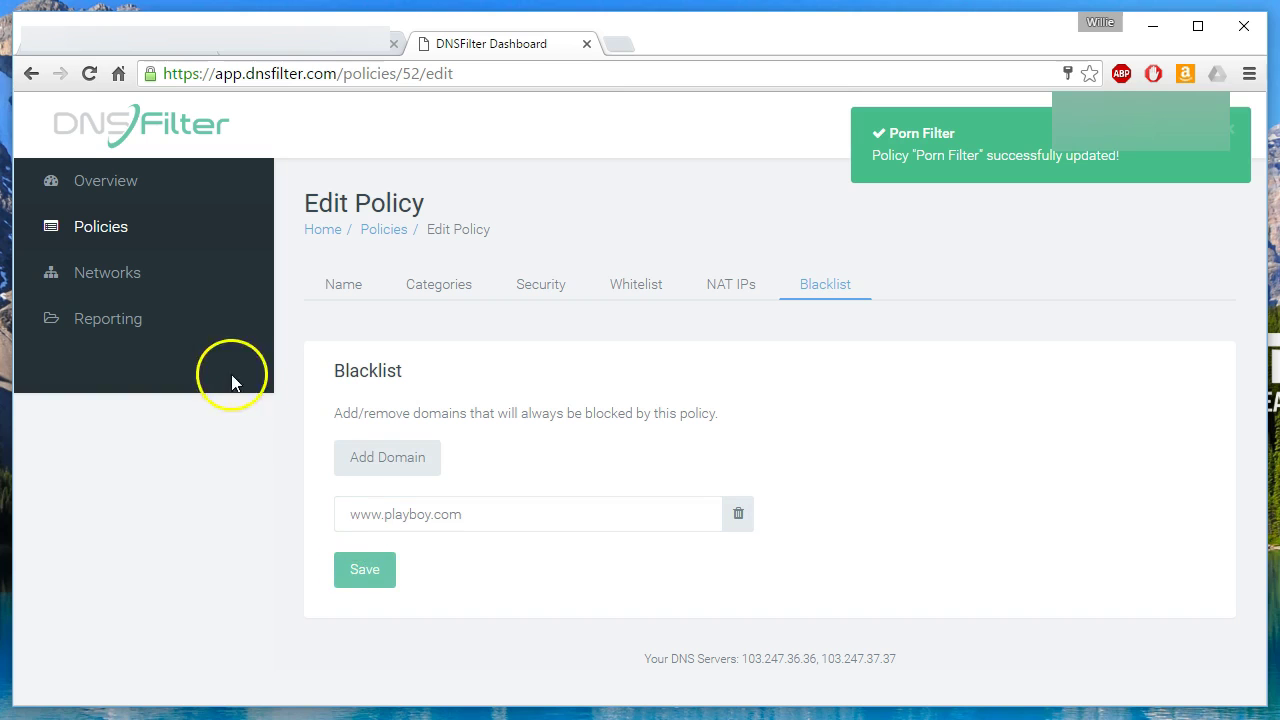
# Assign the Porn Filter policy to My First Network, then go to Reporting.
pyautogui.click(130, 278)
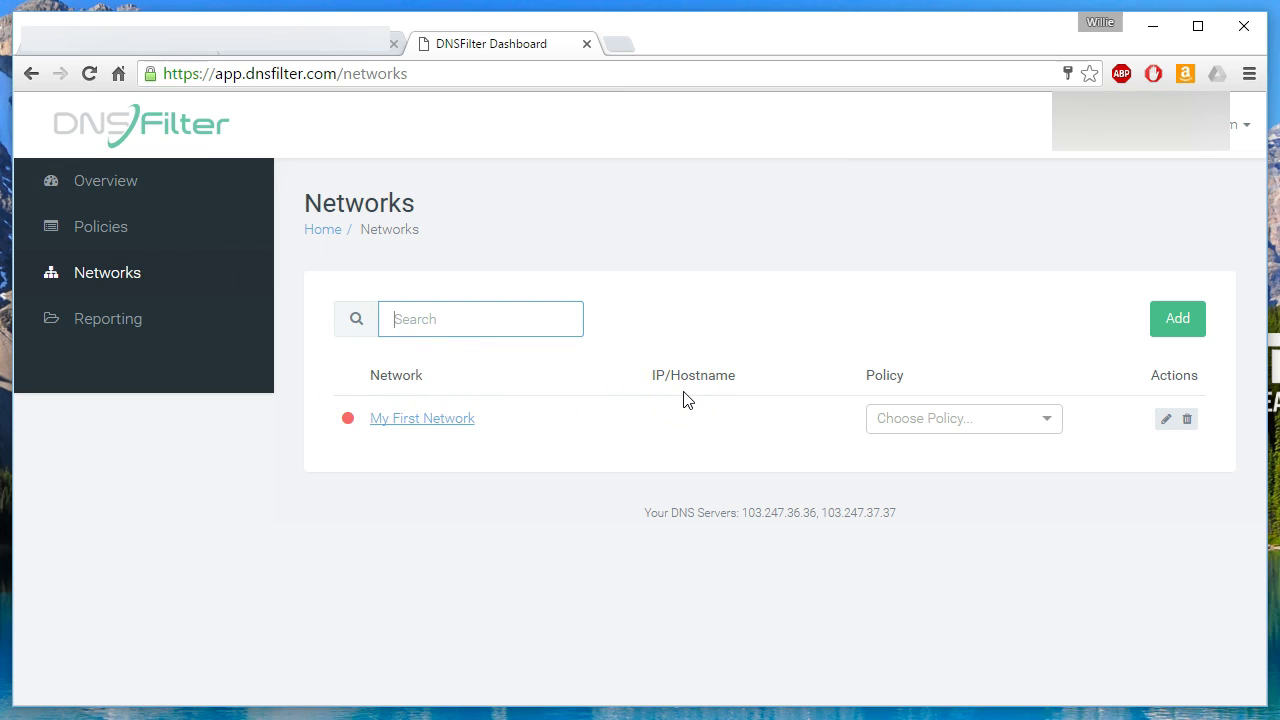
pyautogui.click(911, 418)
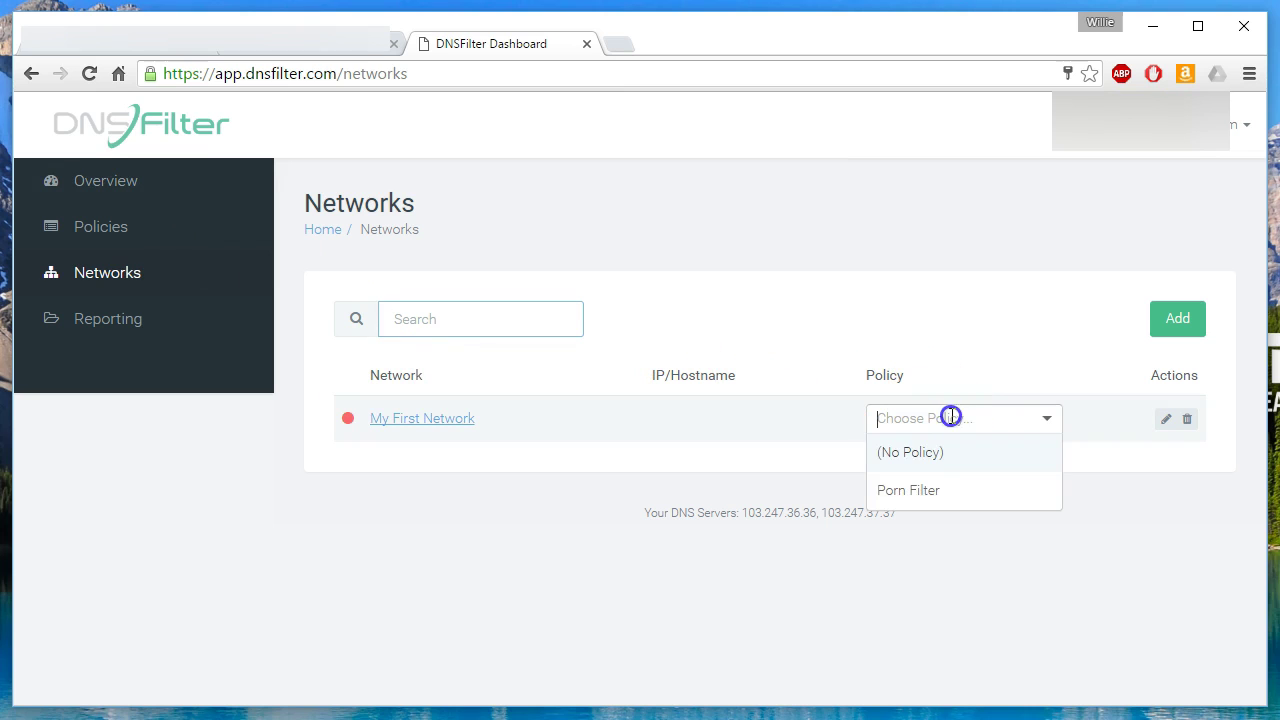
pyautogui.click(928, 489)
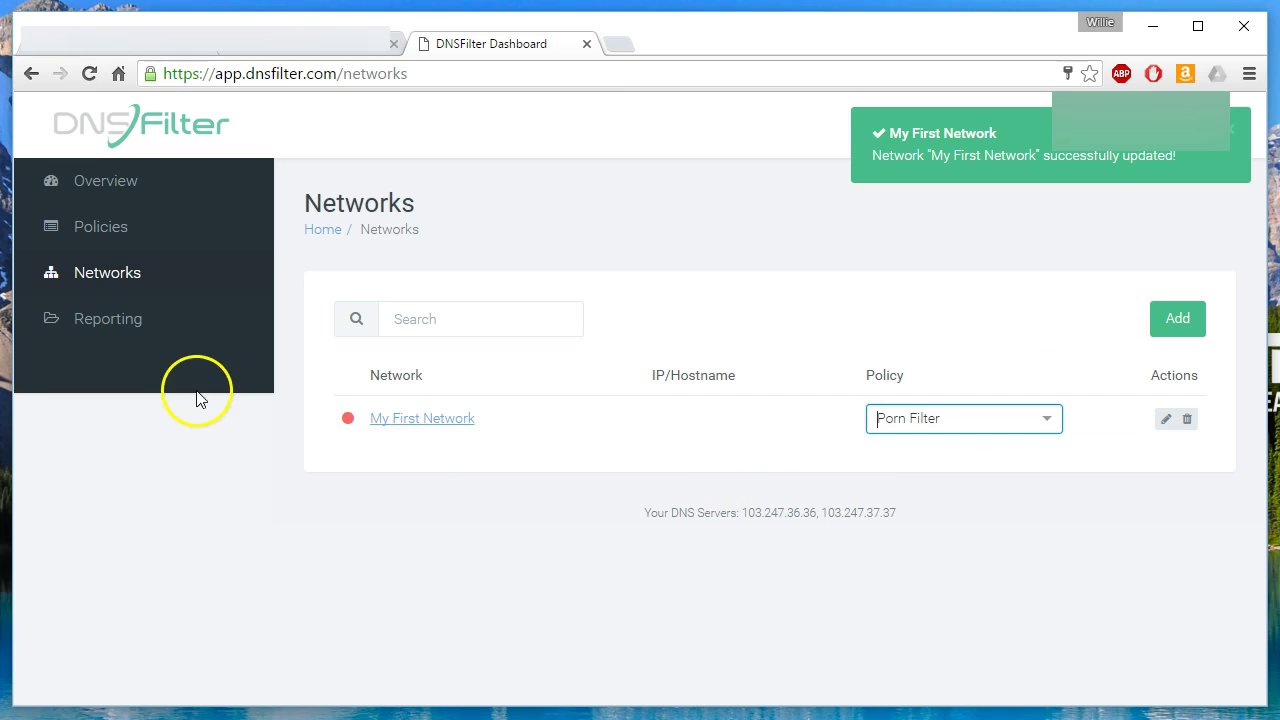
pyautogui.click(312, 538)
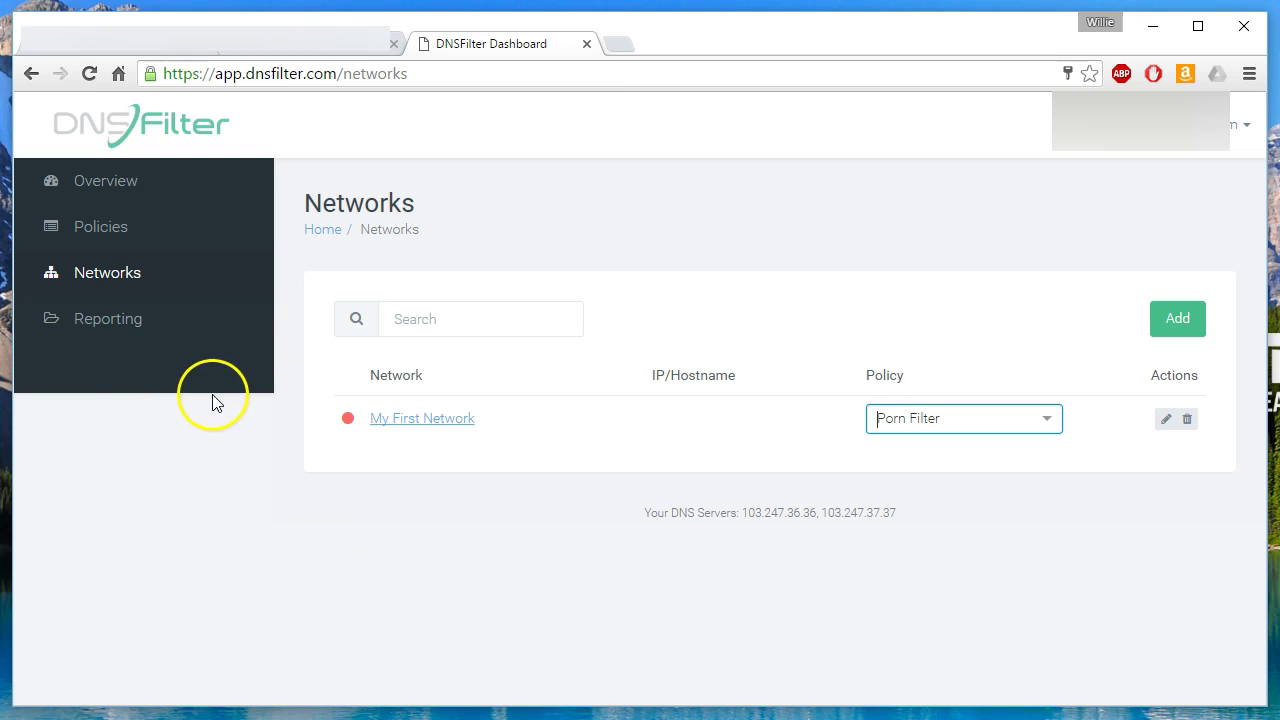
pyautogui.click(122, 328)
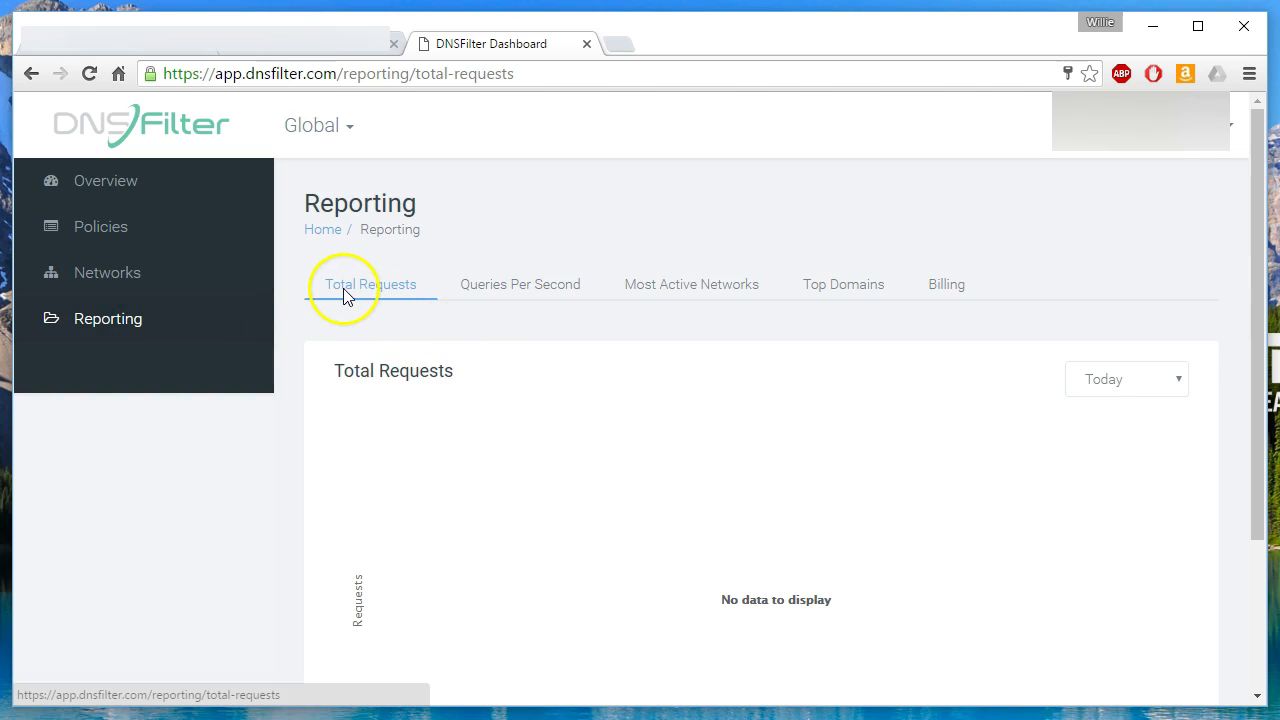
# Browse the Queries per Second, Active Networks, Top Domains and Billing reports, then log out.
pyautogui.click(536, 291)
pyautogui.click(700, 292)
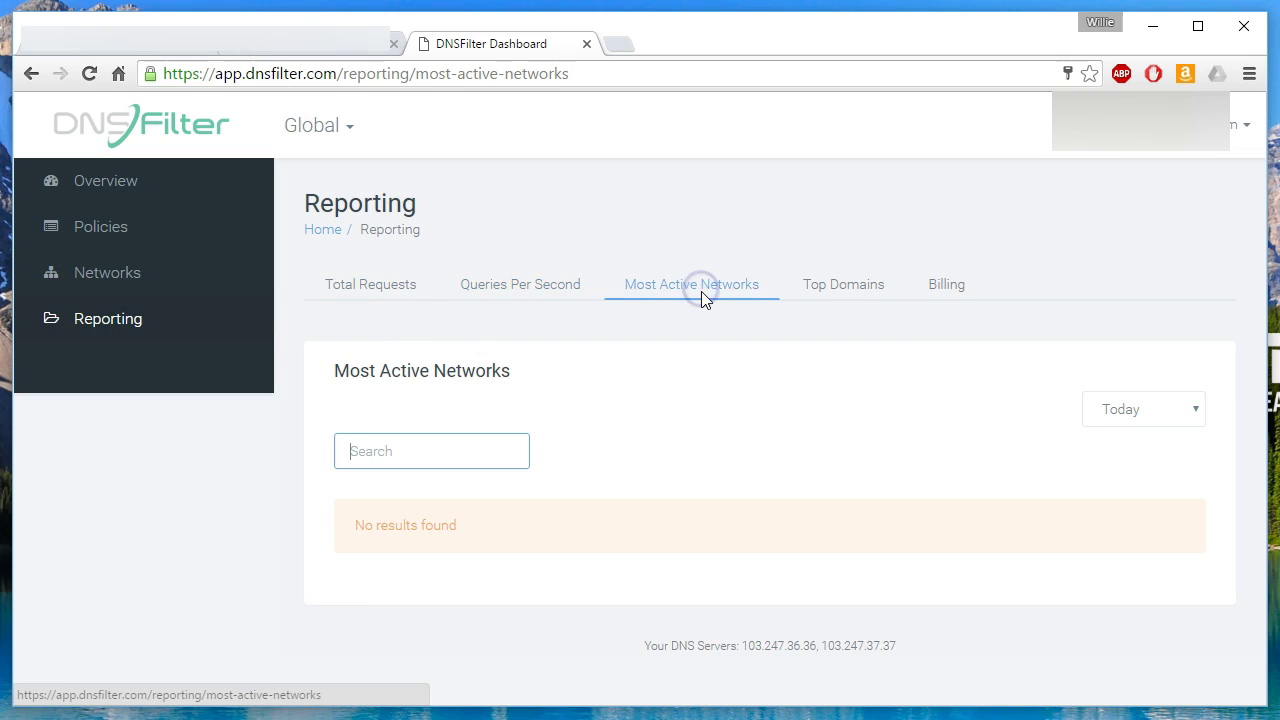
pyautogui.click(841, 292)
pyautogui.click(946, 288)
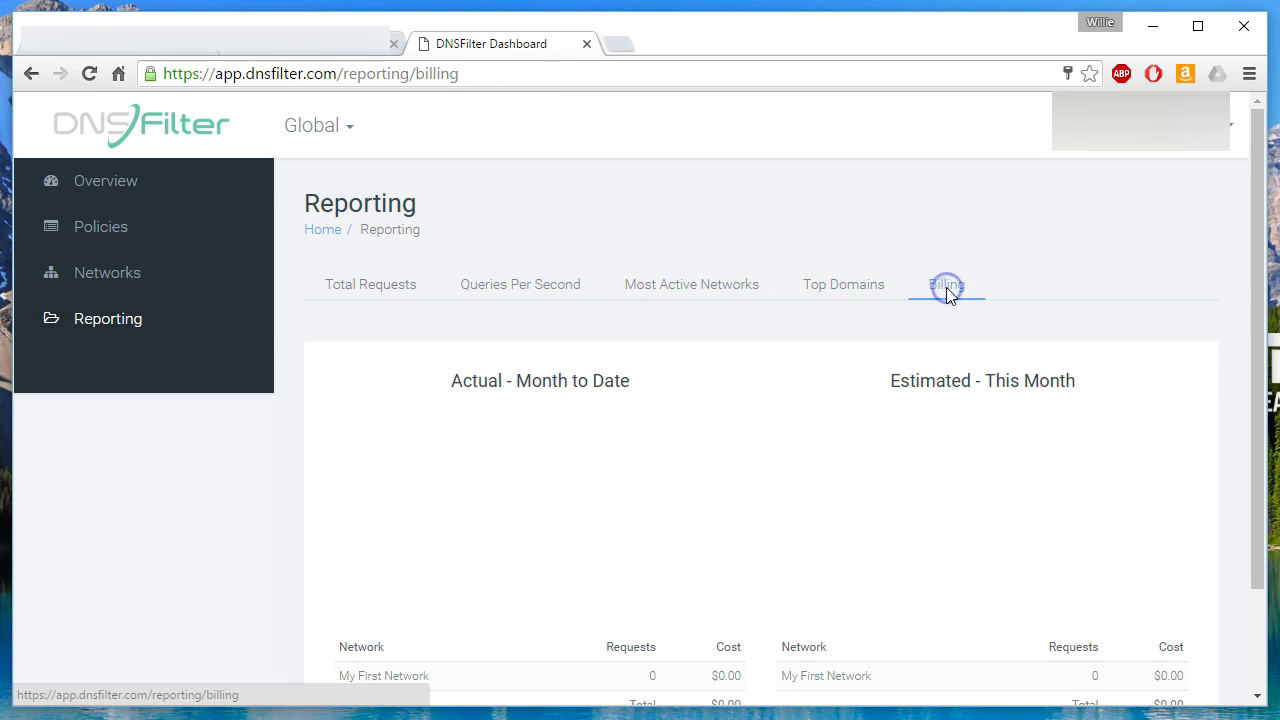
pyautogui.scroll(-2, 853, 398)
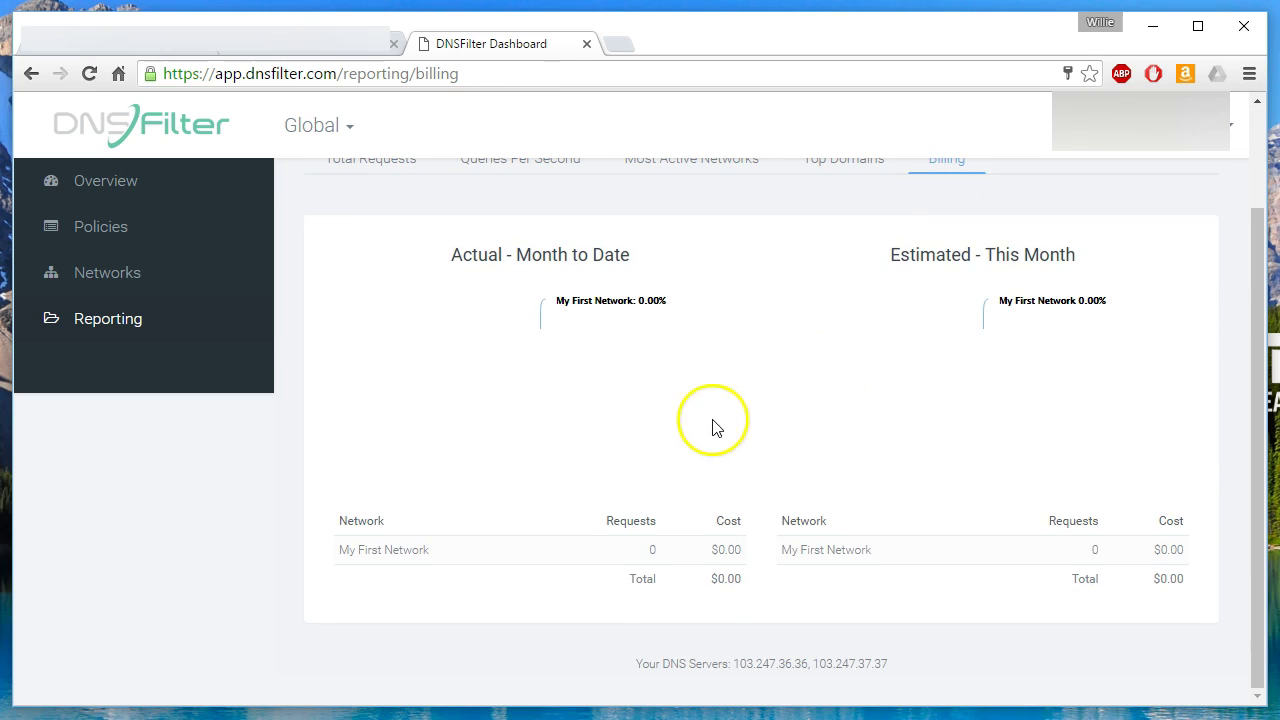
pyautogui.scroll(2, 731, 585)
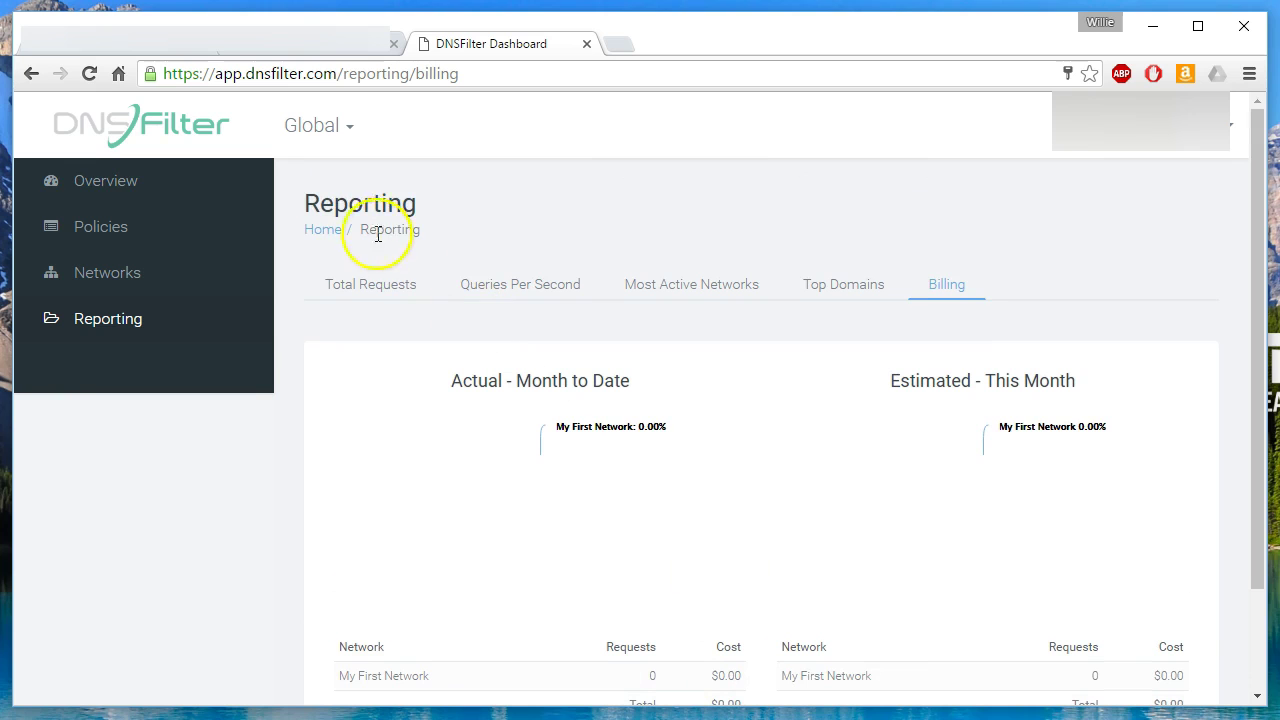
pyautogui.click(1168, 128)
pyautogui.click(1127, 185)
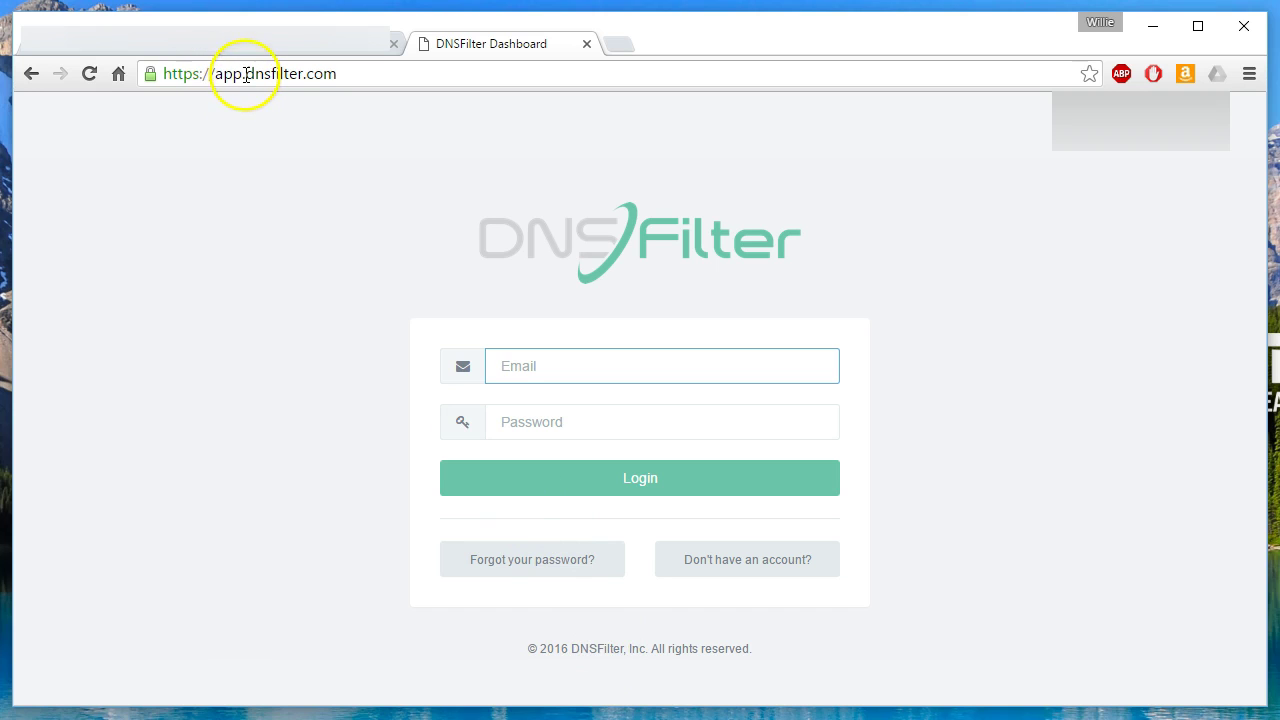
# Go to the public dnsfilter.com homepage by removing 'app.' from the URL.
pyautogui.doubleClick(213, 75)
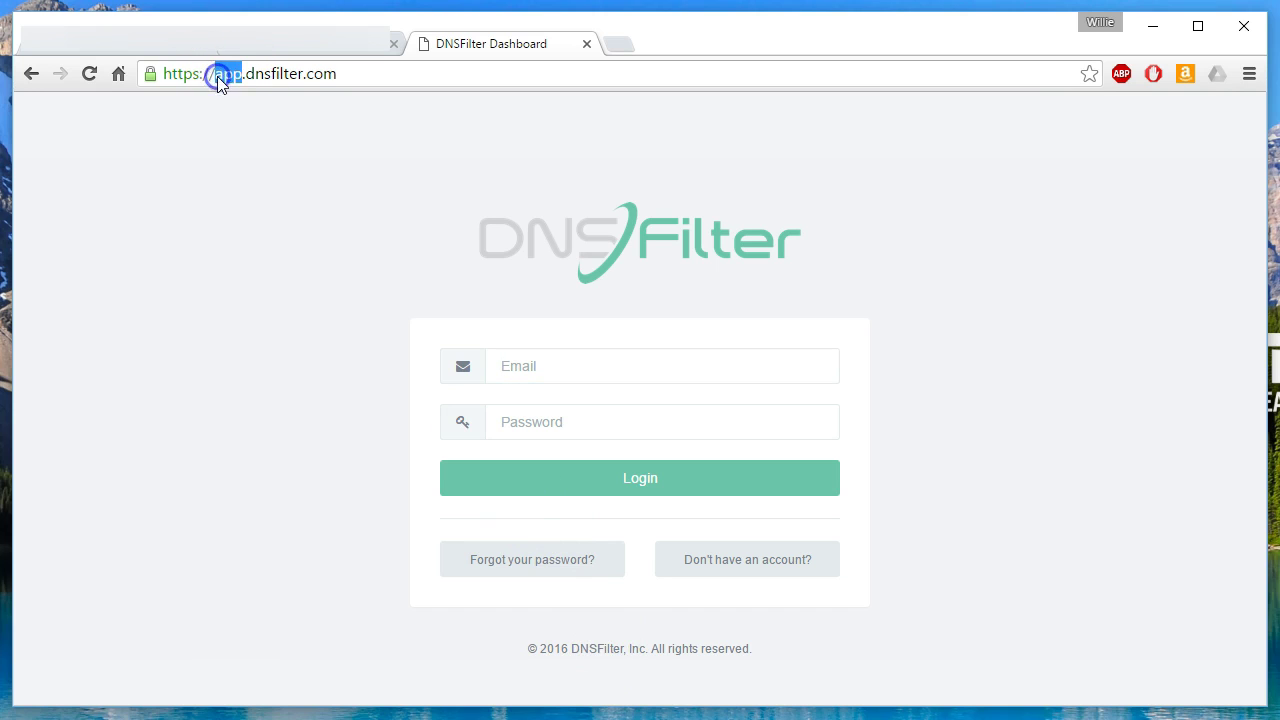
pyautogui.press('Delete')
pyautogui.press('Delete')
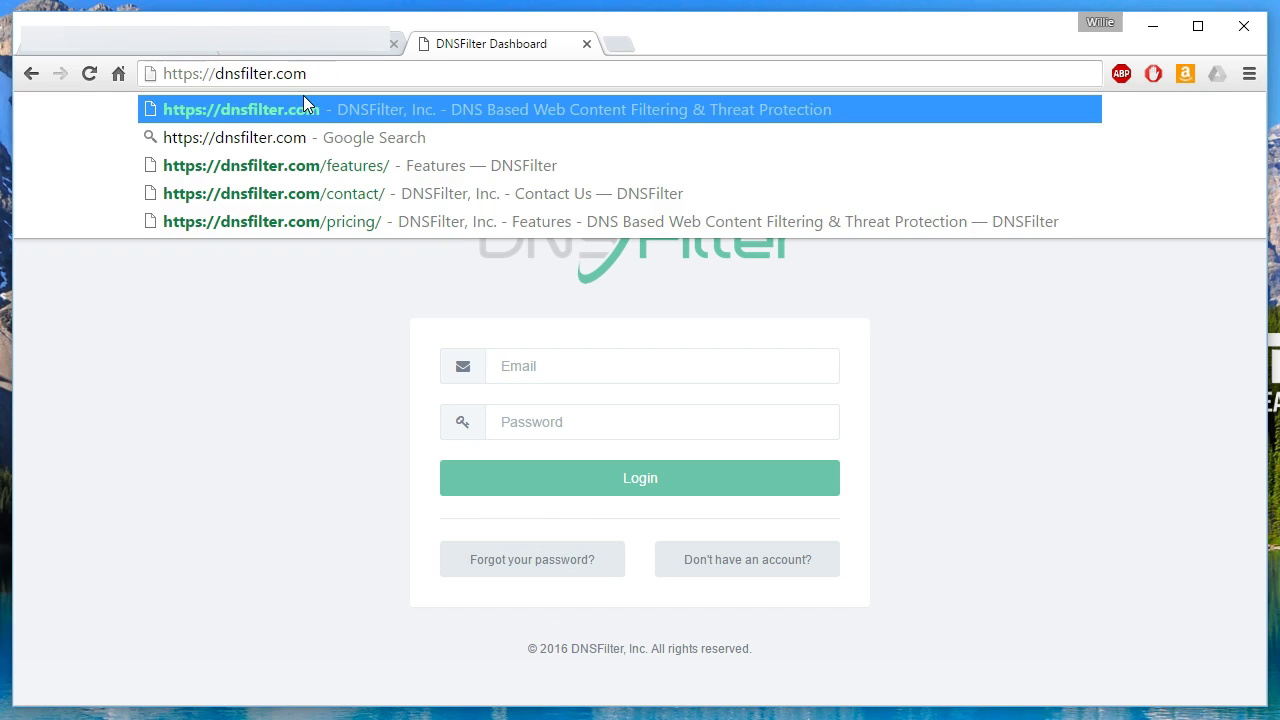
pyautogui.press('Return')
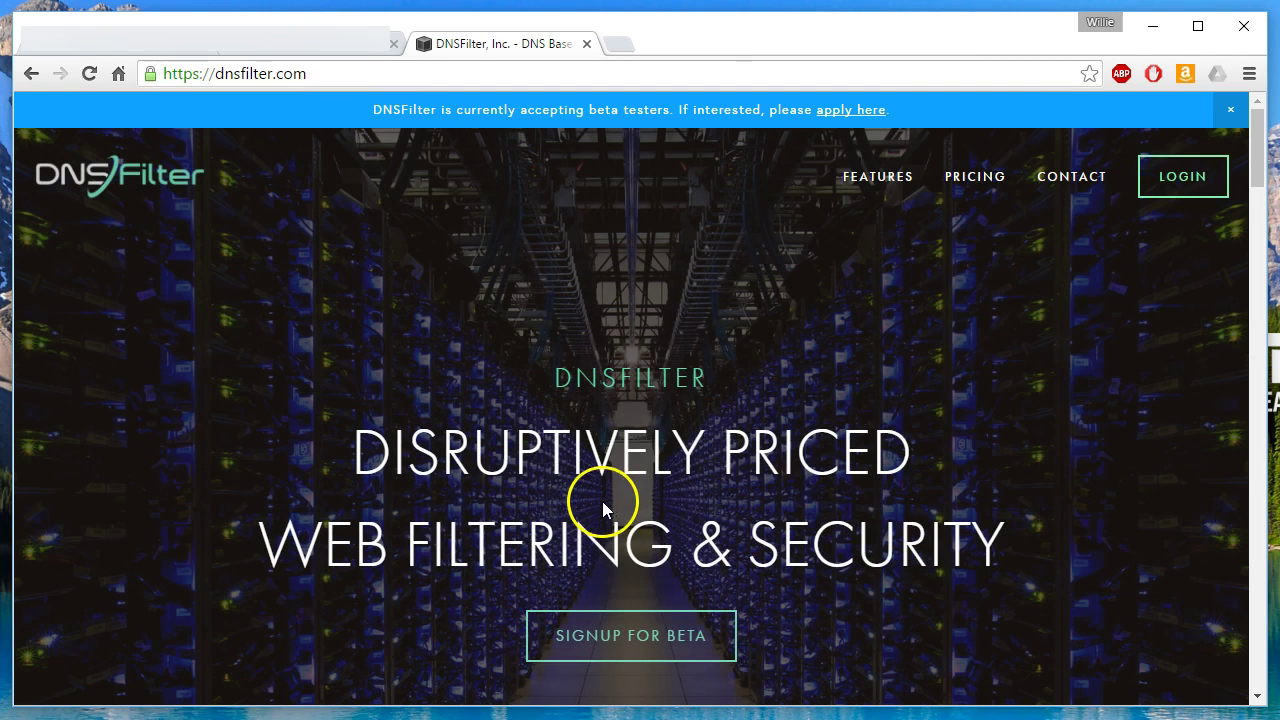
# Scroll down to the comparison table showing $60 per network annually versus OpenDNS's $240.
pyautogui.moveTo(1252, 121); pyautogui.dragTo(1247, 224)
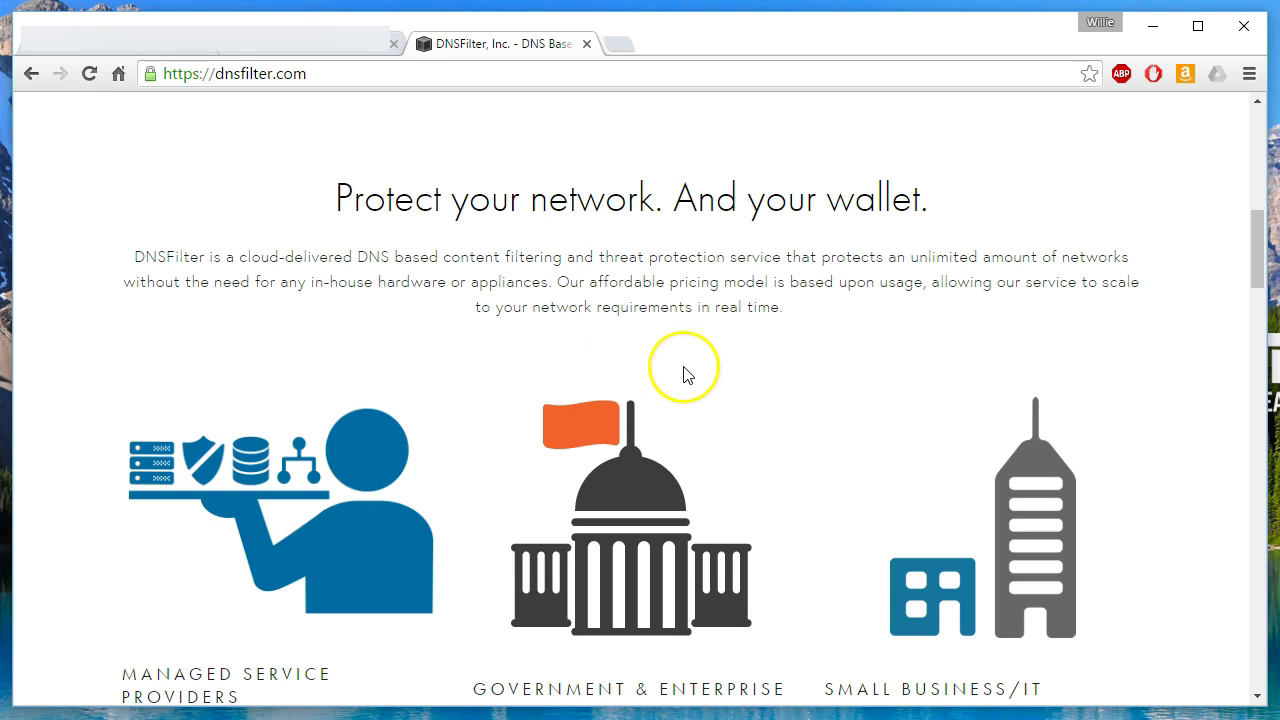
pyautogui.scroll(-6, 686, 400)
pyautogui.scroll(-4, 682, 481)
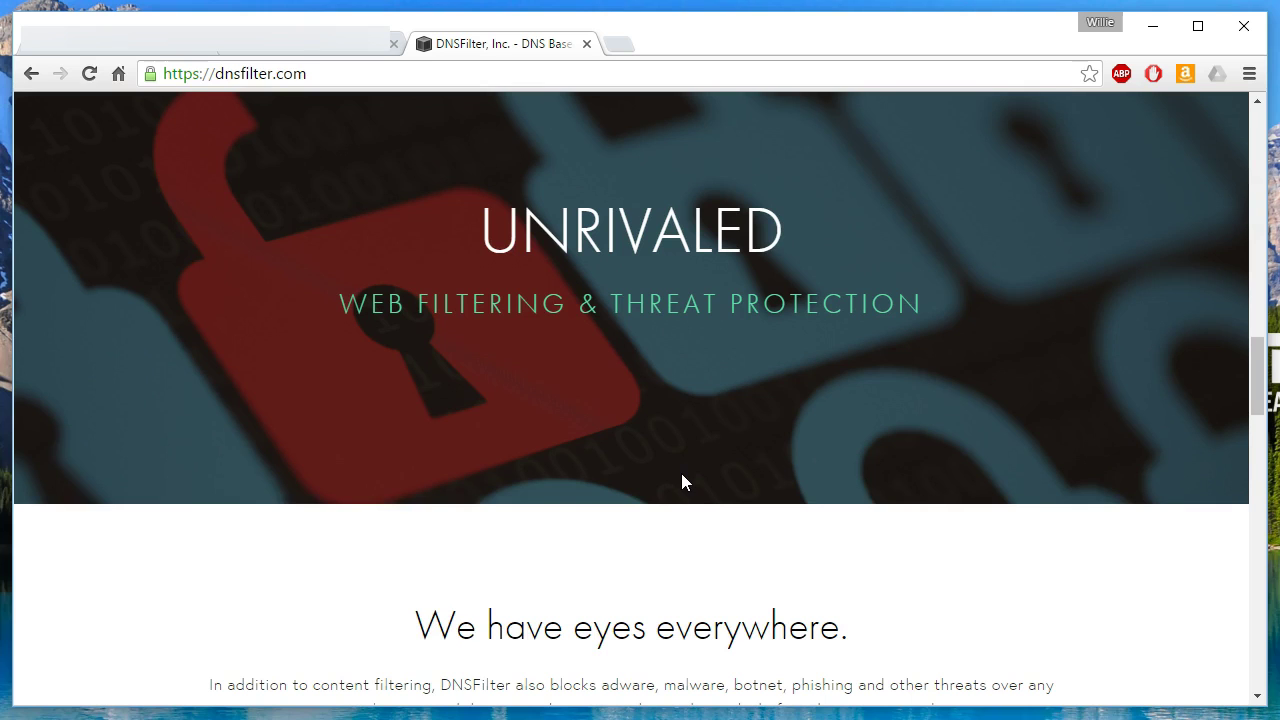
pyautogui.scroll(-3, 681, 483)
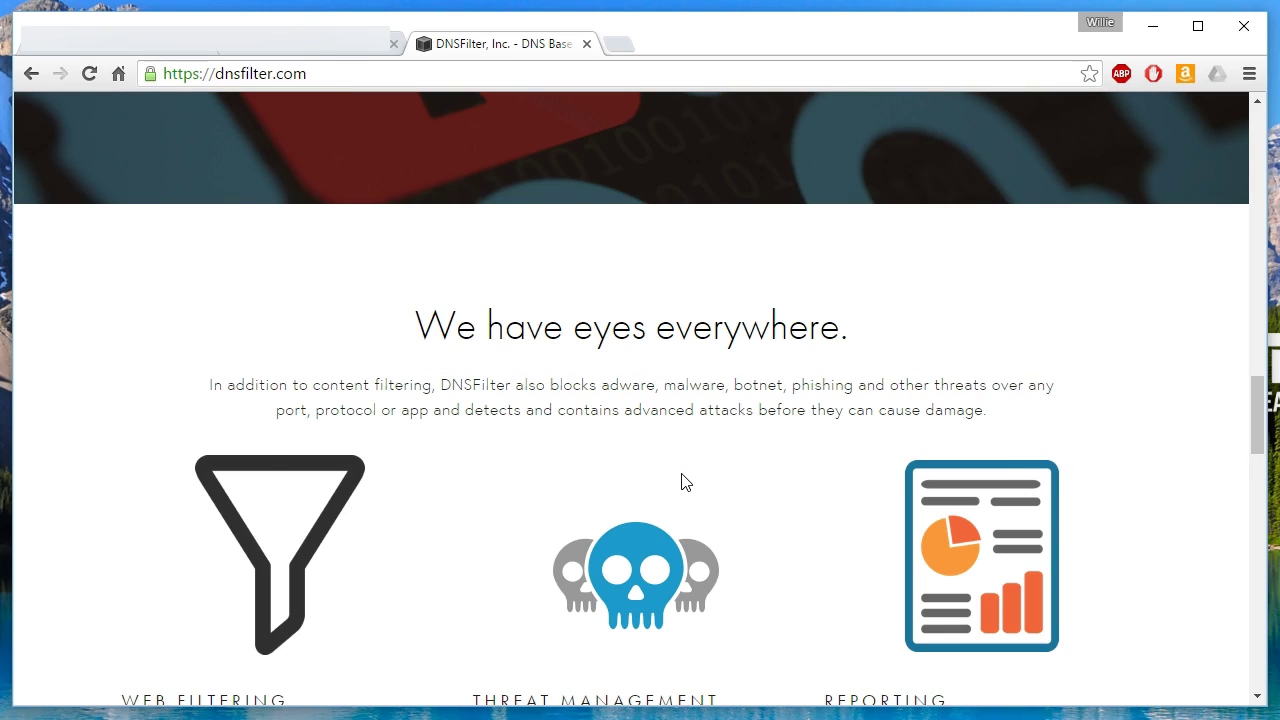
pyautogui.scroll(-3, 685, 482)
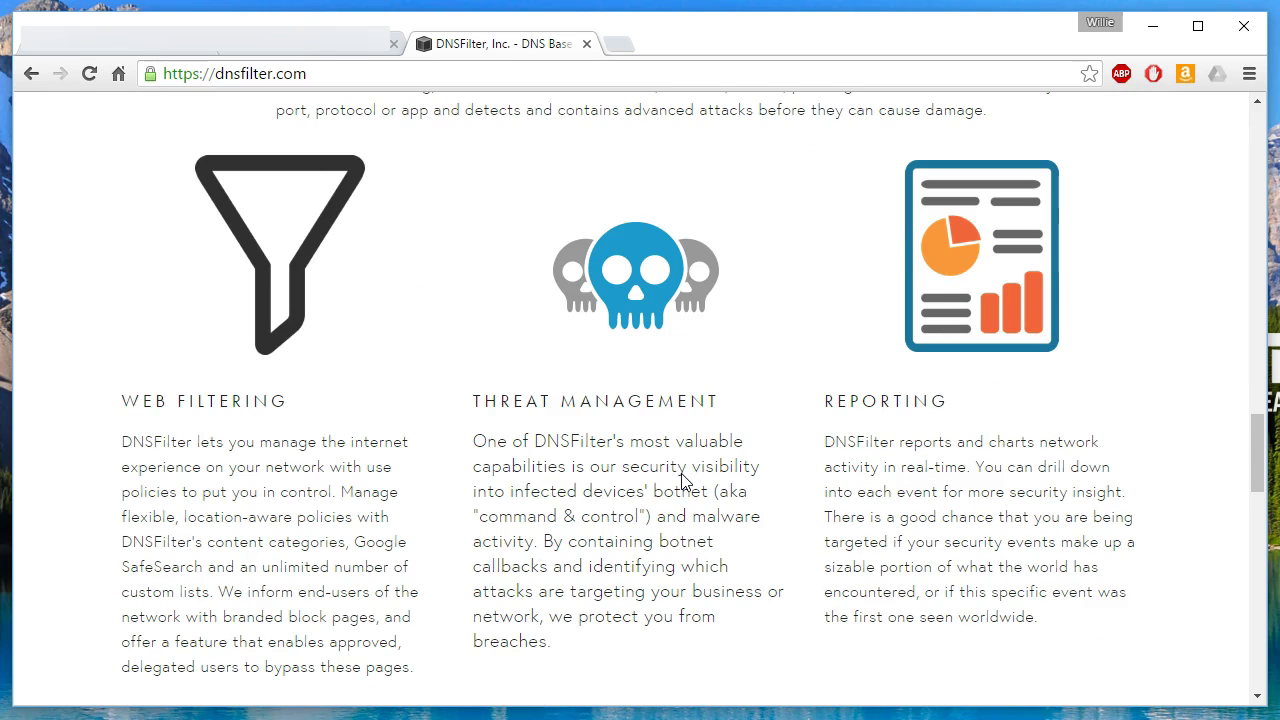
pyautogui.scroll(-15, 681, 480)
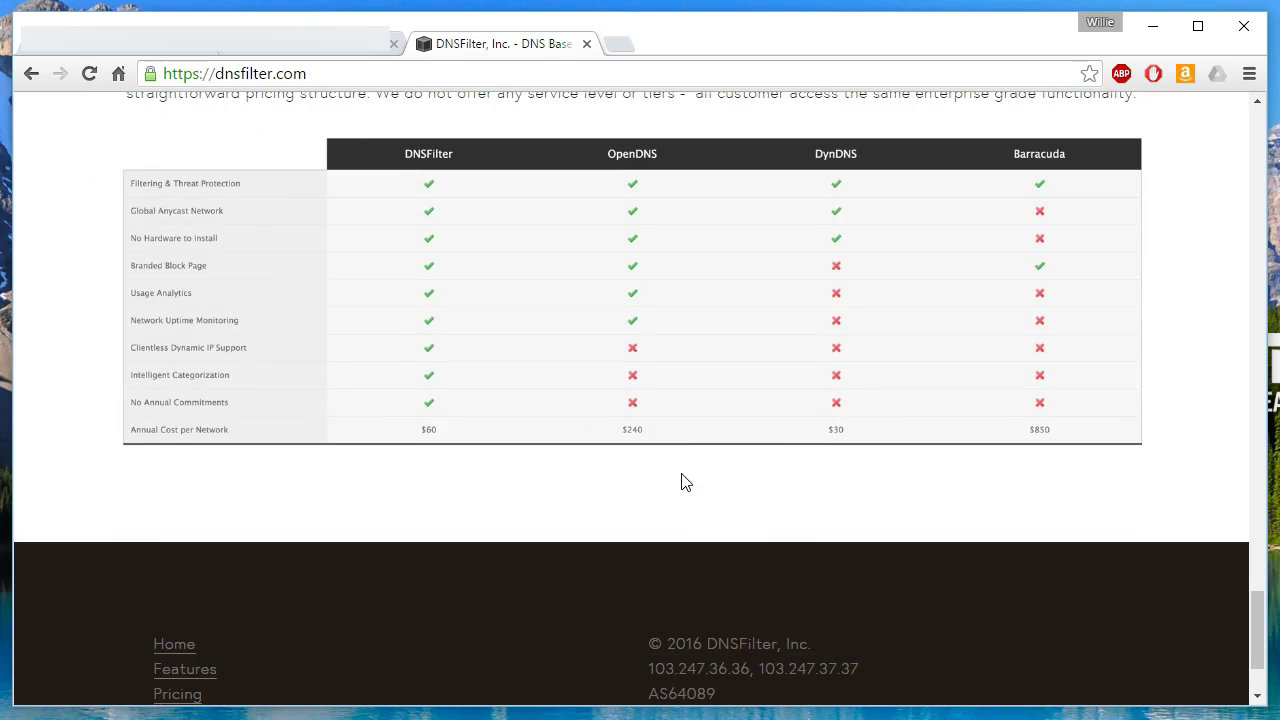
pyautogui.scroll(1, 685, 483)
pyautogui.scroll(1, 685, 482)
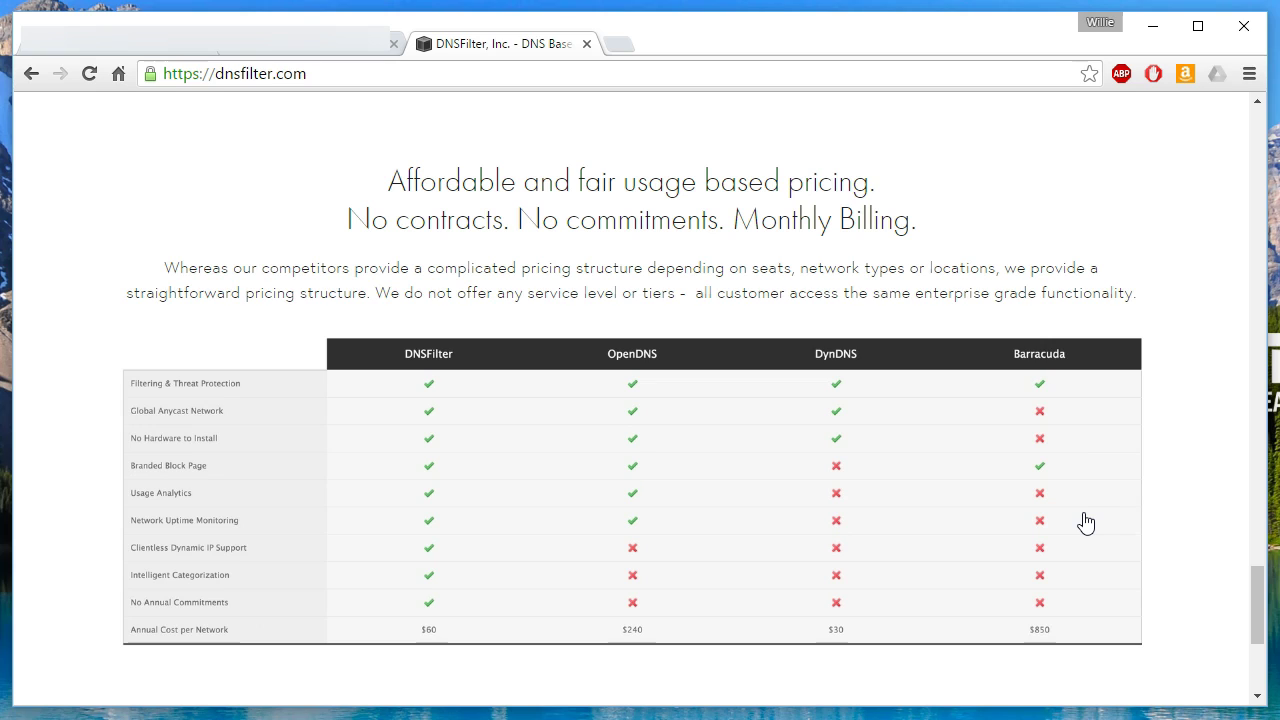
pyautogui.click(1045, 467)
# Return to the top of the homepage and view the Pricing page ($1 per 200k requests, $5 minimum).
pyautogui.scroll(-5, 492, 516)
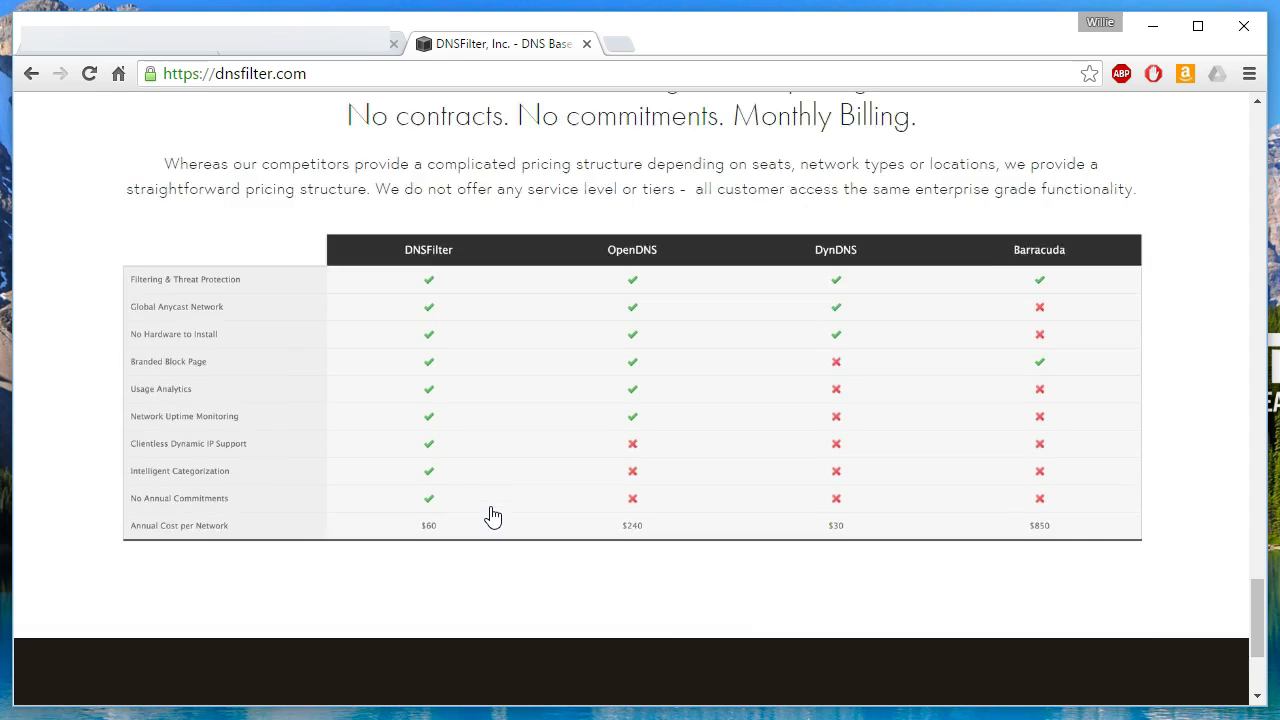
pyautogui.scroll(7, 490, 515)
pyautogui.scroll(15, 490, 515)
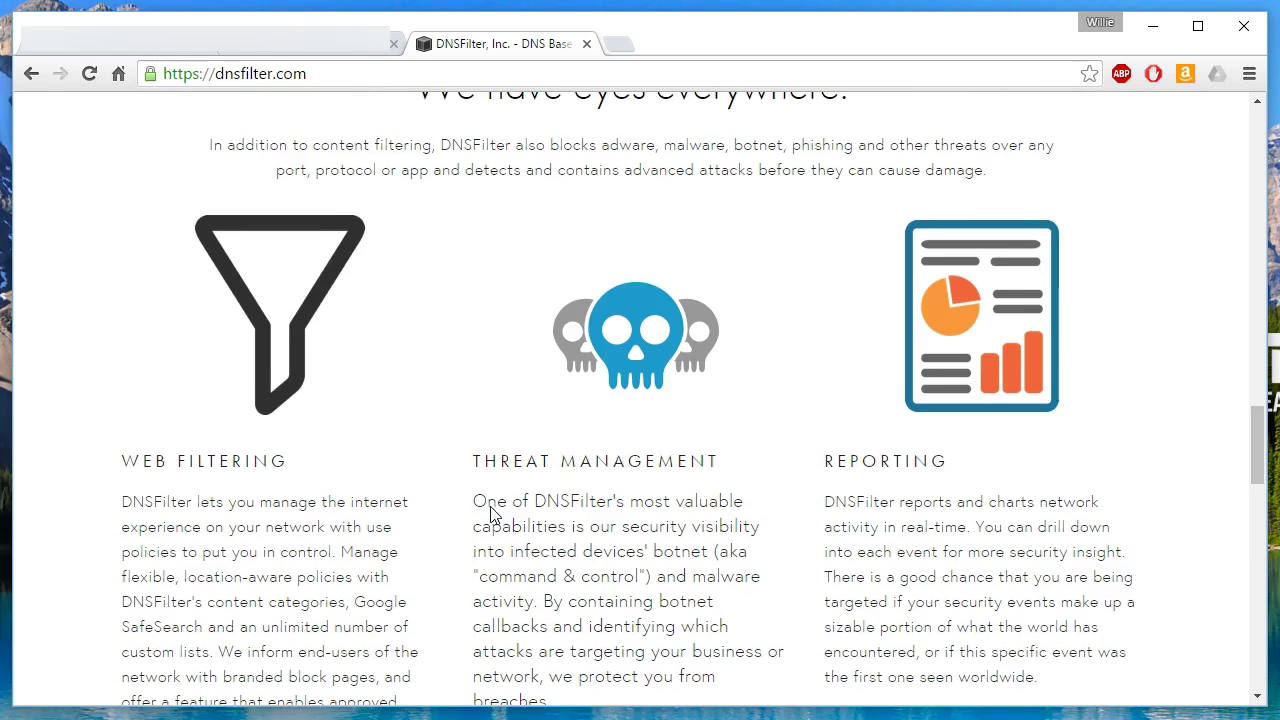
pyautogui.scroll(2, 491, 514)
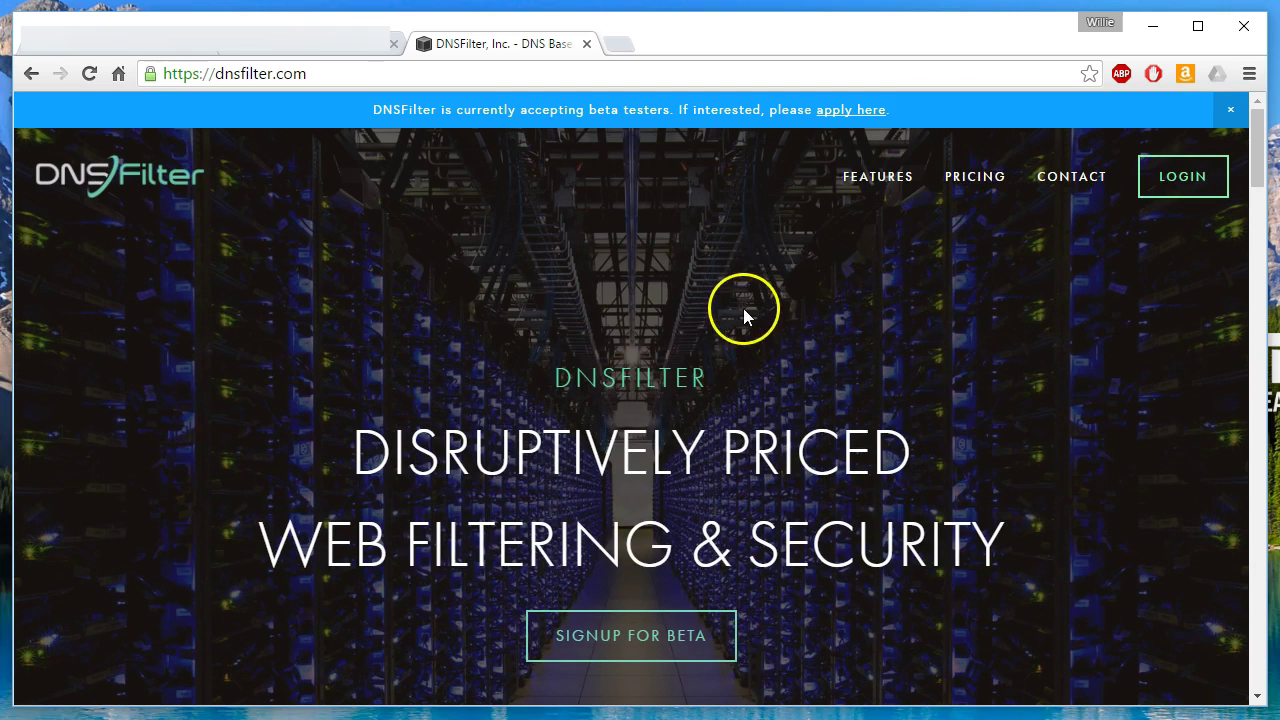
pyautogui.click(978, 180)
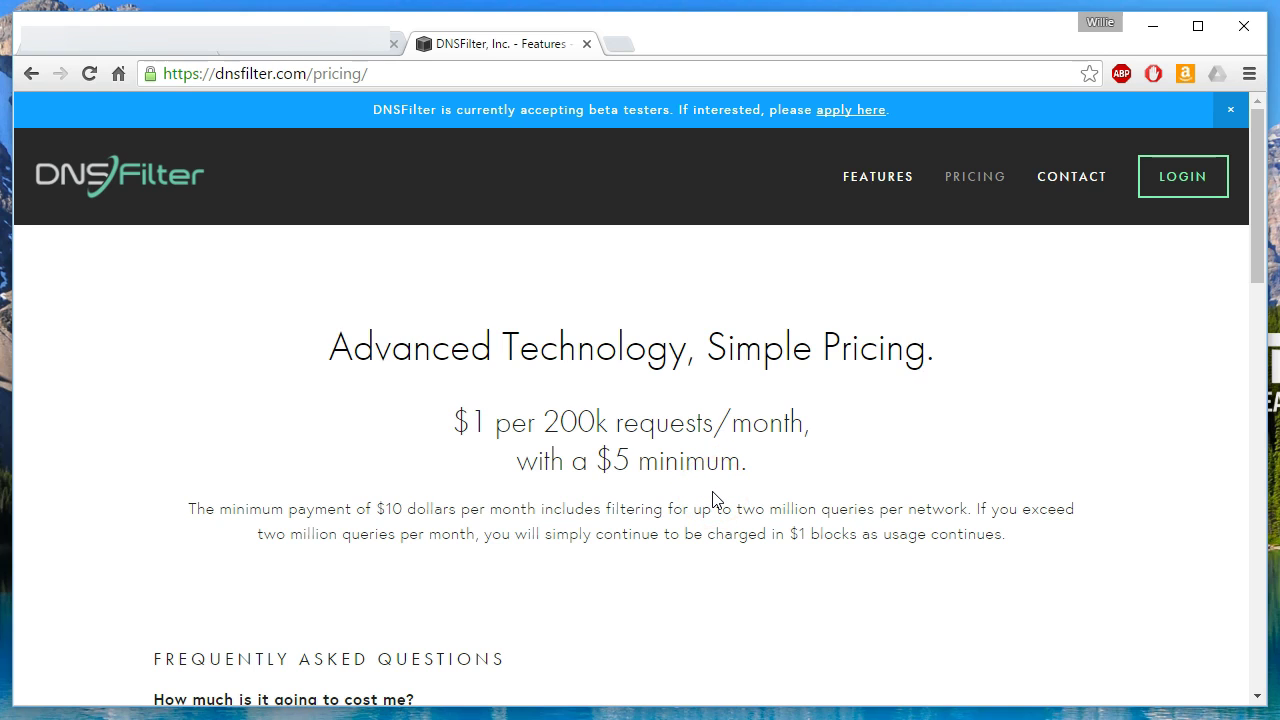
pyautogui.moveTo(598, 464); pyautogui.dragTo(728, 460)
pyautogui.click(728, 460)
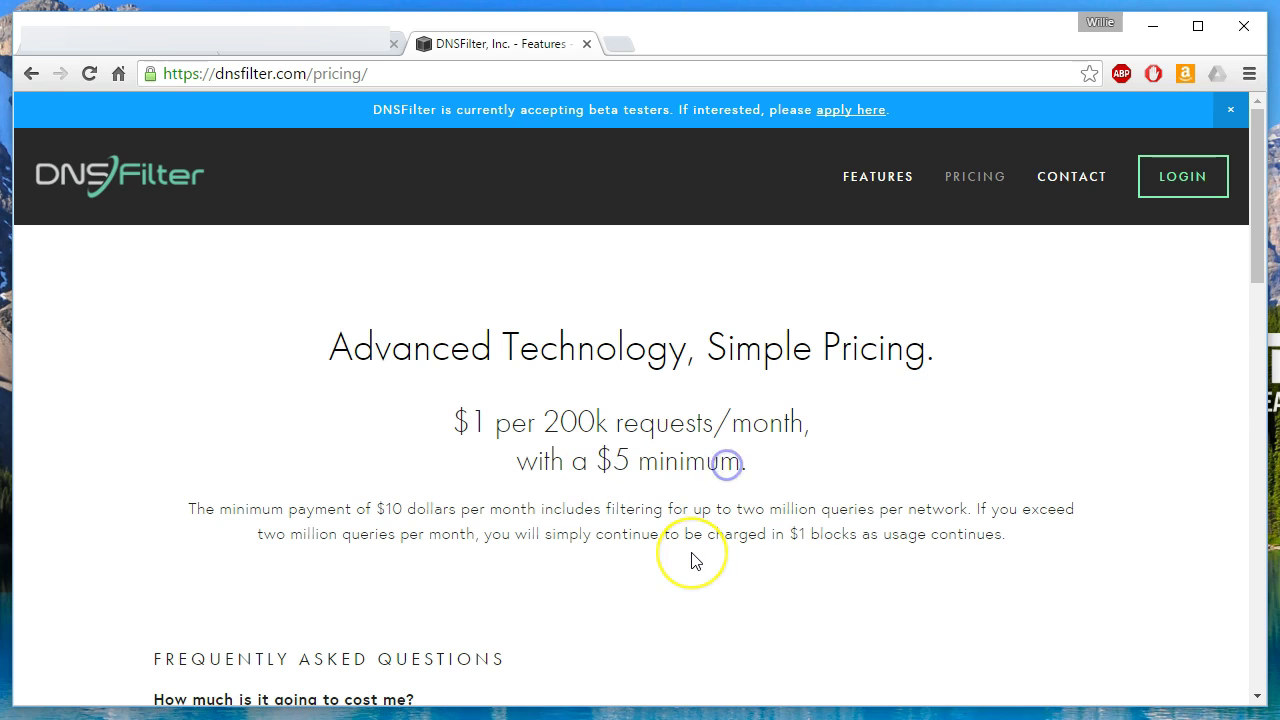
pyautogui.scroll(-5, 697, 561)
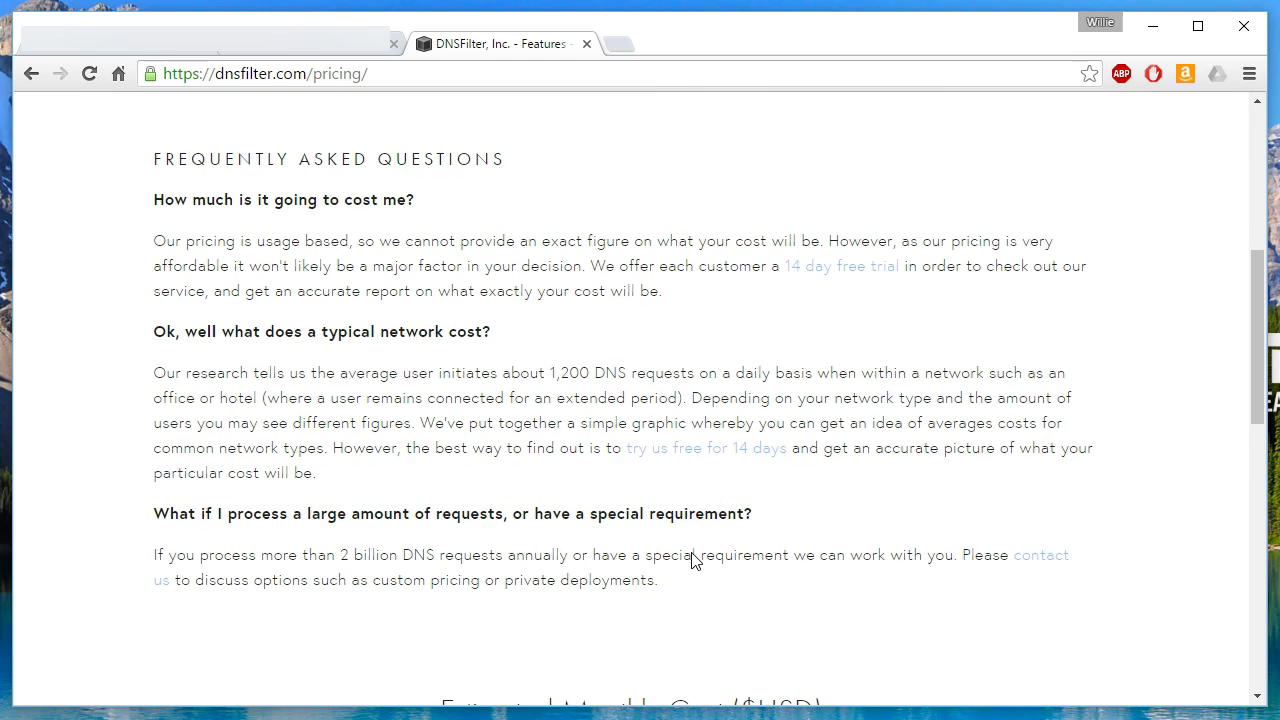
pyautogui.scroll(-3, 697, 561)
pyautogui.scroll(-3, 691, 560)
pyautogui.moveTo(733, 555)
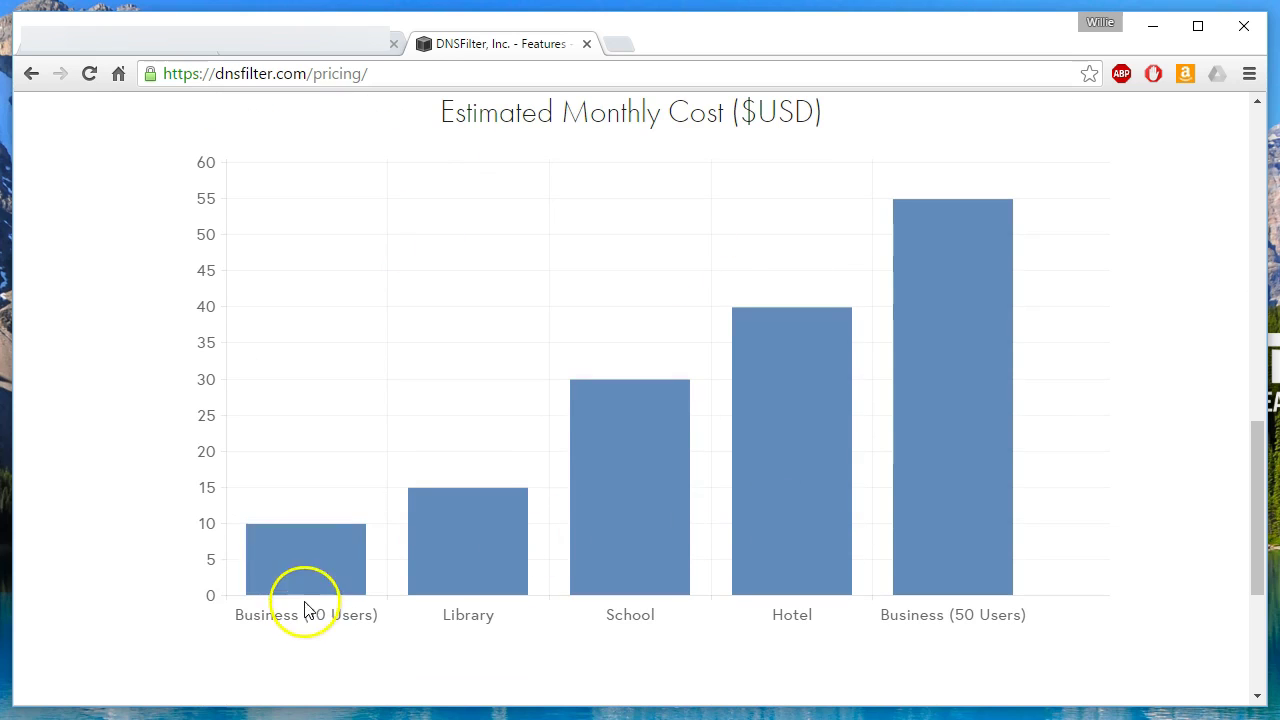
pyautogui.scroll(-3, 398, 598)
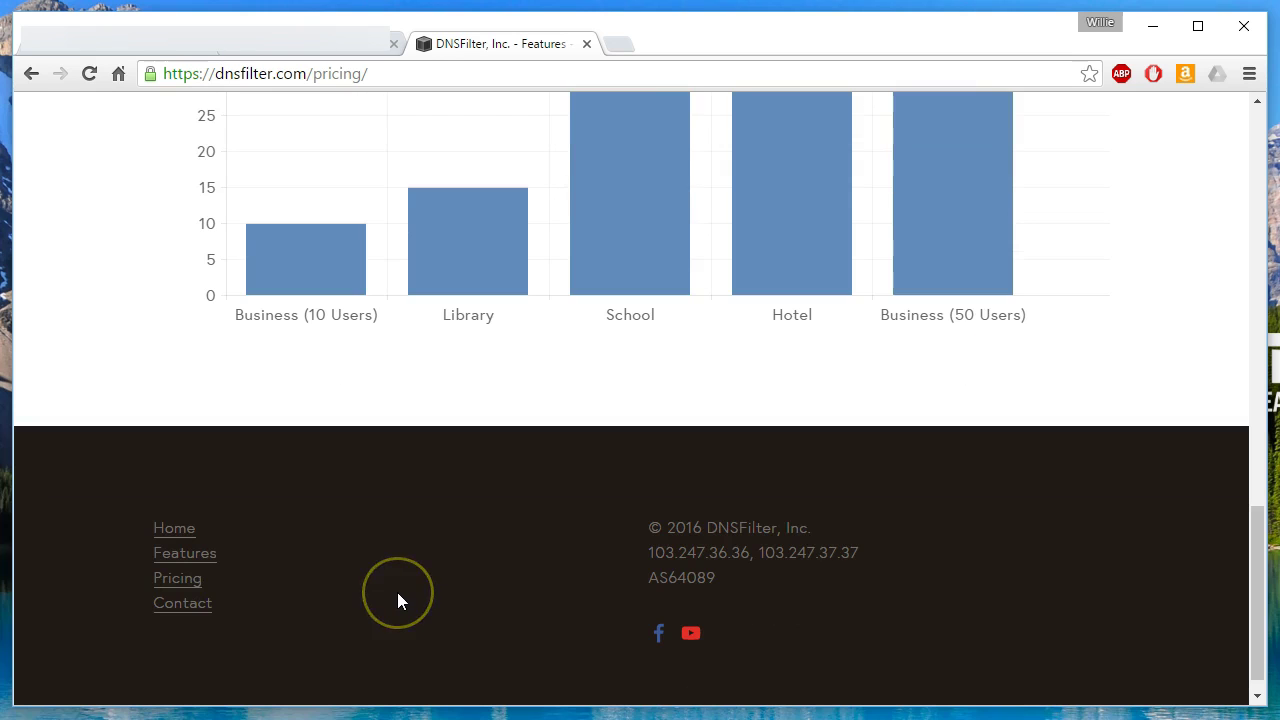
pyautogui.scroll(3, 397, 592)
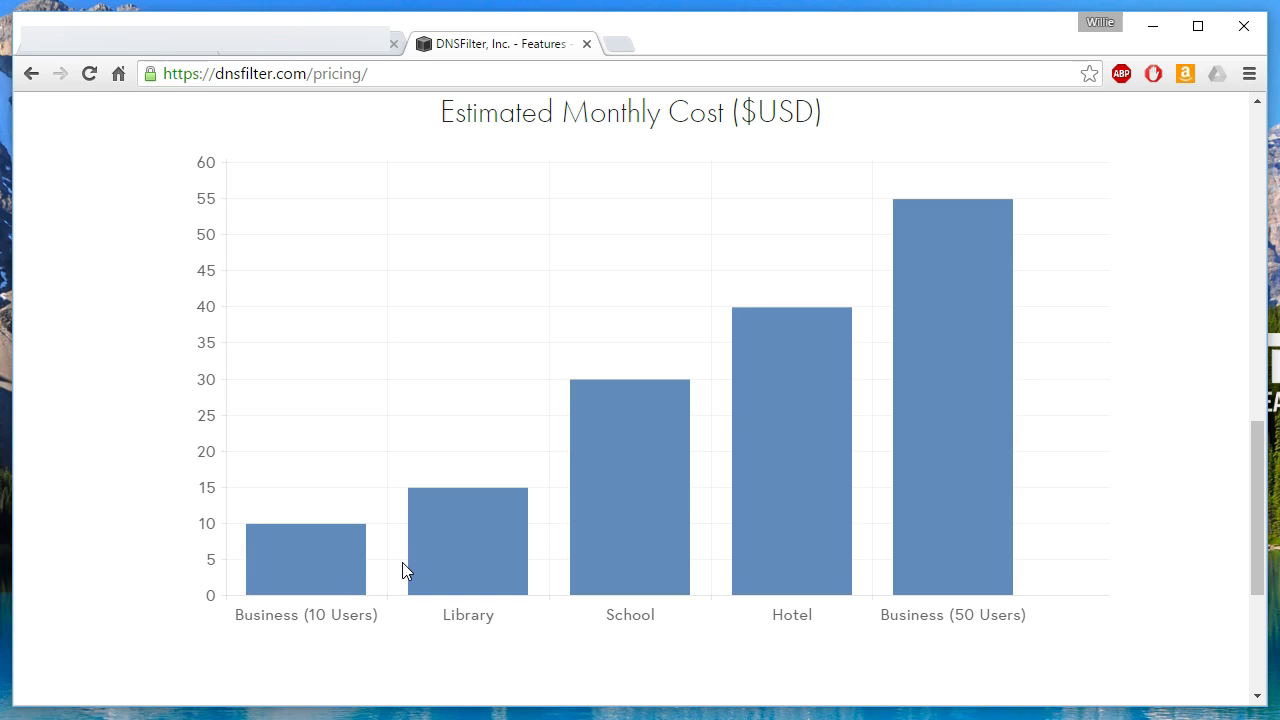
pyautogui.click(400, 583)
pyautogui.press('Home')
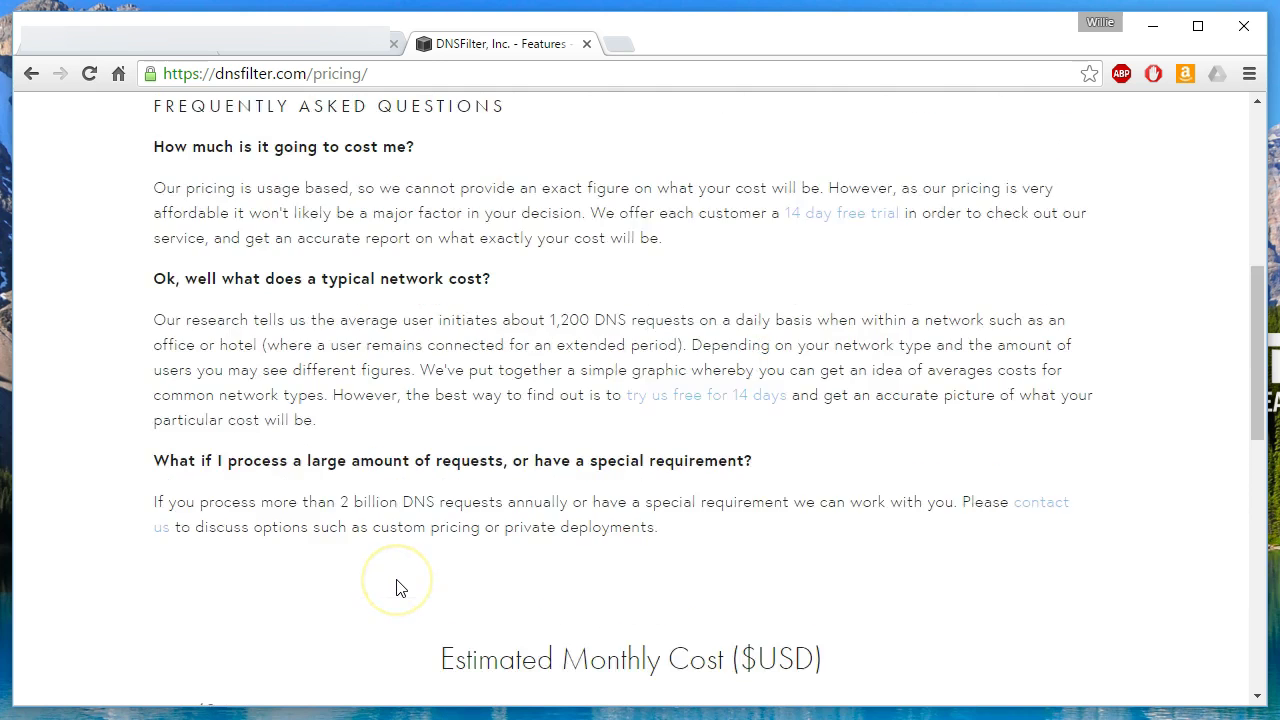
pyautogui.click(385, 543)
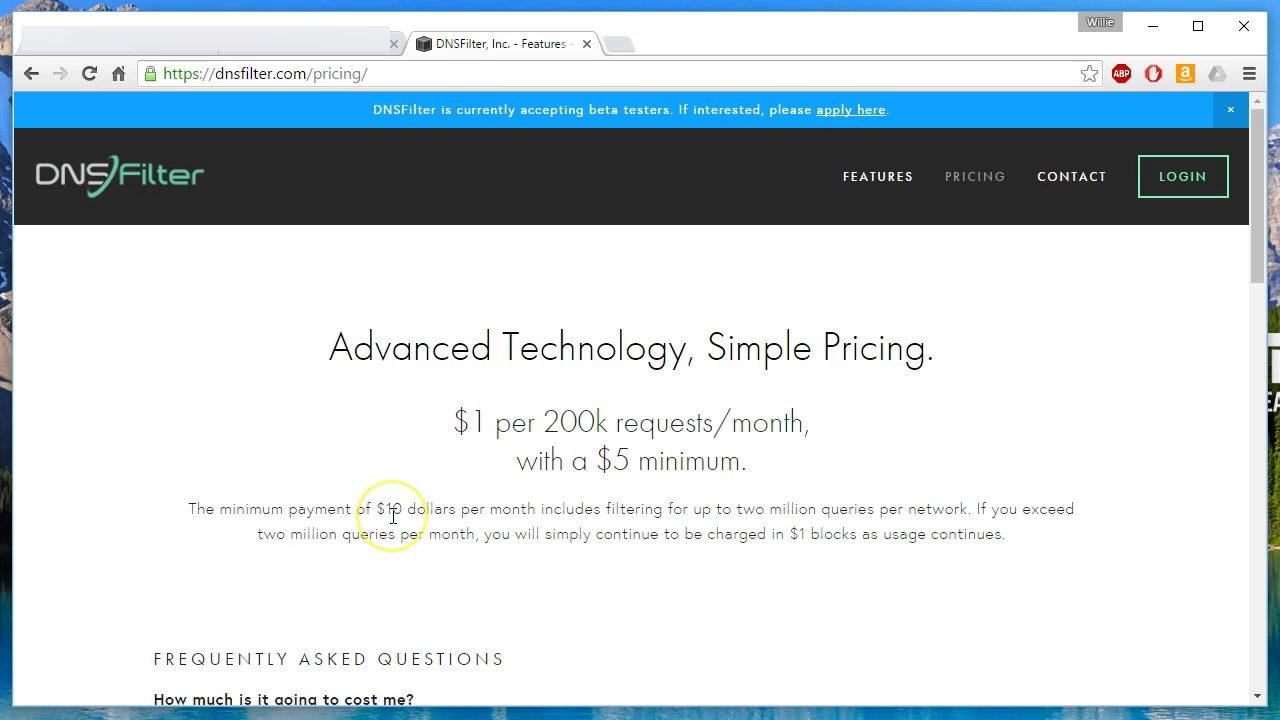